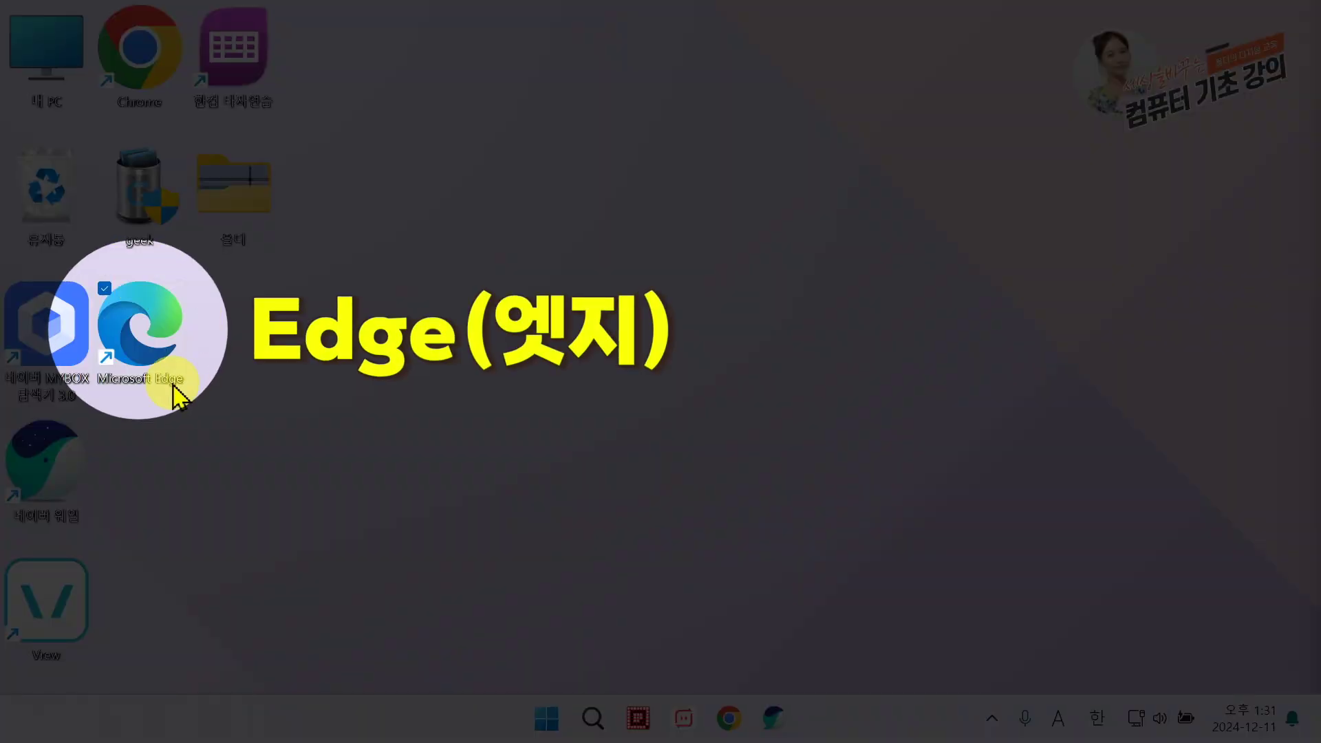
Step: Search Naver for '데모크리에이터 다운' and download the DemoCreator installer from the Wondershare site
{"action": "key", "text": "Hangul"}
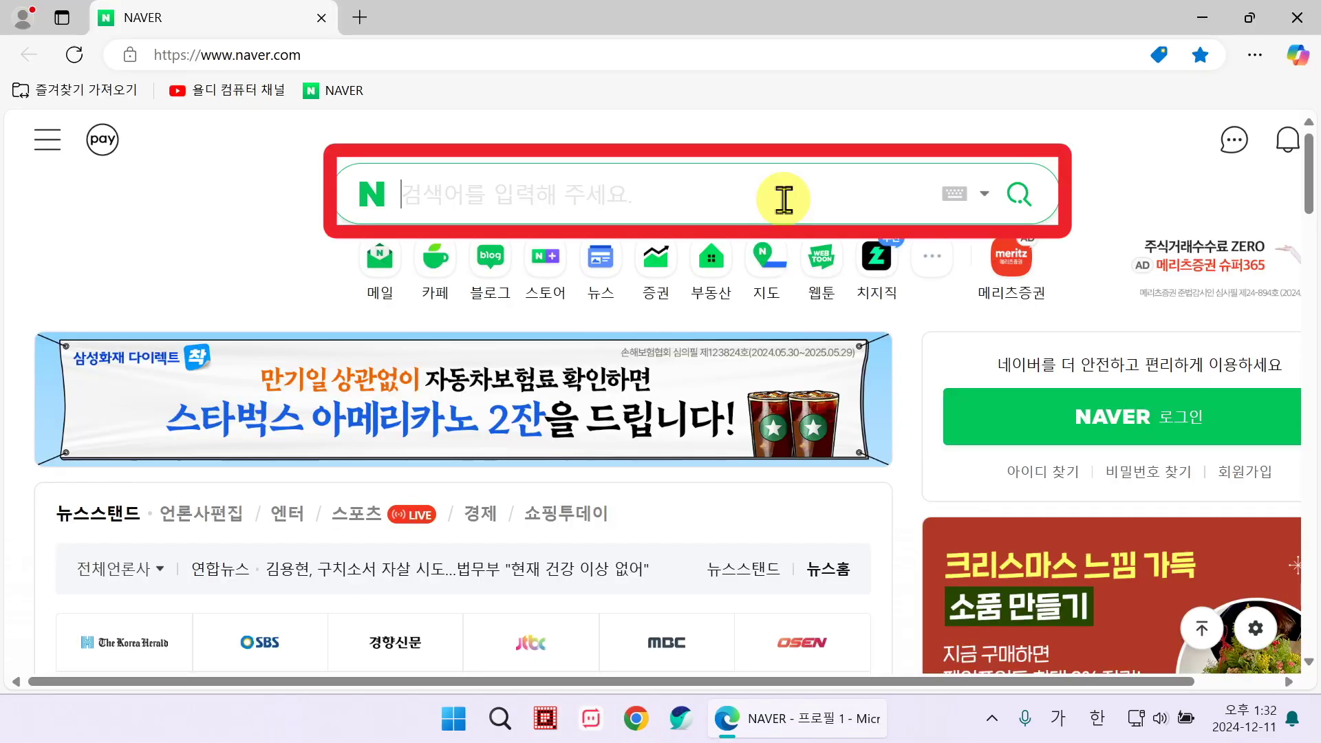
{"action": "type", "text": "뎀모크리에이터 다운"}
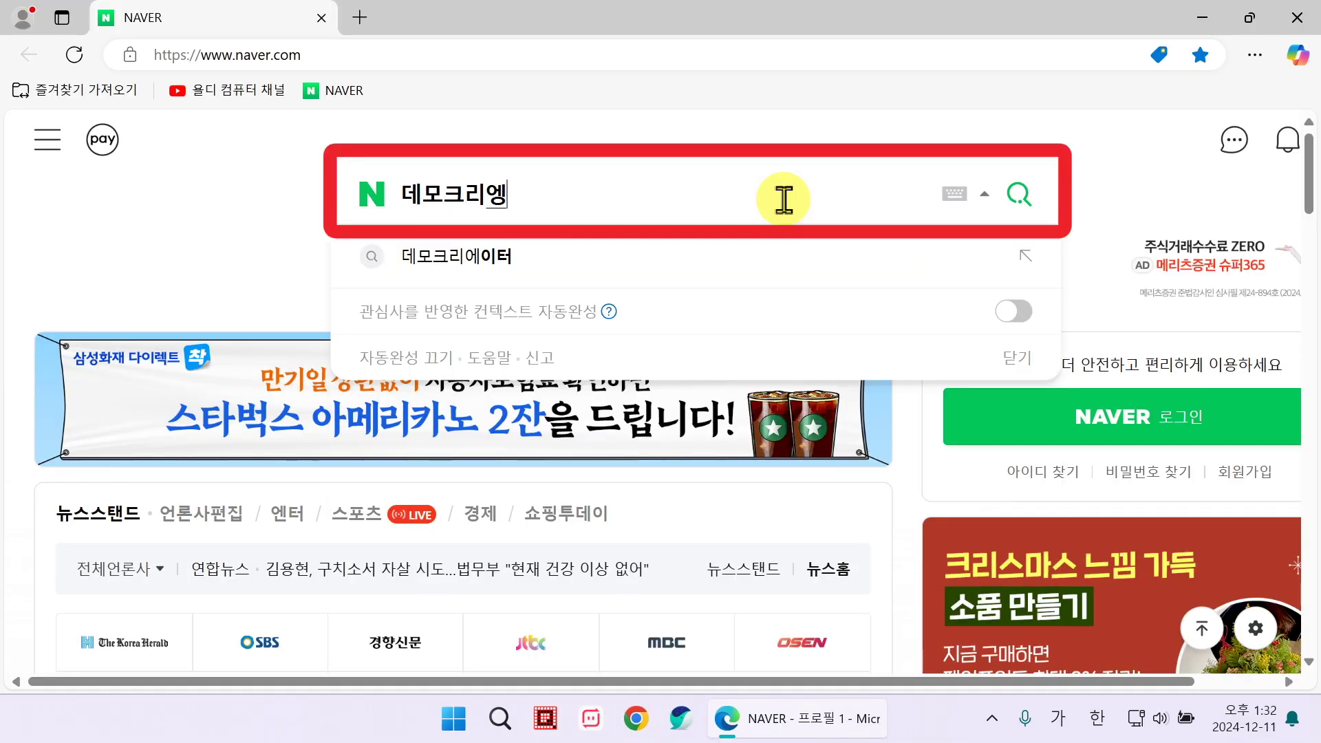
{"action": "left_click", "coordinate": [1020, 194]}
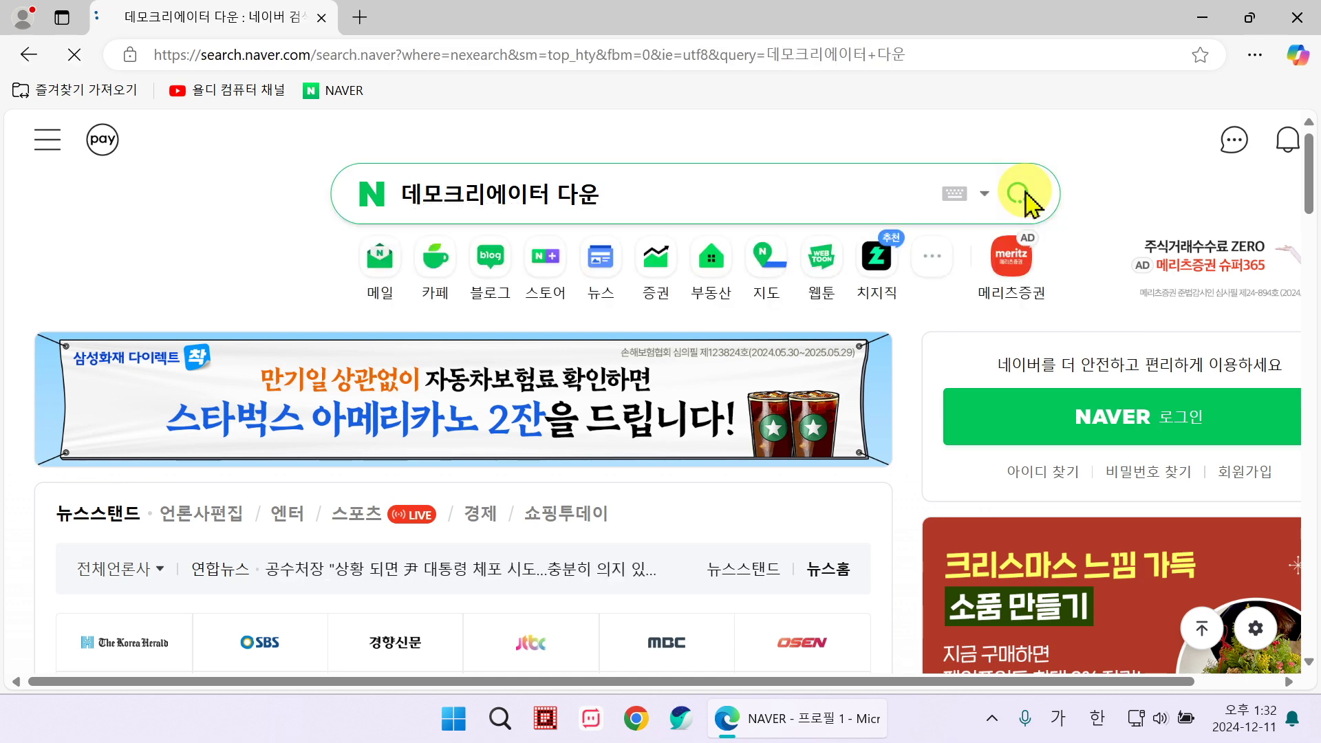
{"action": "left_click", "coordinate": [443, 398]}
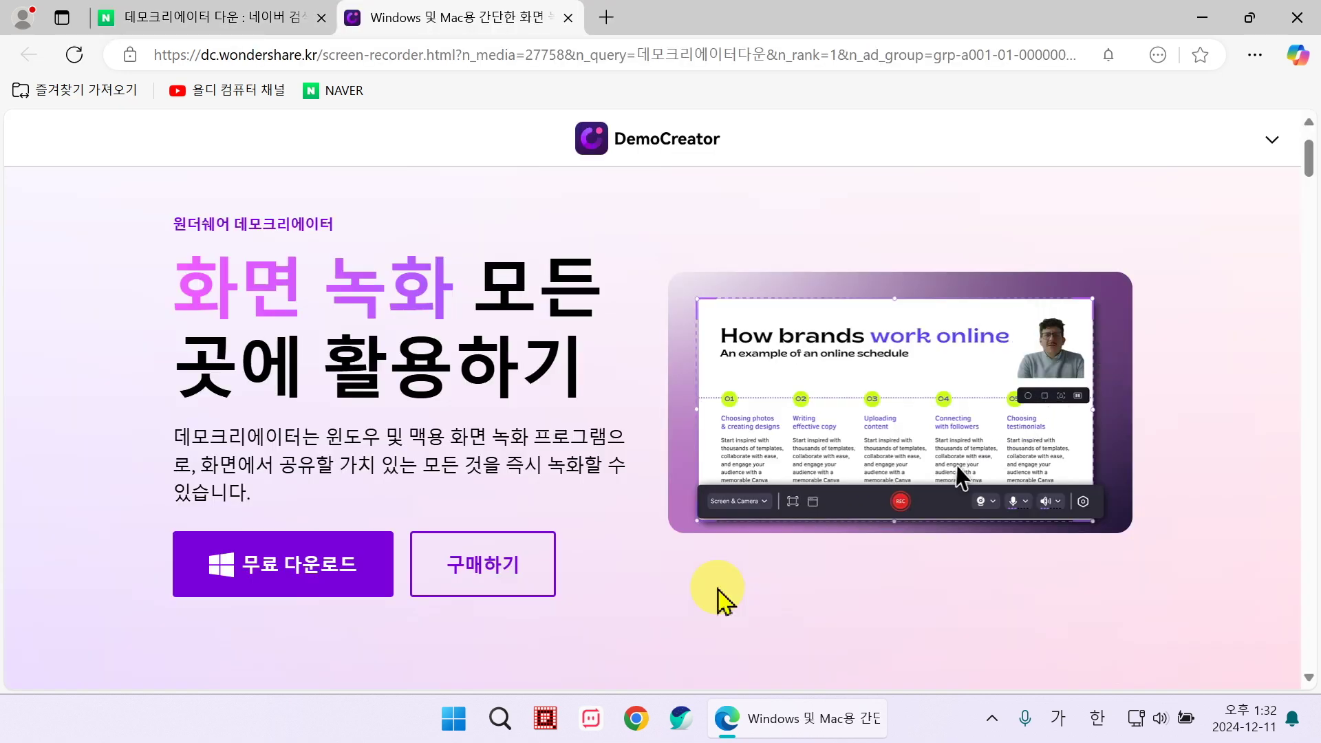
{"action": "left_click", "coordinate": [342, 585]}
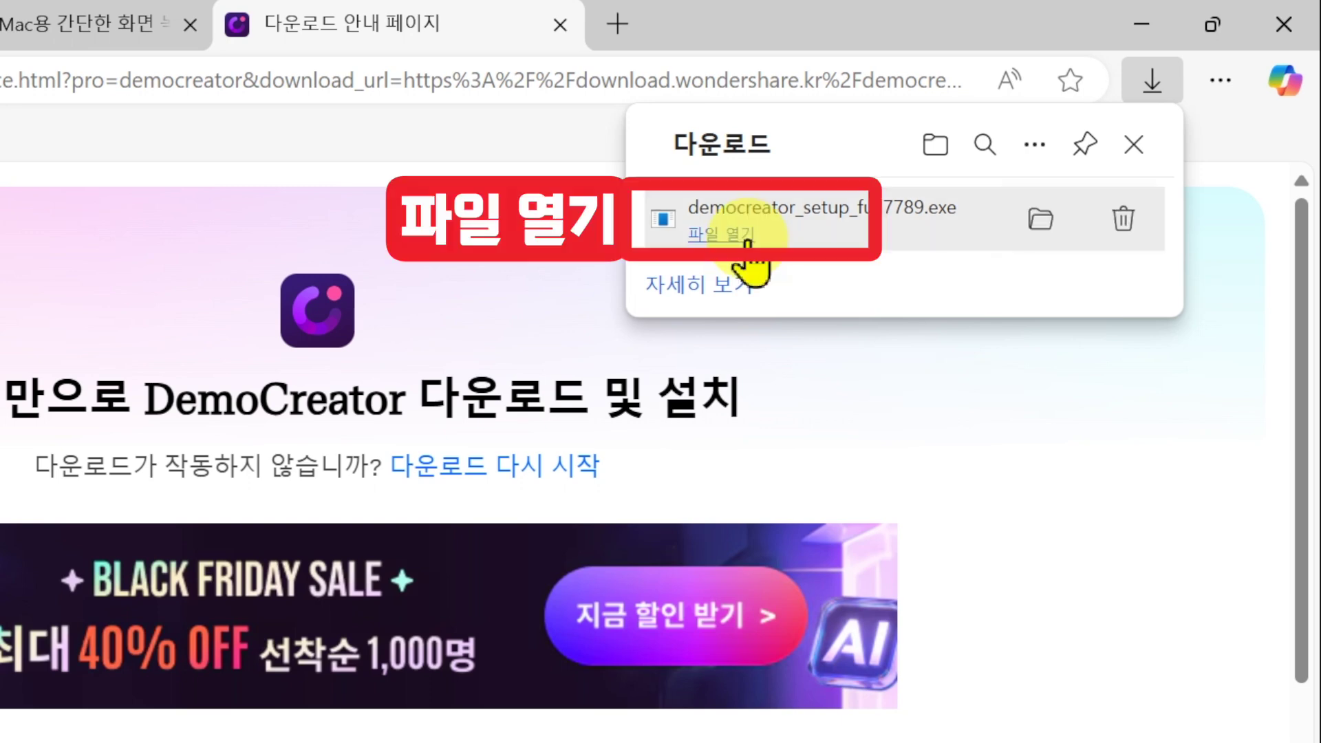
Step: Run democreator_setup_full7789.exe, accept the terms, install, and launch DemoCreator
{"action": "left_click", "coordinate": [747, 241]}
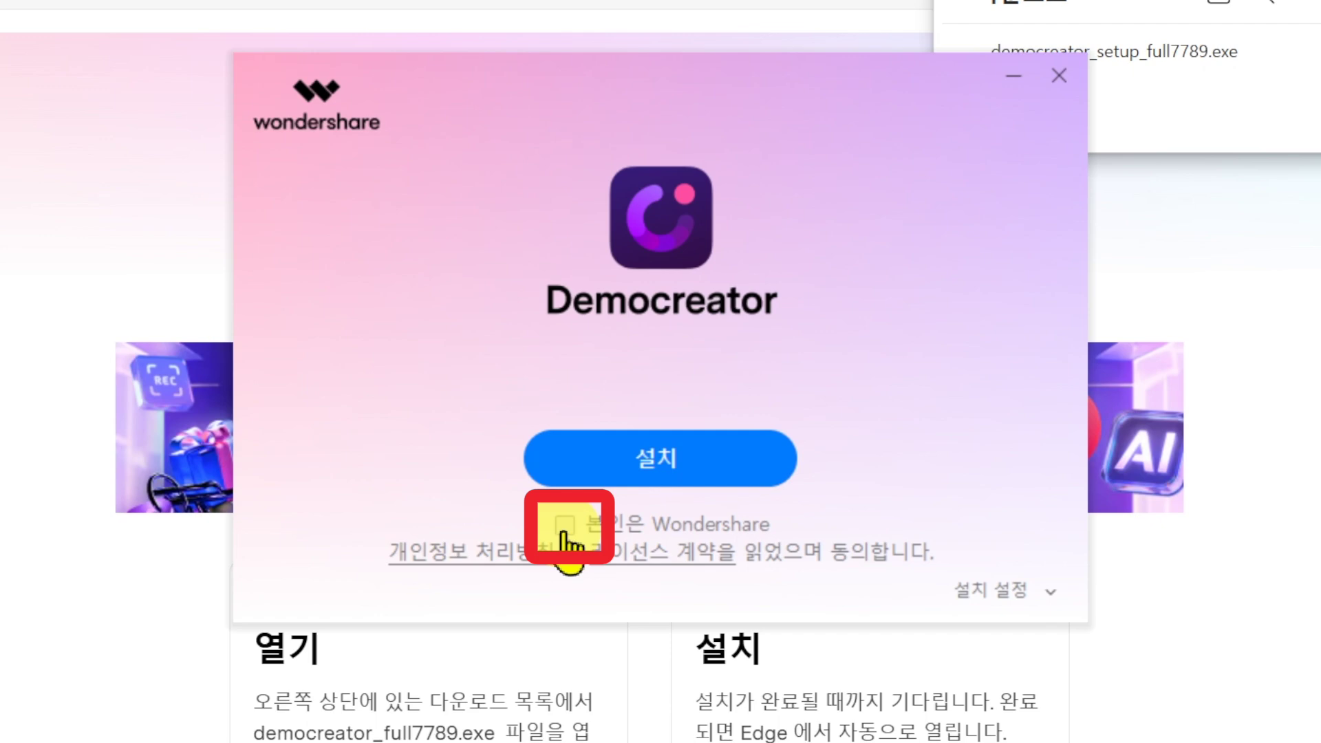
{"action": "left_click", "coordinate": [564, 529]}
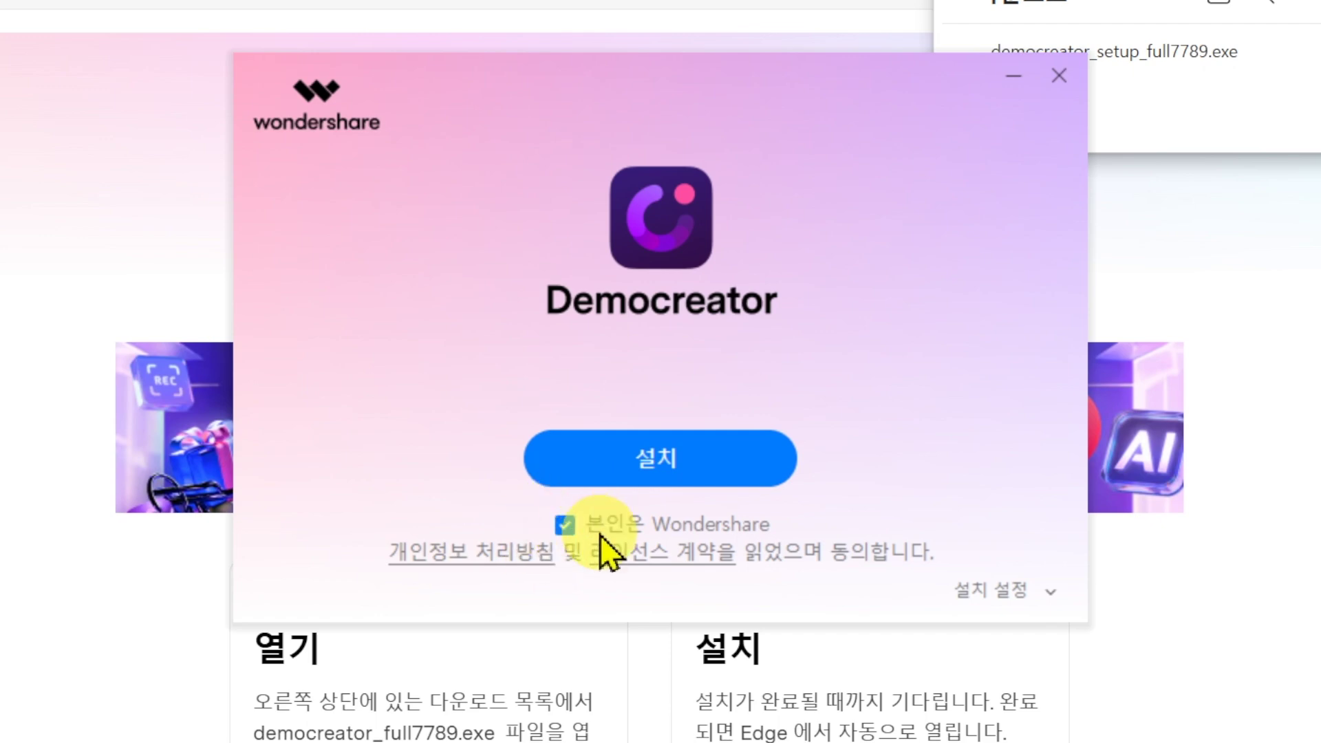
{"action": "left_click", "coordinate": [611, 466]}
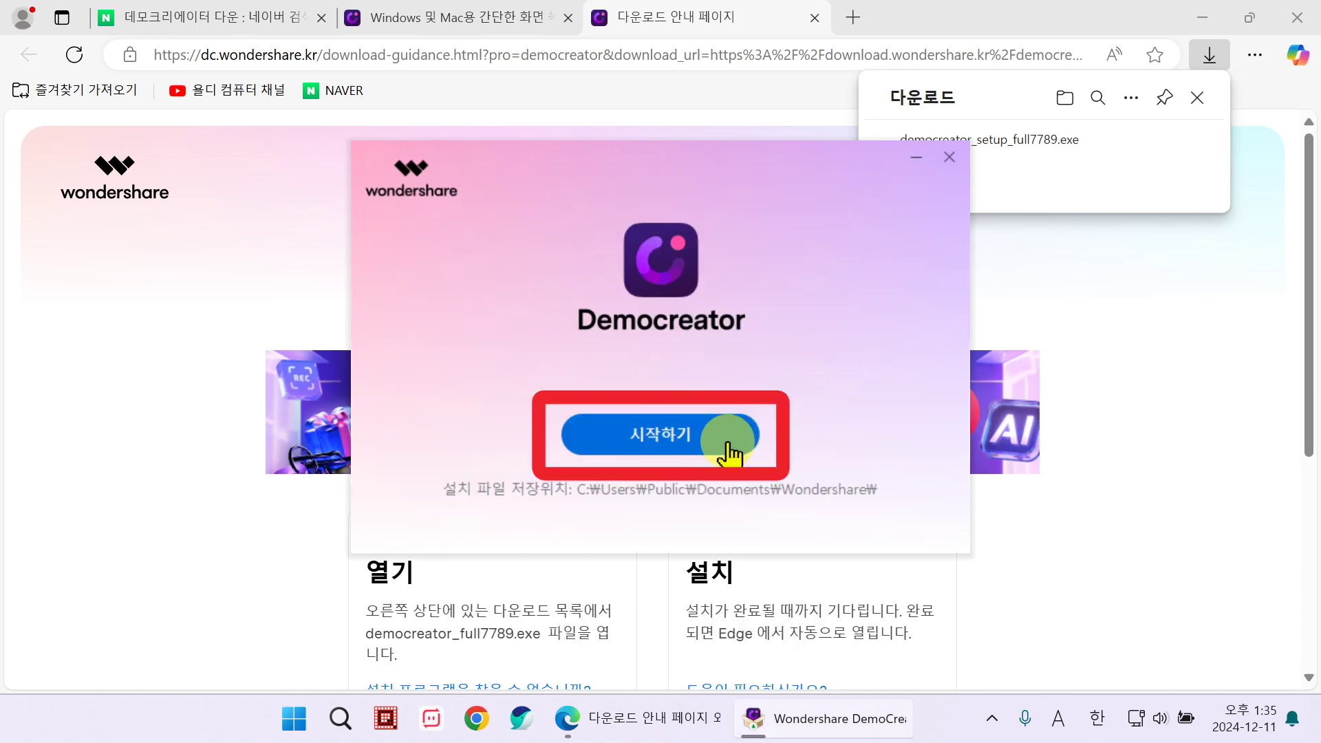
{"action": "left_click", "coordinate": [726, 444]}
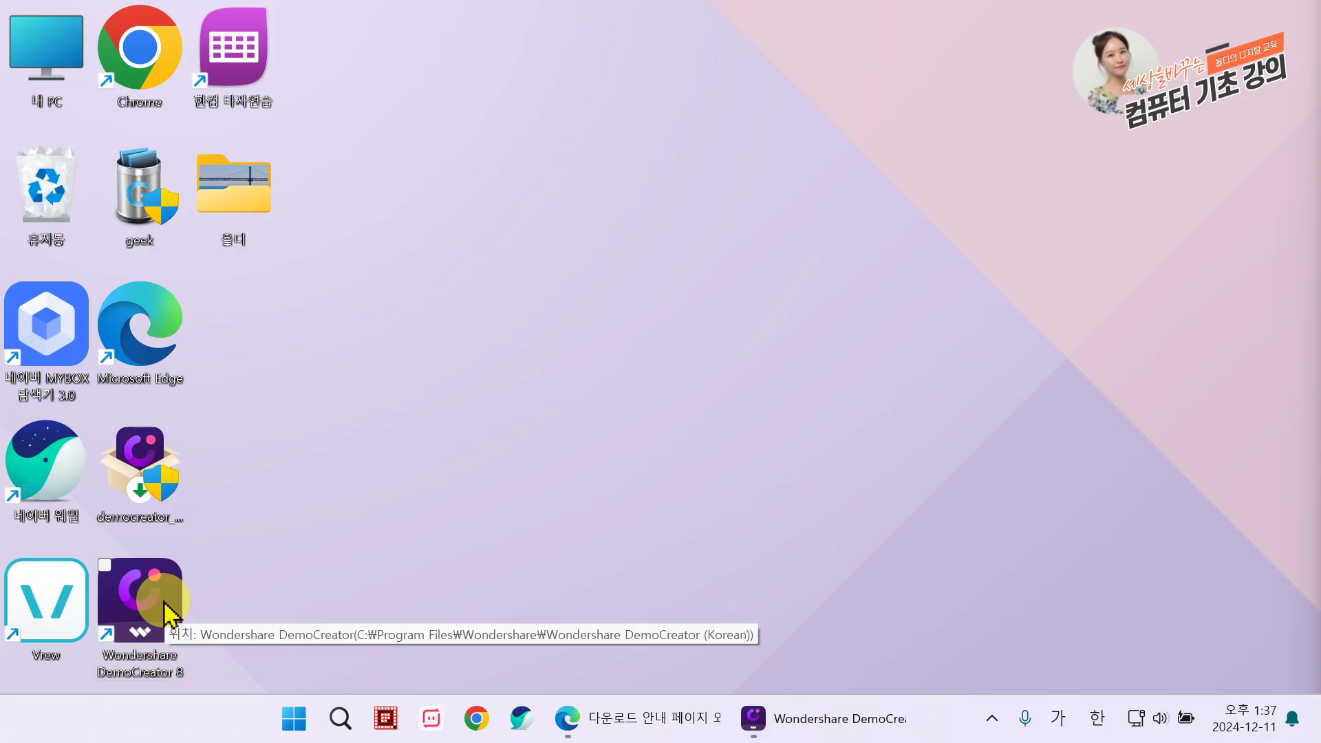
Step: Launch DemoCreator from its desktop shortcut and start a new 동영상 편집기 project
{"action": "double_click", "coordinate": [170, 608]}
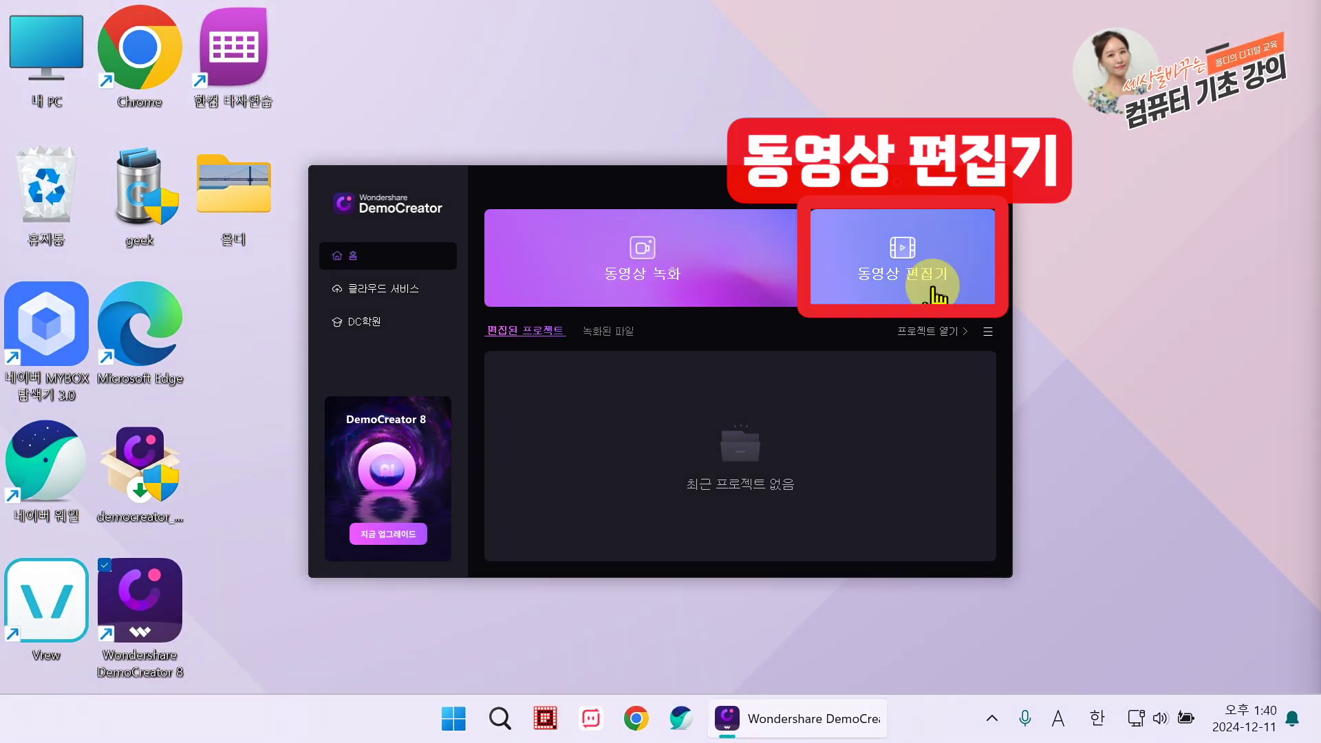
{"action": "left_click", "coordinate": [936, 296]}
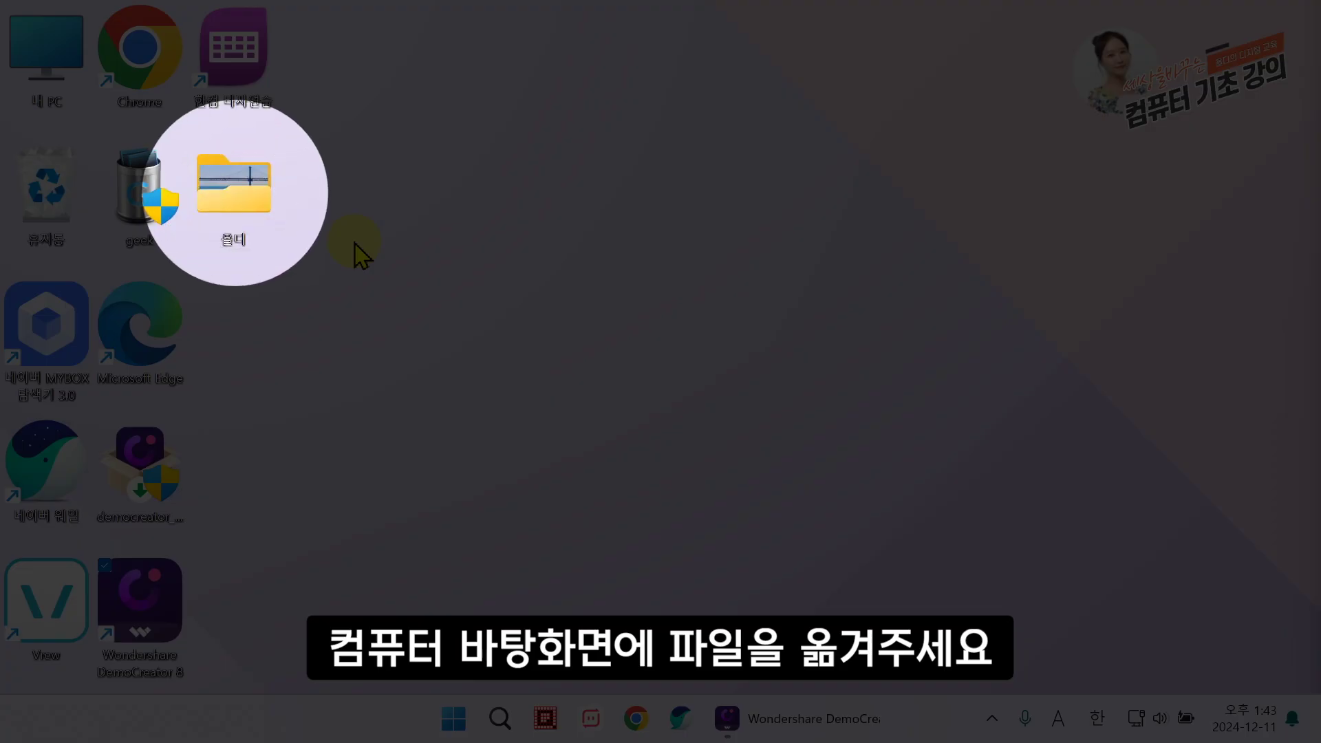
Step: Import from the desktop 욜디 folder, selecting 가을, 겨울, 동영상, 봄 and 여름
{"action": "double_click", "coordinate": [273, 219]}
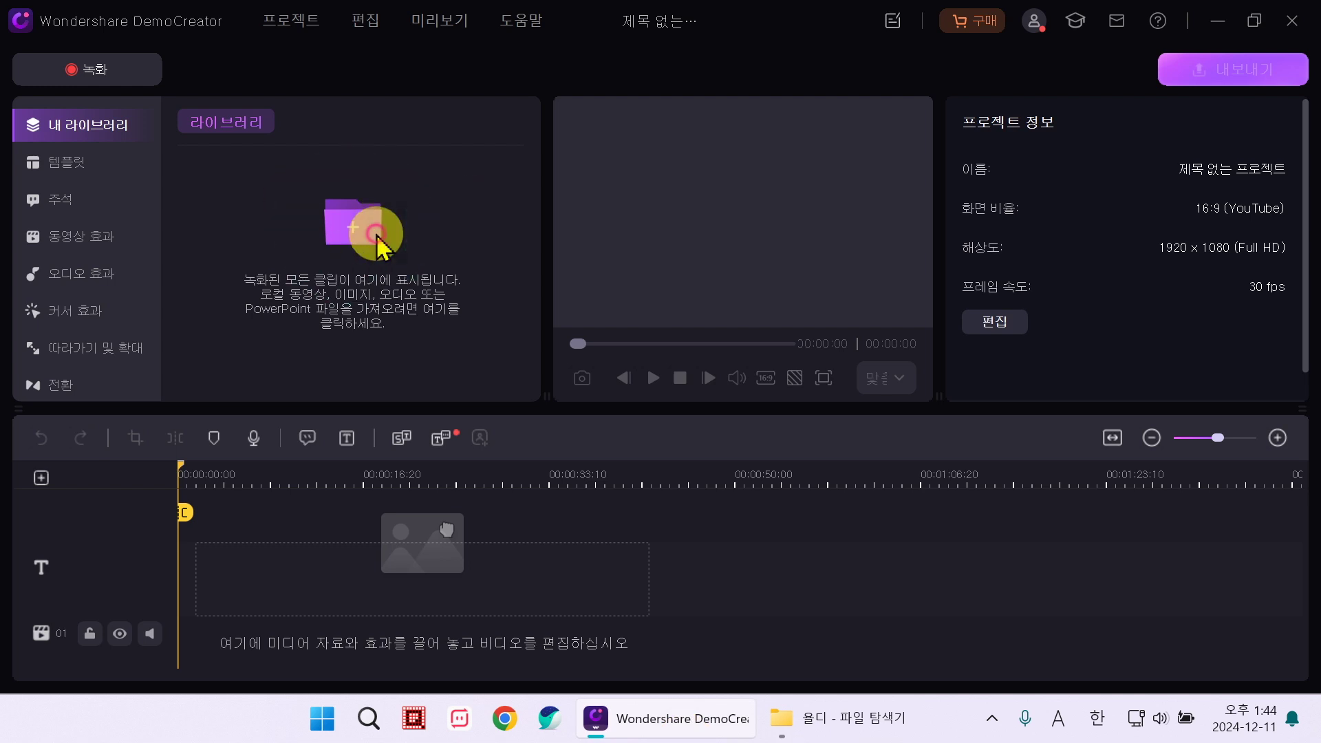
{"action": "left_click", "coordinate": [375, 236]}
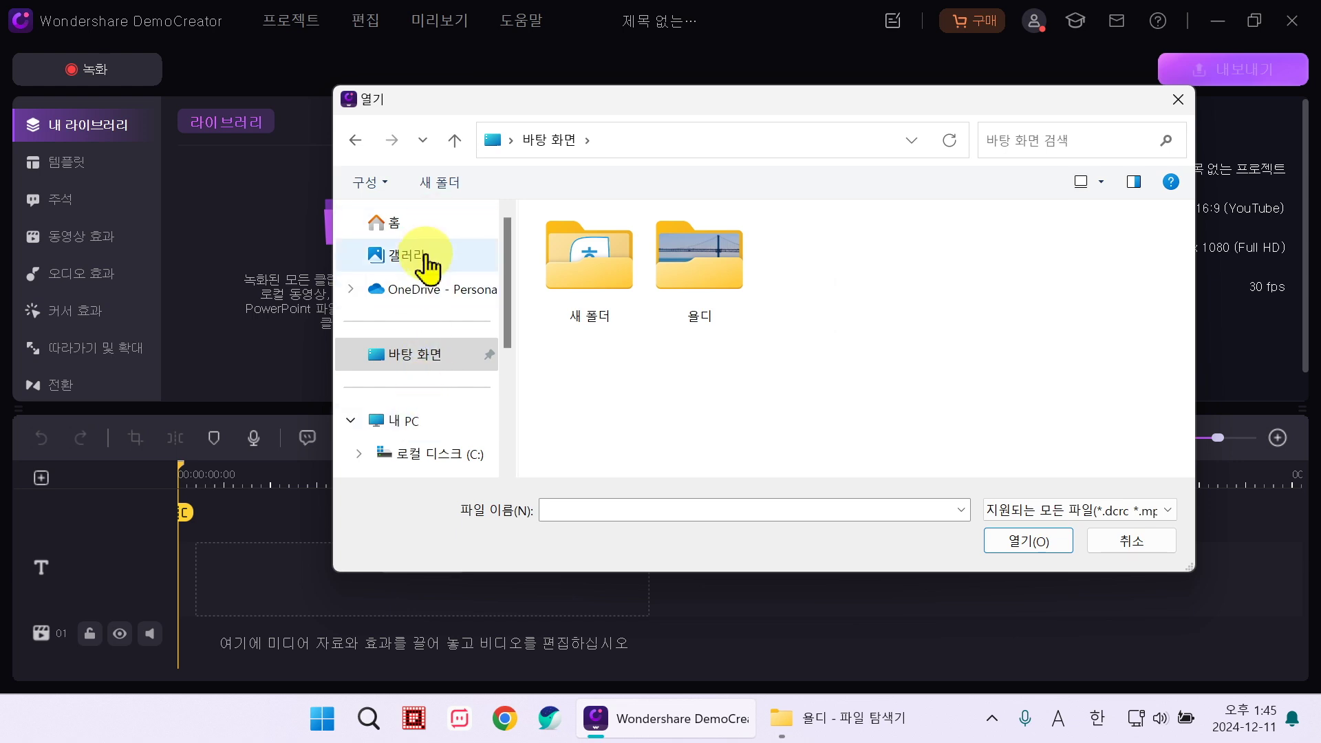
{"action": "left_click", "coordinate": [427, 363]}
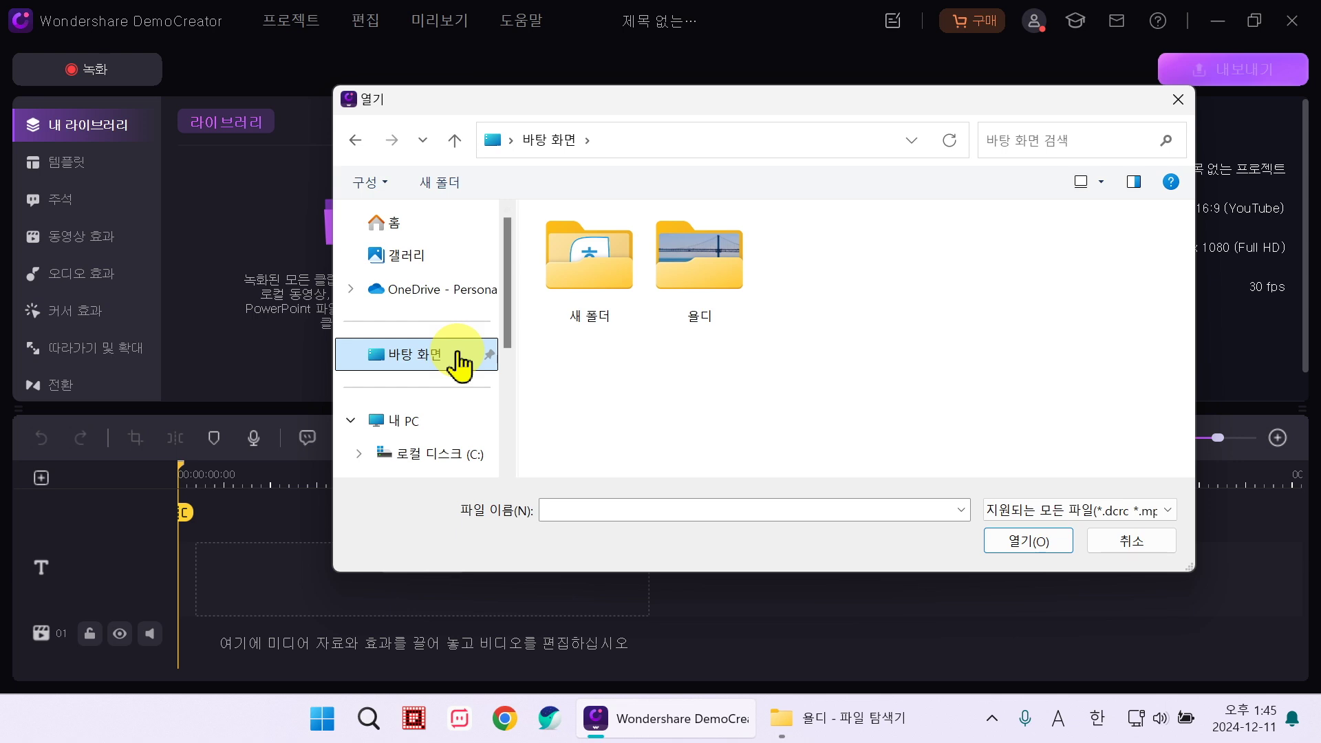
{"action": "double_click", "coordinate": [705, 296]}
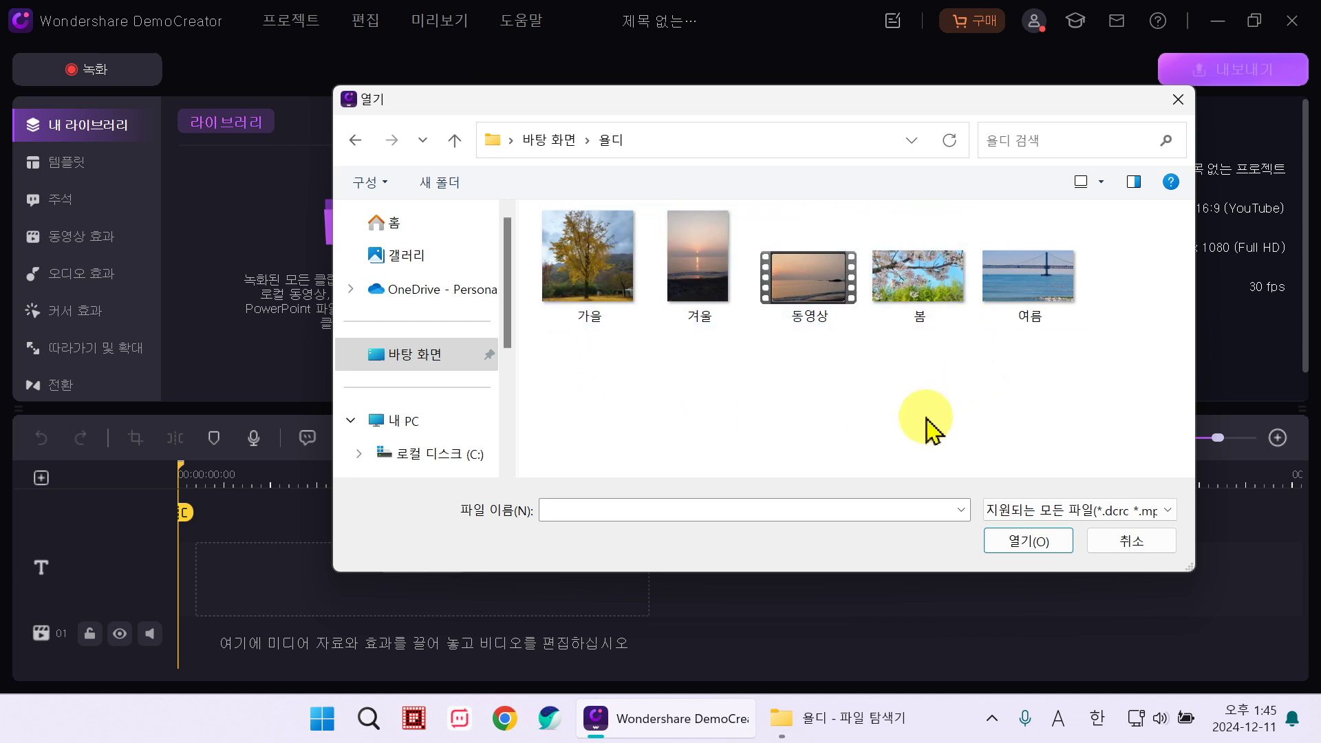
{"action": "left_click_drag", "start_coordinate": [1094, 399], "coordinate": [628, 272]}
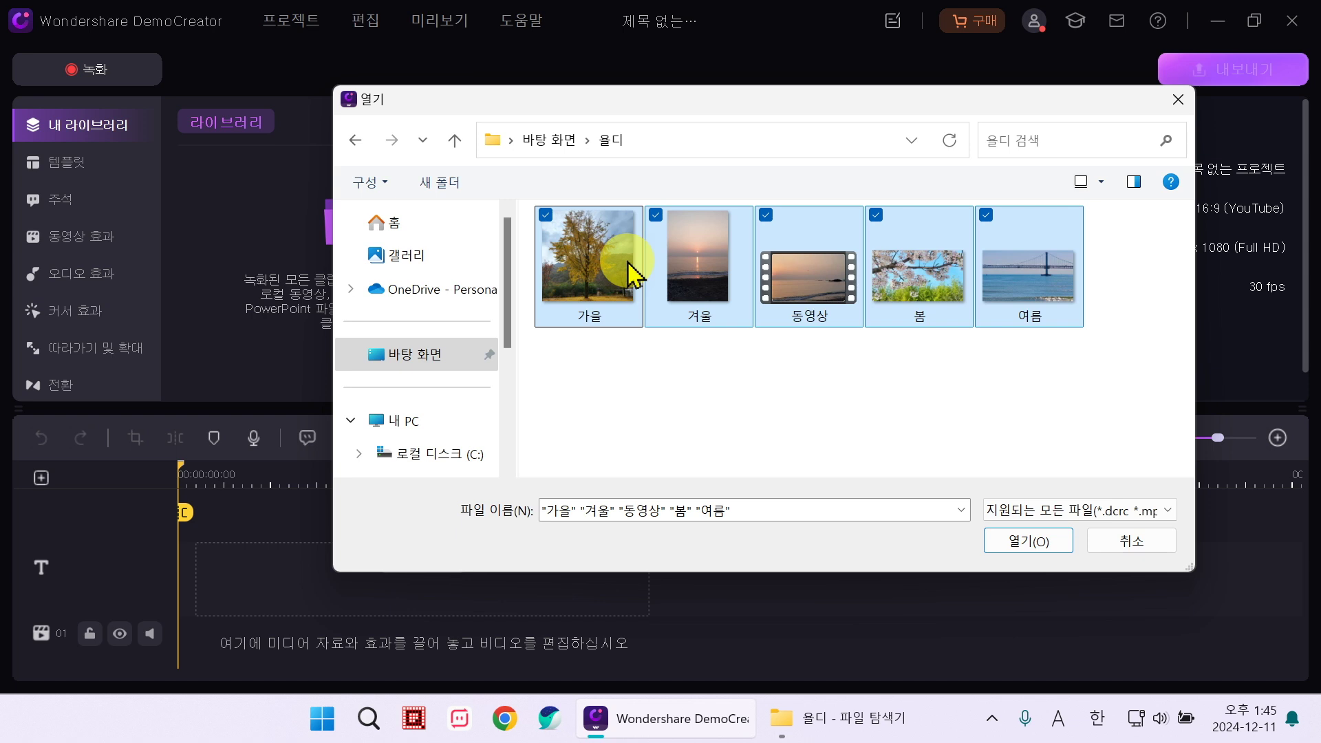
Step: Import the five season files into the library and drag 봄.jpeg onto the timeline
{"action": "left_click", "coordinate": [1012, 547]}
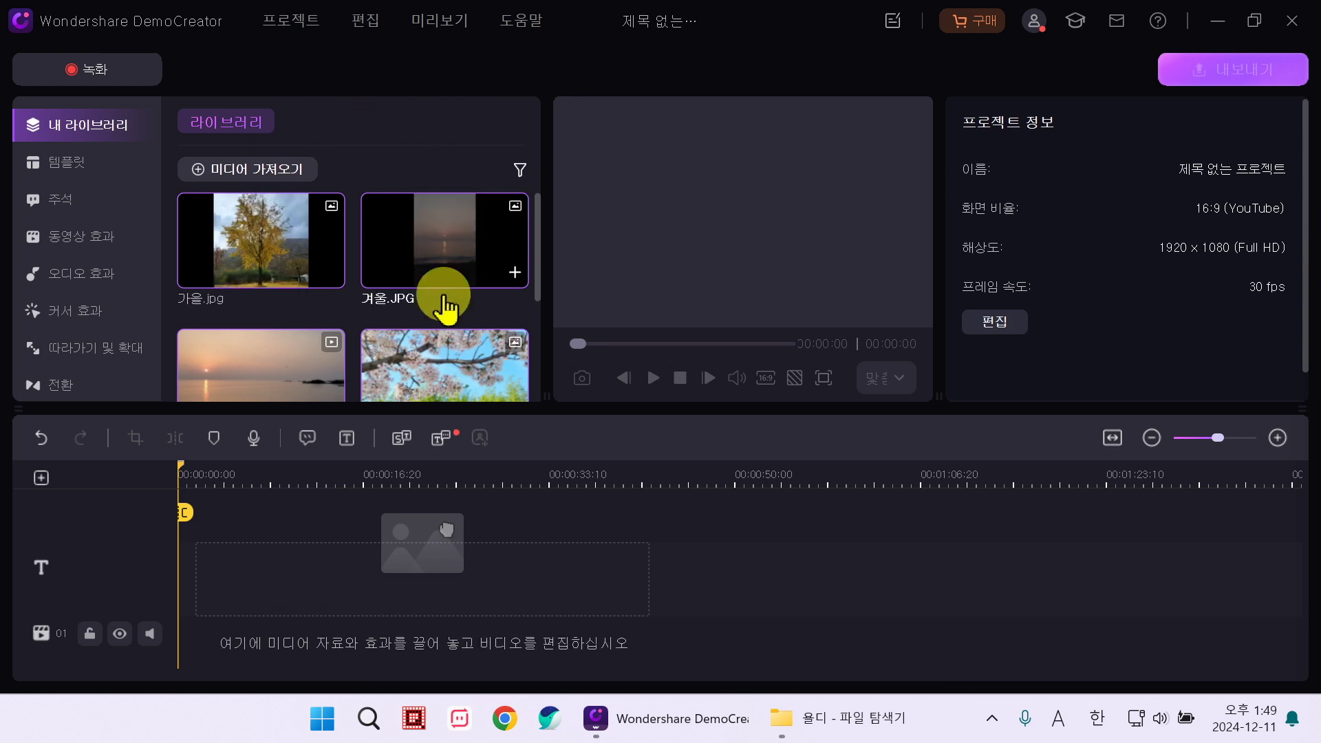
{"action": "left_click_drag", "start_coordinate": [541, 224], "coordinate": [539, 259]}
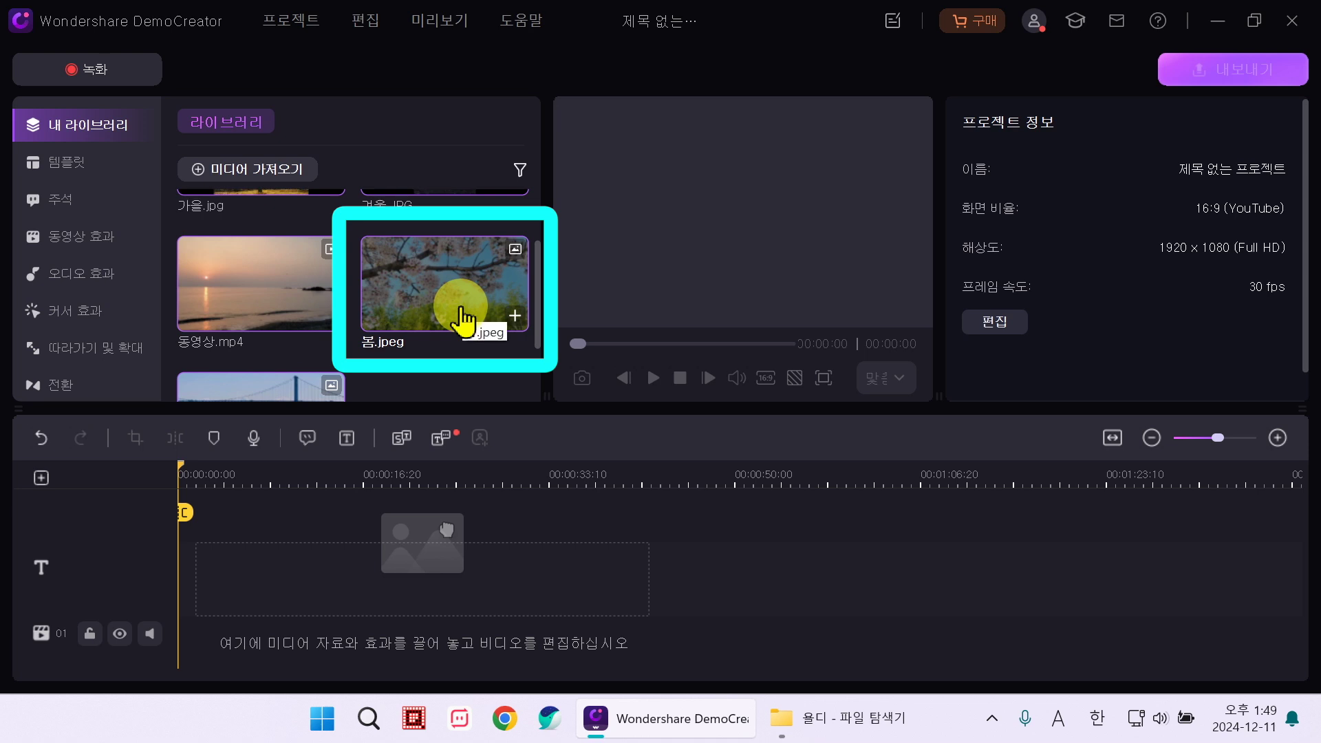
{"action": "scroll", "coordinate": [441, 289], "scroll_direction": "down", "scroll_amount": 1}
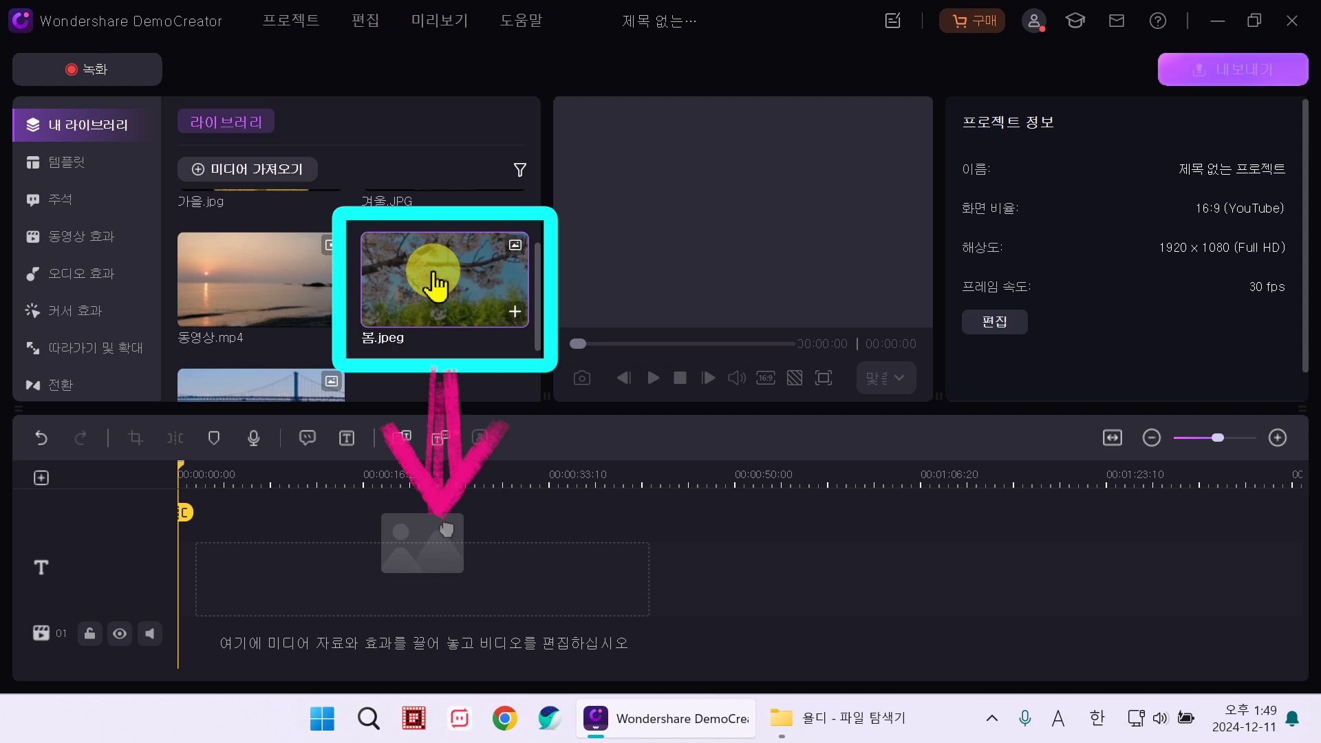
{"action": "left_click_drag", "start_coordinate": [435, 283], "coordinate": [307, 578]}
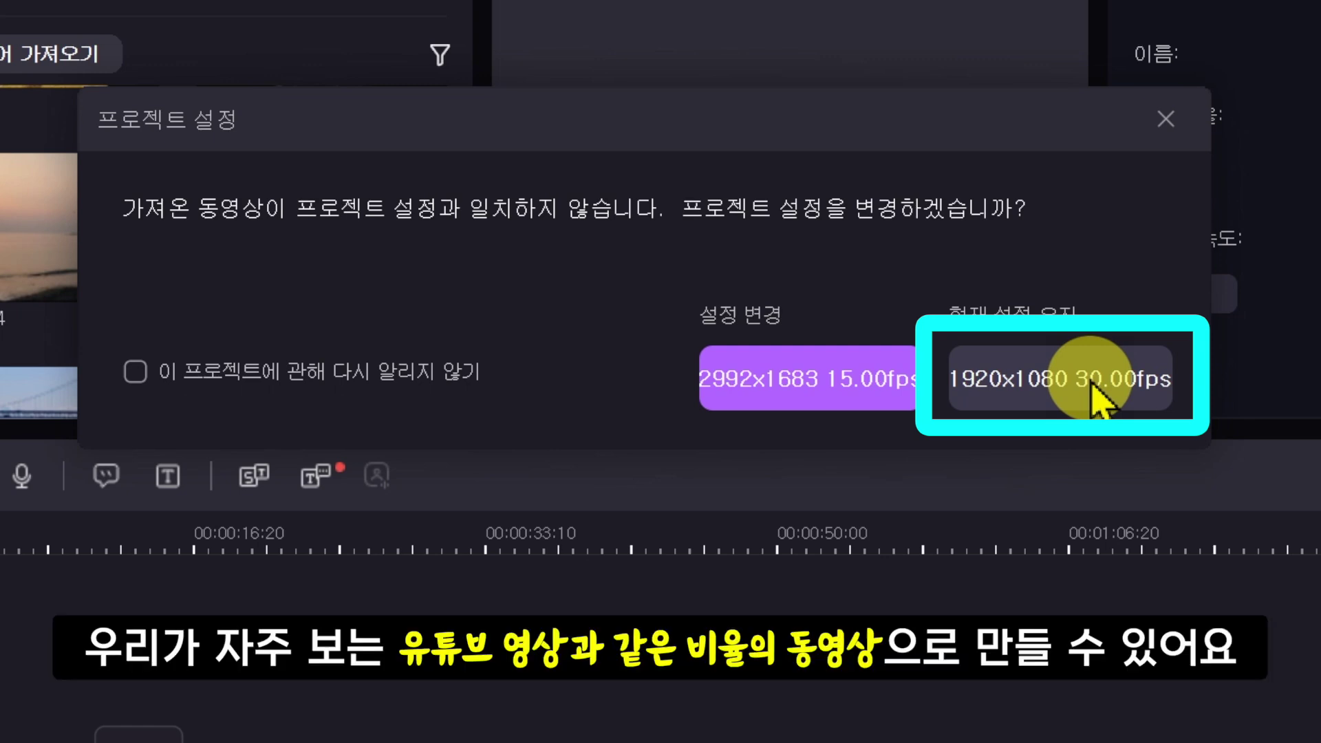
Step: Keep 1920x1080 30.00fps and move the 봄 clip to 00:00:00 on track 01
{"action": "left_click", "coordinate": [1095, 392]}
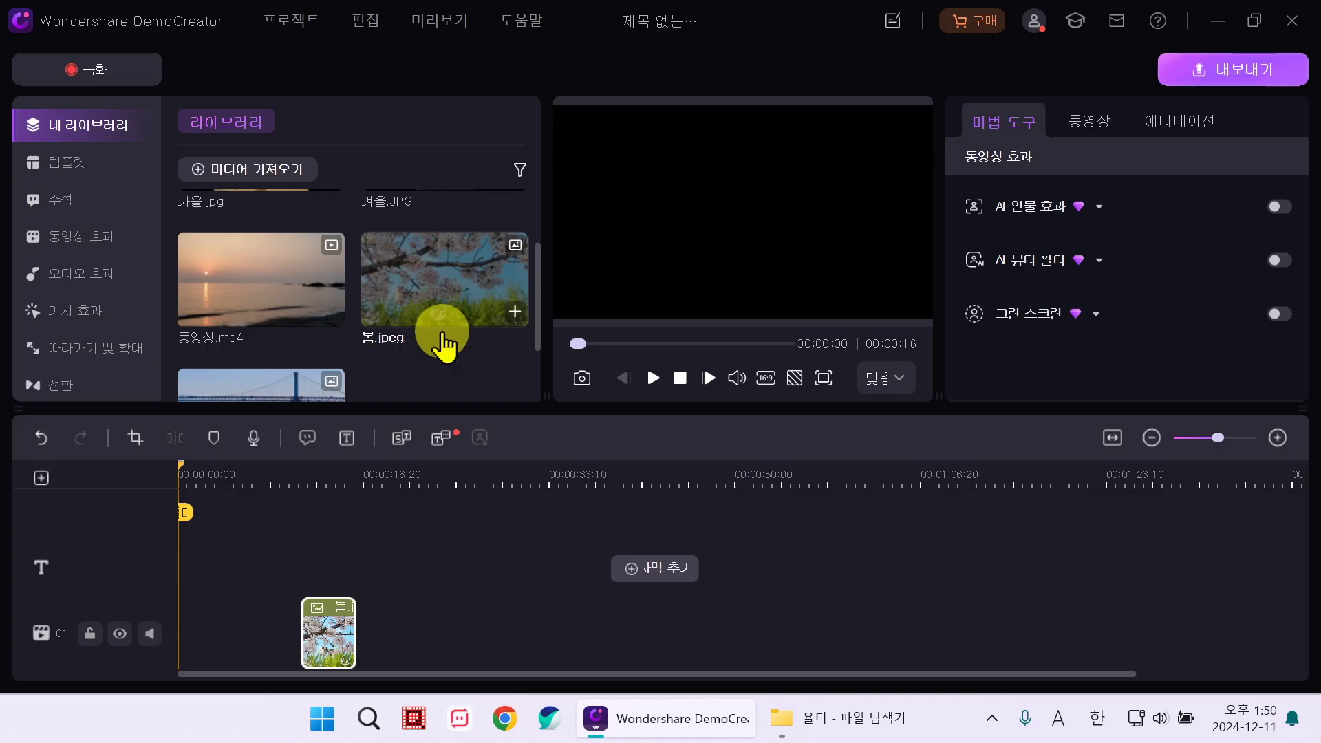
{"action": "left_click_drag", "start_coordinate": [444, 342], "coordinate": [348, 599]}
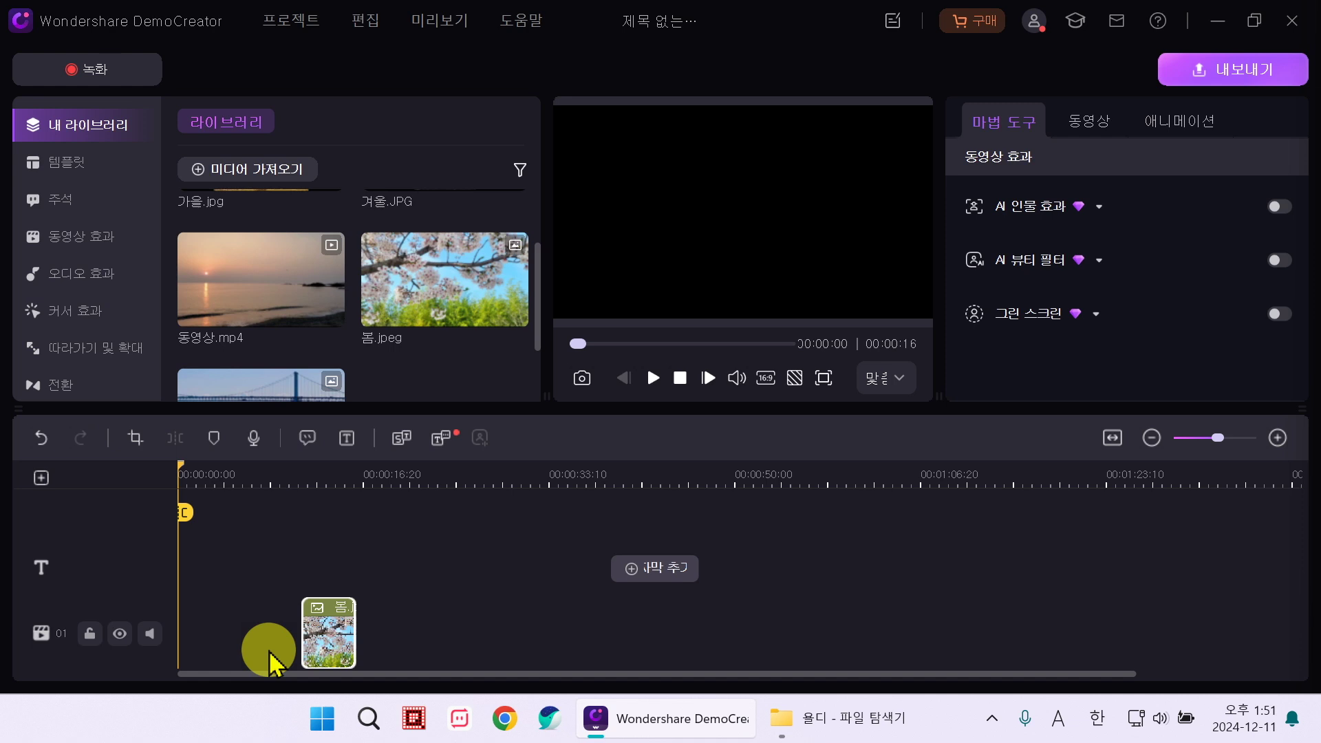
{"action": "left_click", "coordinate": [268, 660]}
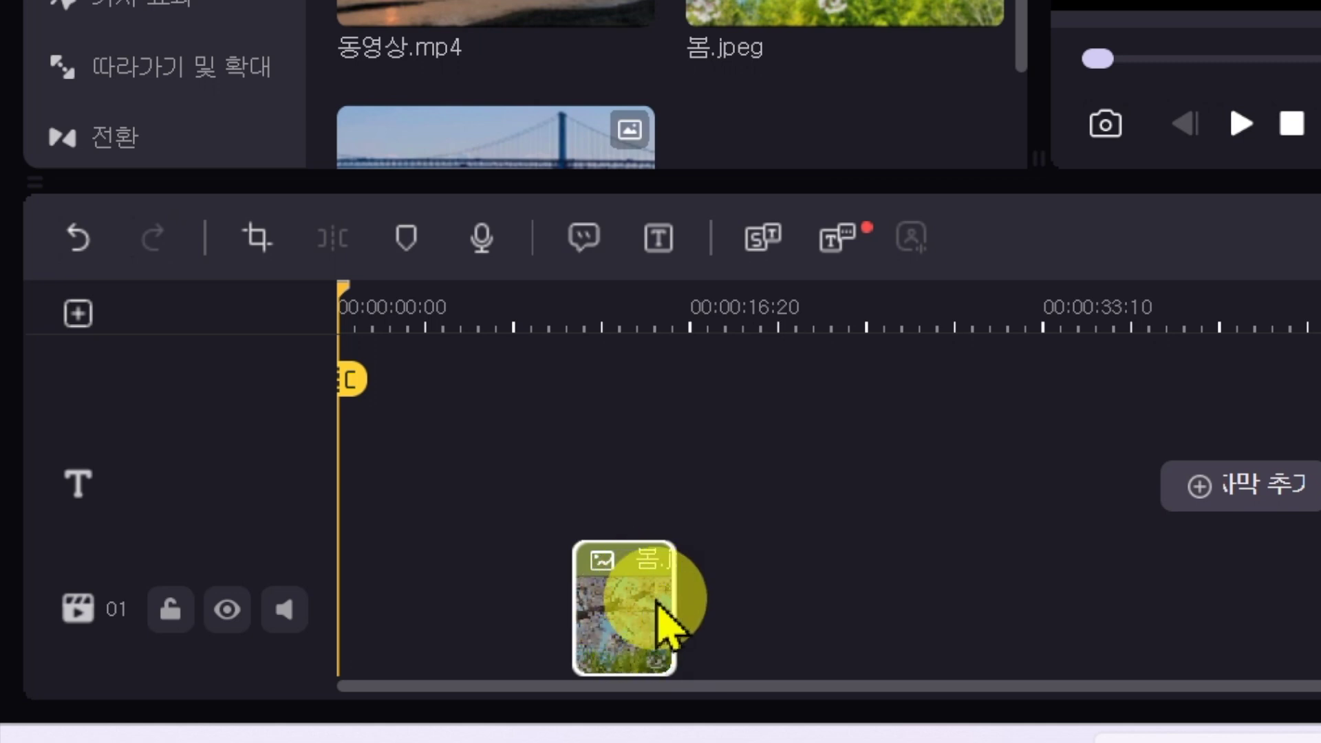
{"action": "left_click_drag", "start_coordinate": [649, 620], "coordinate": [408, 623]}
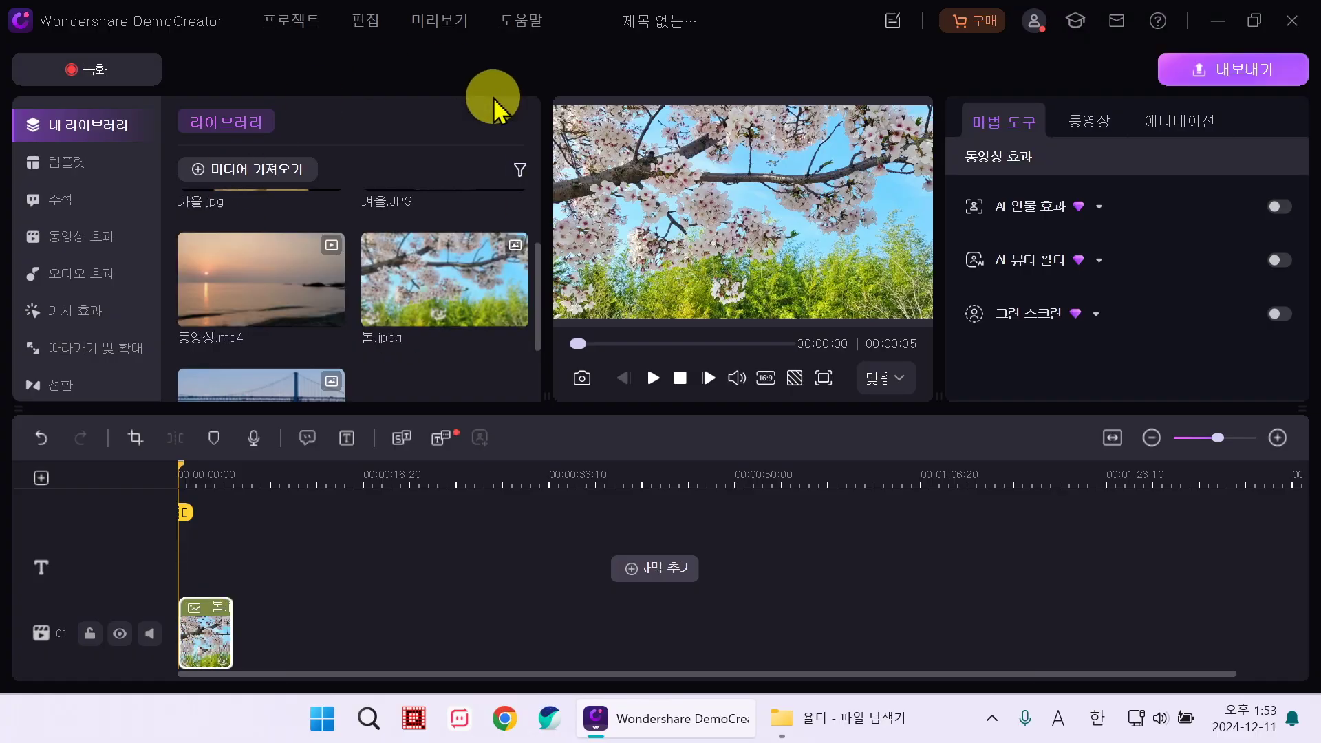
Step: Add the 여름, 가을 and 겨울 photos after the 봄 clip on track 01
{"action": "left_click_drag", "start_coordinate": [540, 289], "coordinate": [540, 341]}
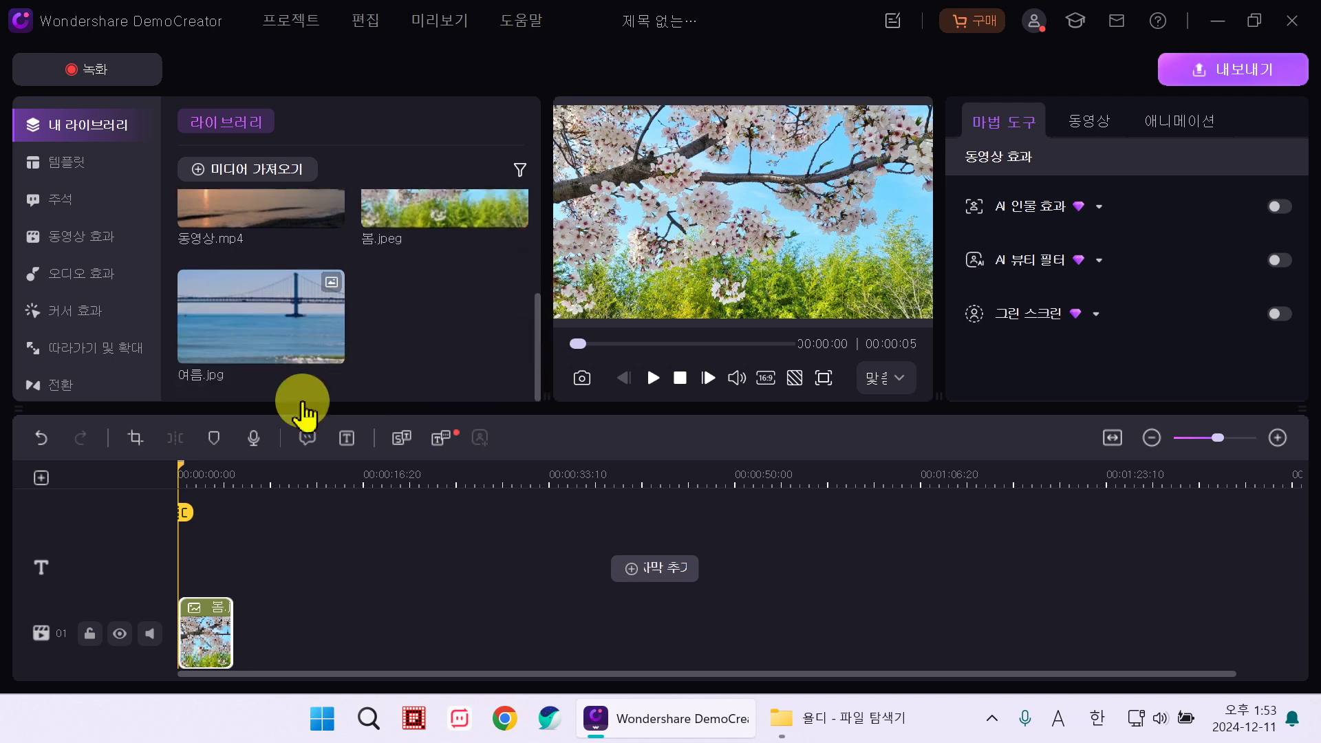
{"action": "left_click_drag", "start_coordinate": [257, 319], "coordinate": [251, 633]}
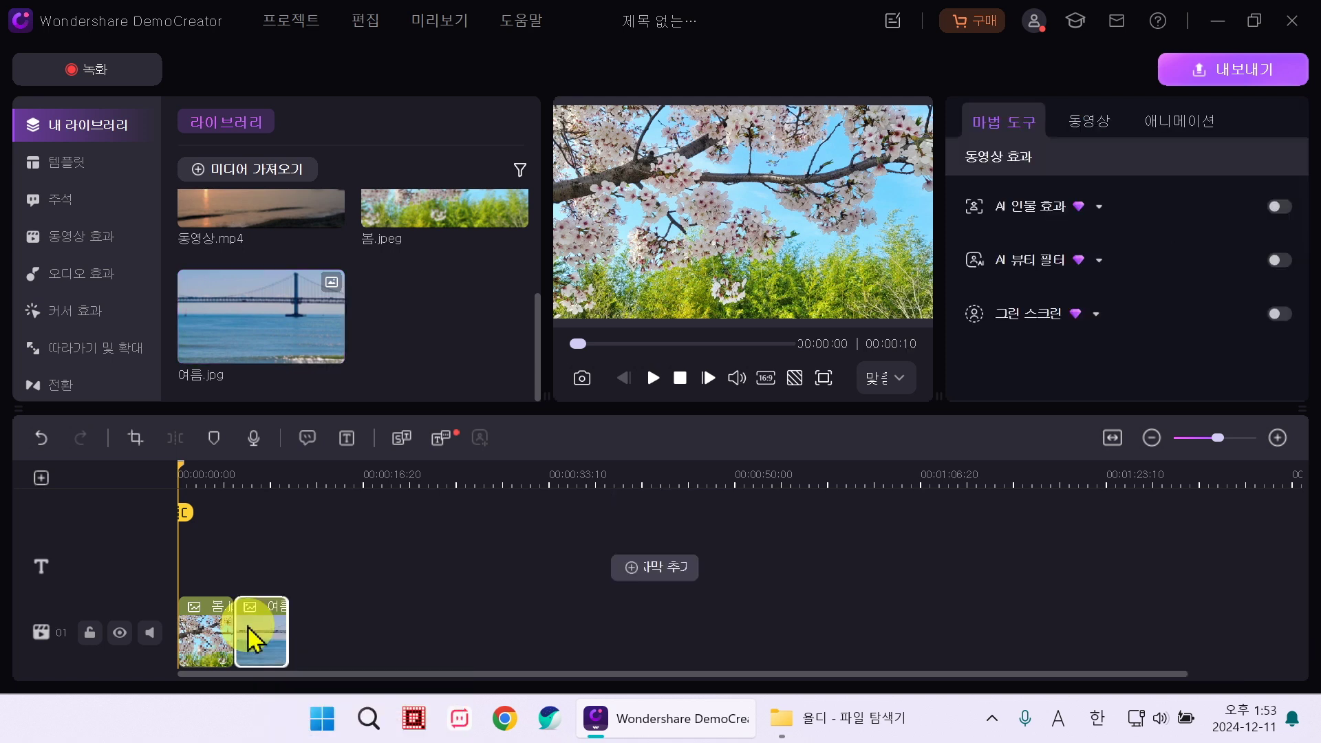
{"action": "scroll", "coordinate": [259, 251], "scroll_direction": "up", "scroll_amount": 2}
{"action": "left_click_drag", "start_coordinate": [259, 251], "coordinate": [290, 633]}
{"action": "left_click_drag", "start_coordinate": [430, 249], "coordinate": [360, 633]}
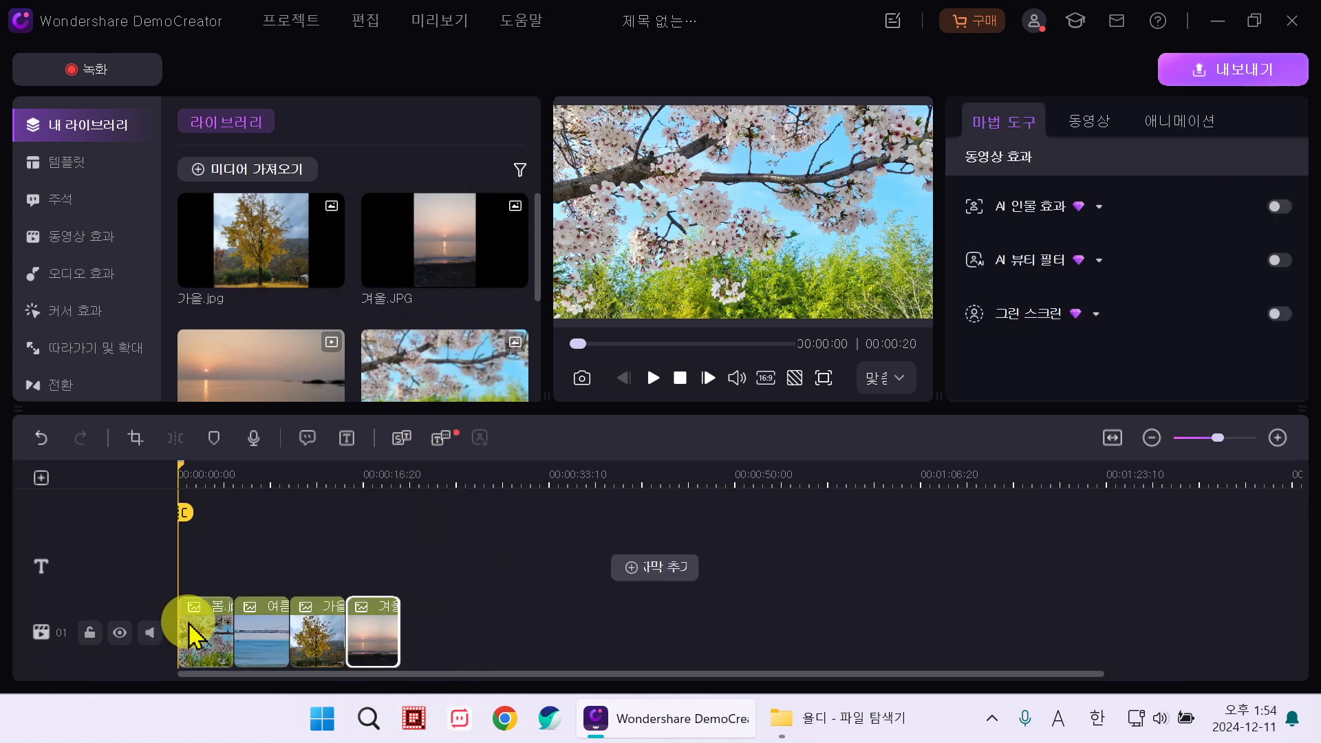
Step: Delete the 겨울 photo from track 02 and append 동영상.mp4 to the end of track 01
{"action": "left_click_drag", "start_coordinate": [375, 622], "coordinate": [320, 539]}
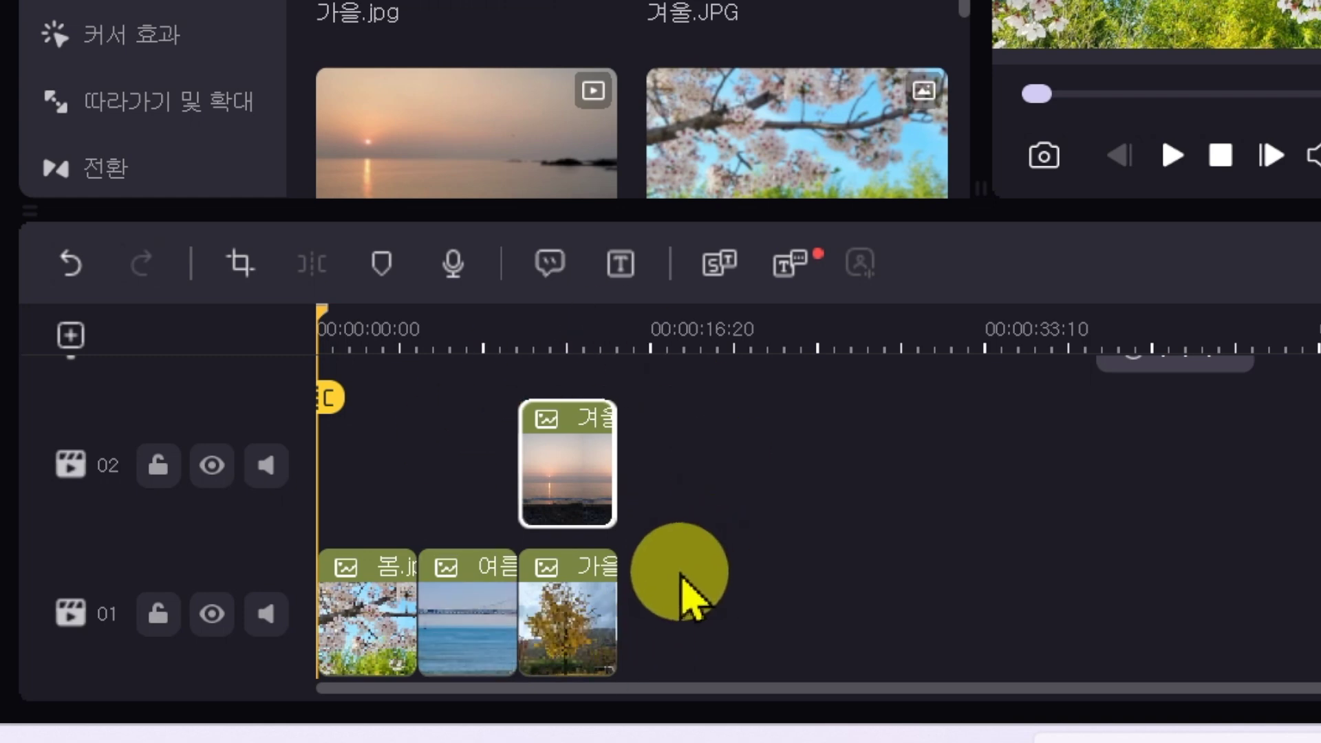
{"action": "key", "text": "ctrl+z"}
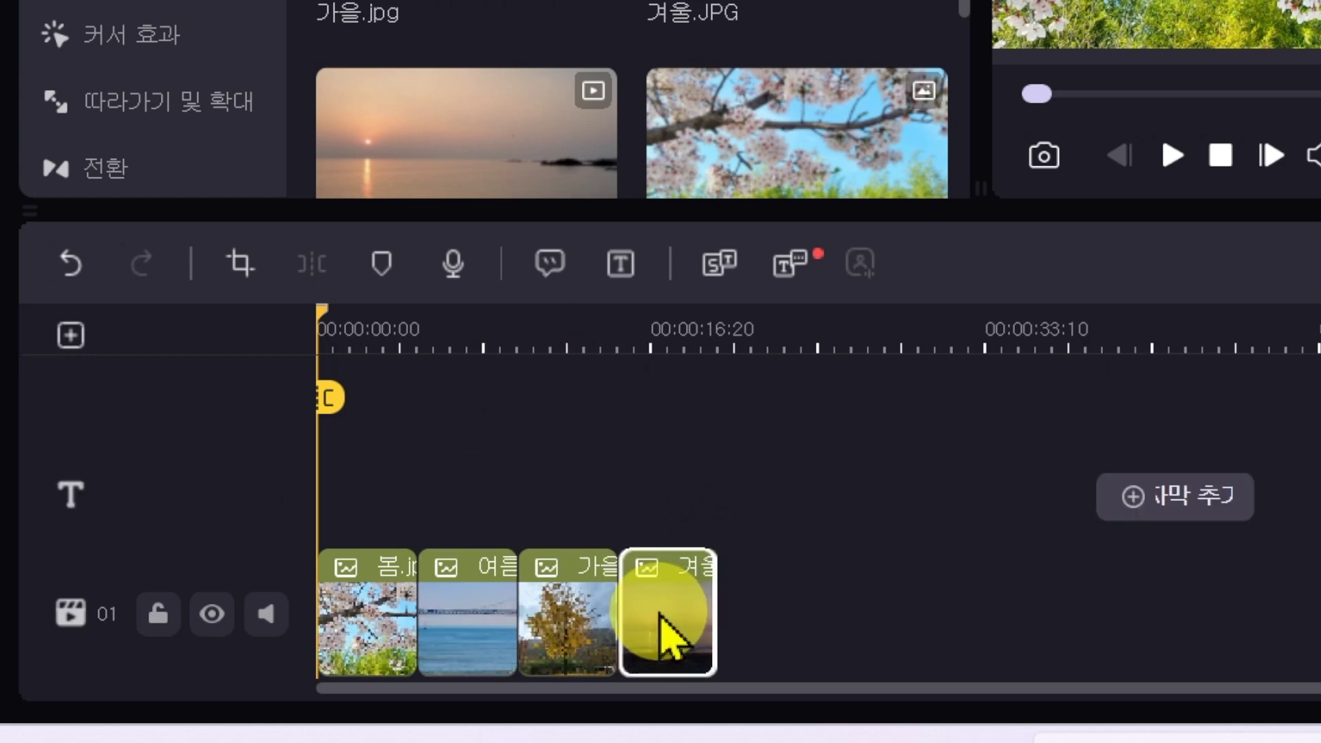
{"action": "left_click_drag", "start_coordinate": [671, 630], "coordinate": [640, 517]}
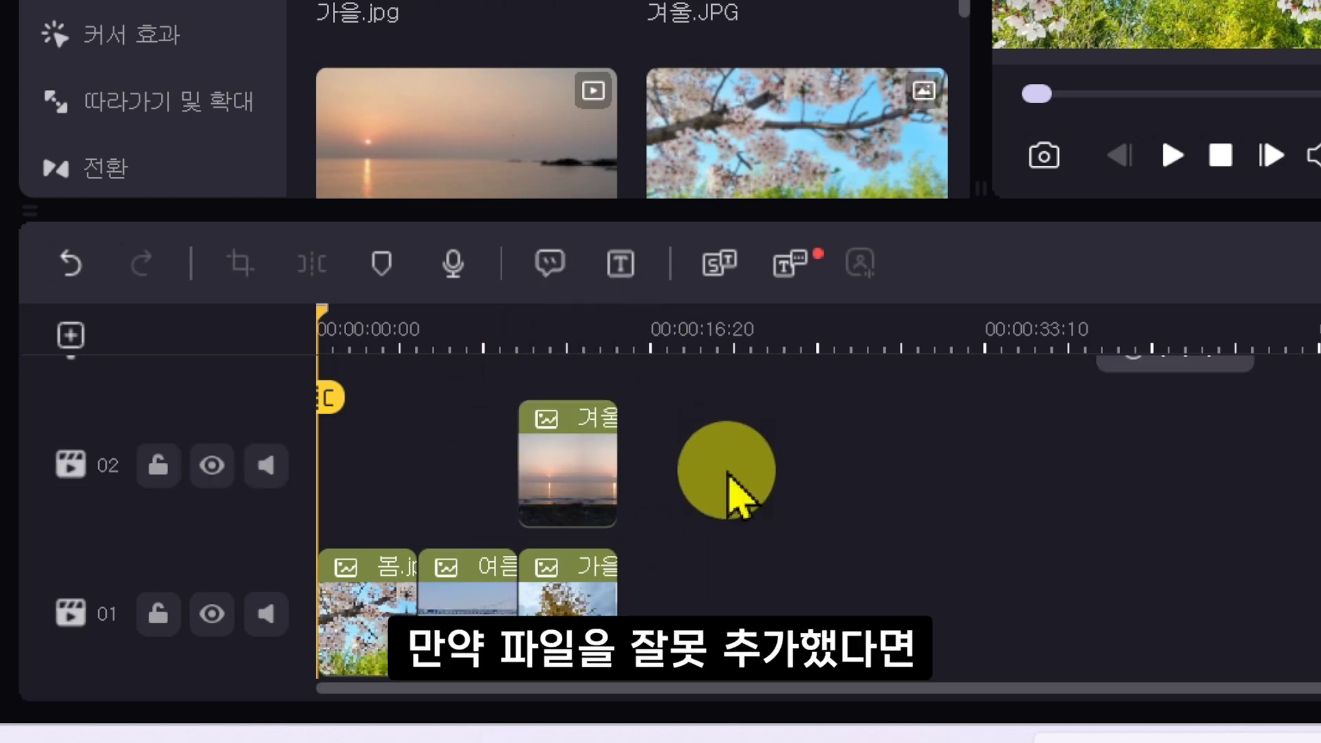
{"action": "left_click", "coordinate": [580, 449]}
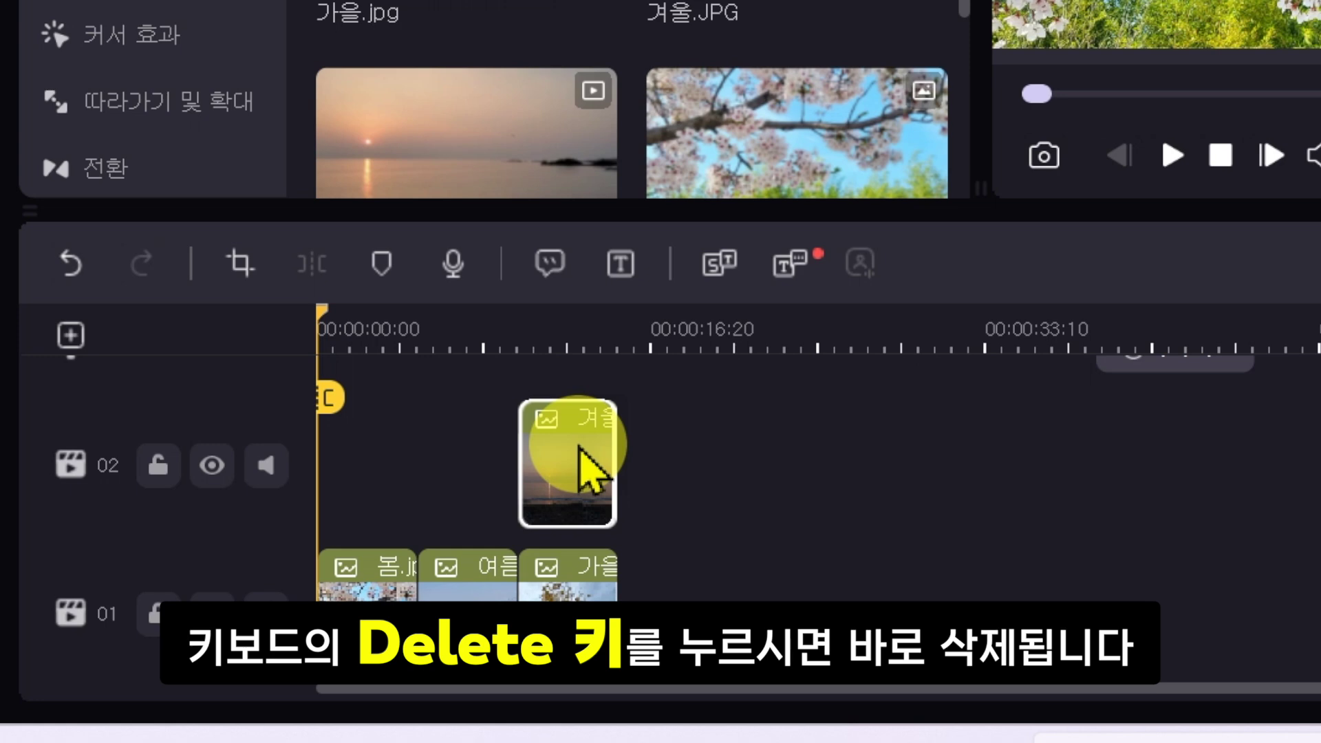
{"action": "key", "text": "Delete"}
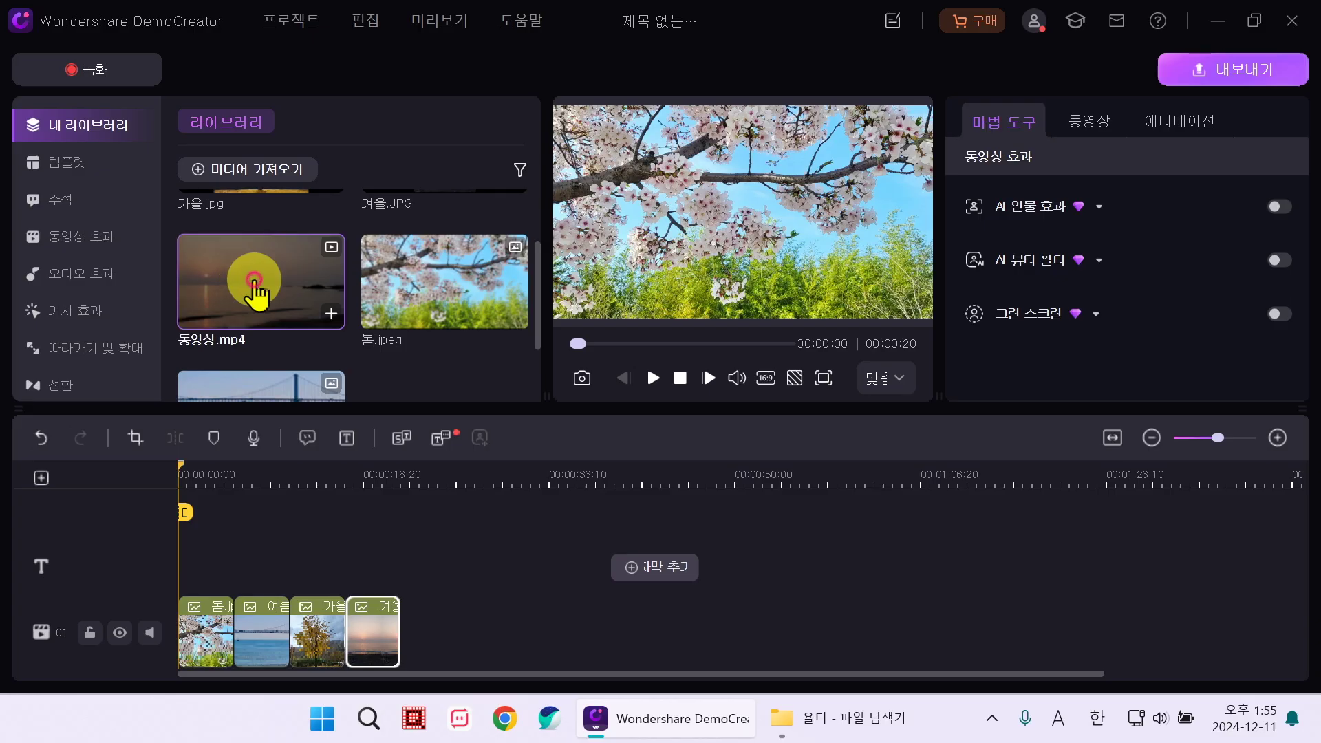
{"action": "left_click_drag", "start_coordinate": [449, 161], "coordinate": [737, 640]}
{"action": "left_click_drag", "start_coordinate": [411, 646], "coordinate": [399, 635]}
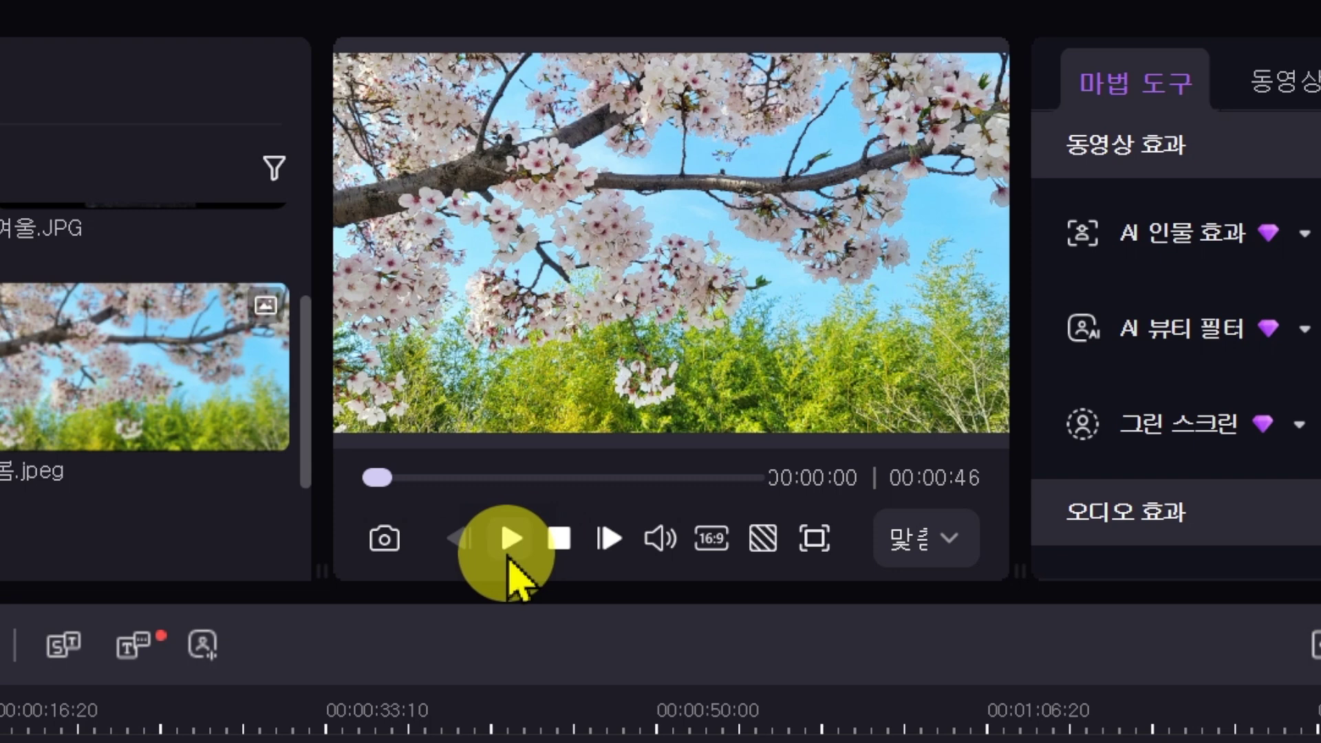
{"action": "left_click", "coordinate": [653, 378]}
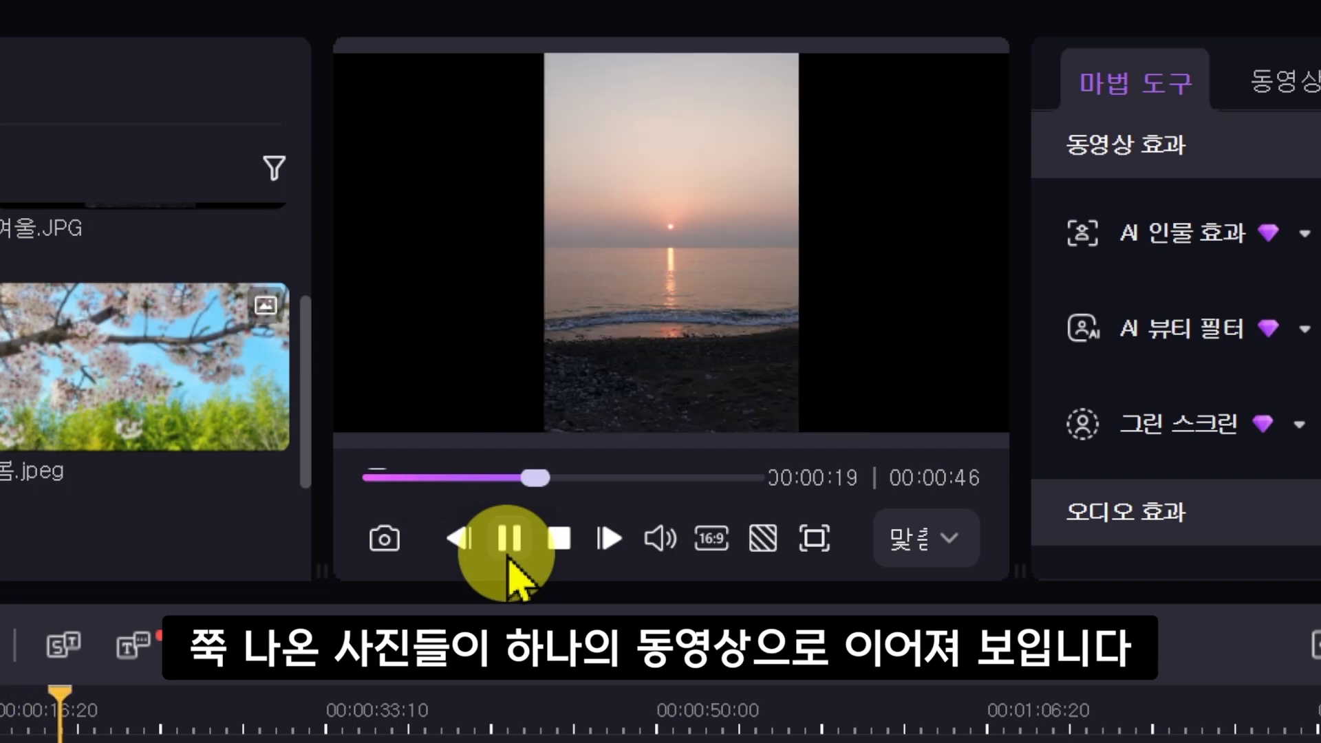
{"action": "left_click", "coordinate": [512, 539]}
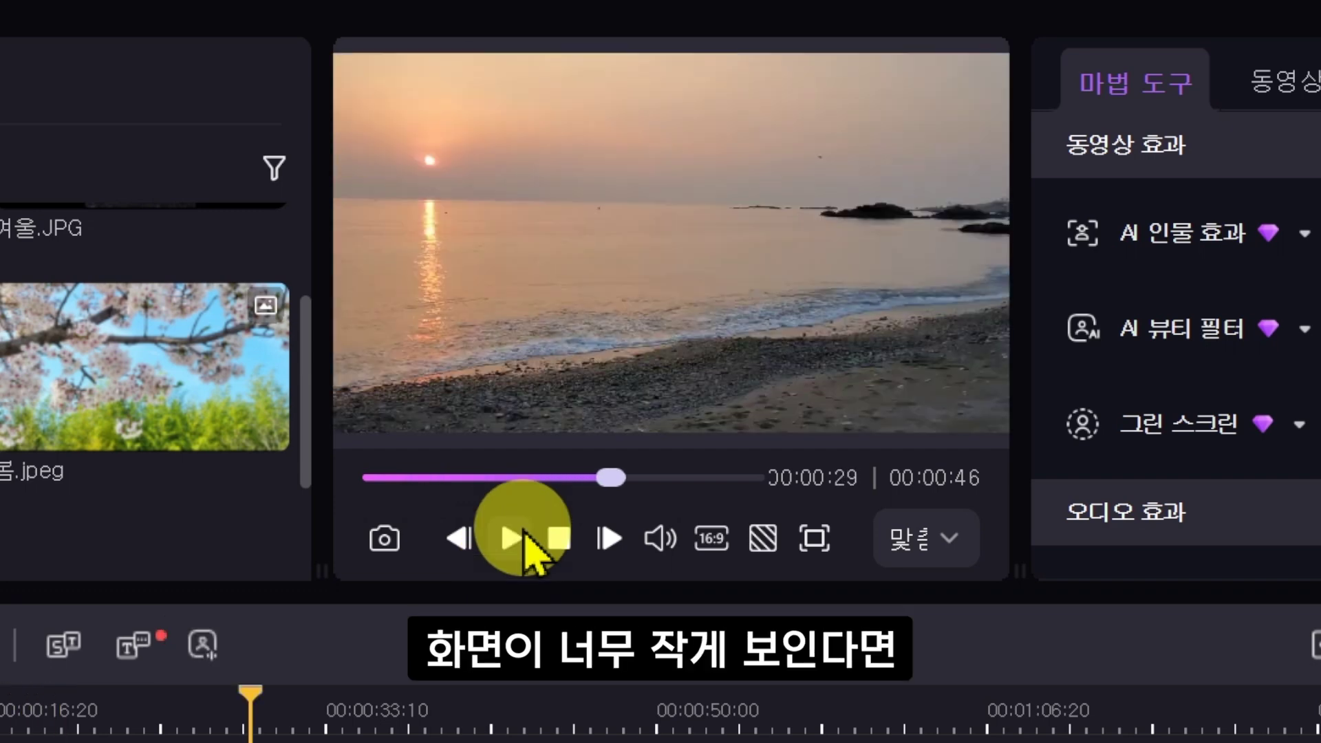
{"action": "left_click", "coordinate": [816, 540]}
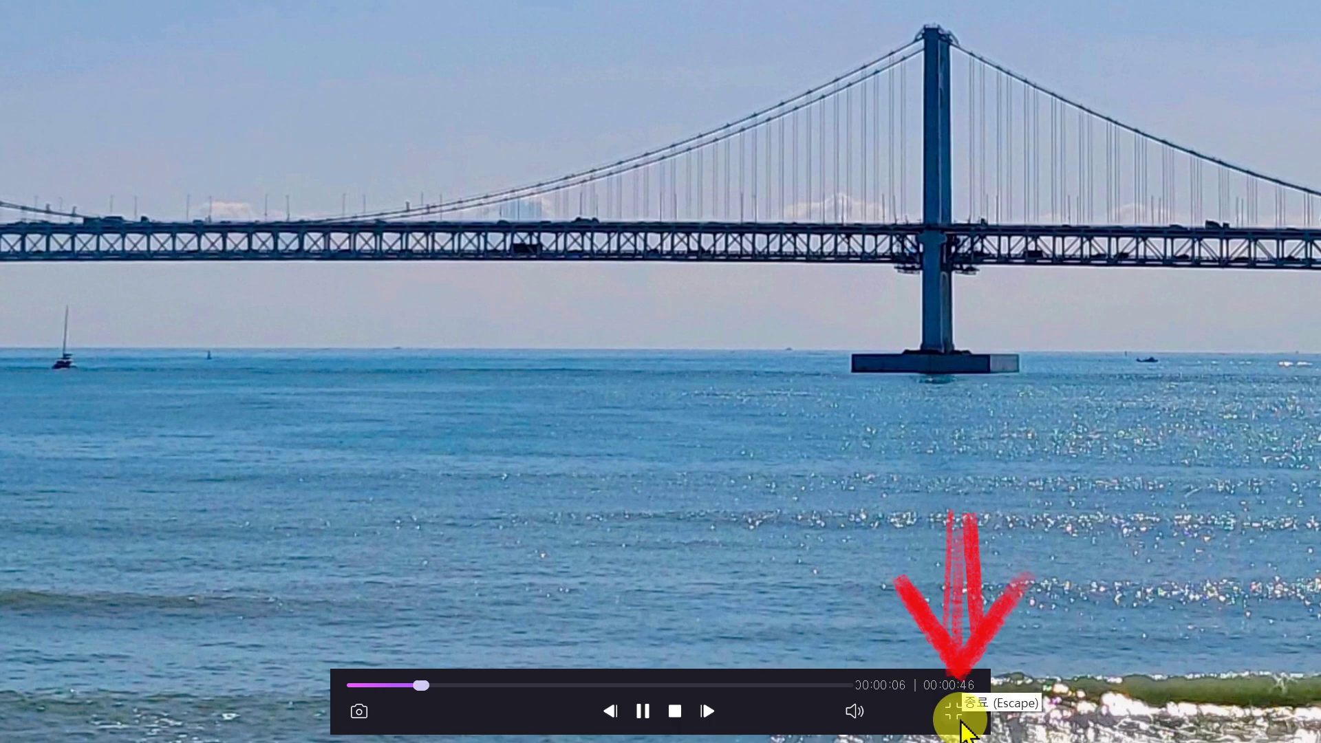
{"action": "left_click", "coordinate": [960, 719]}
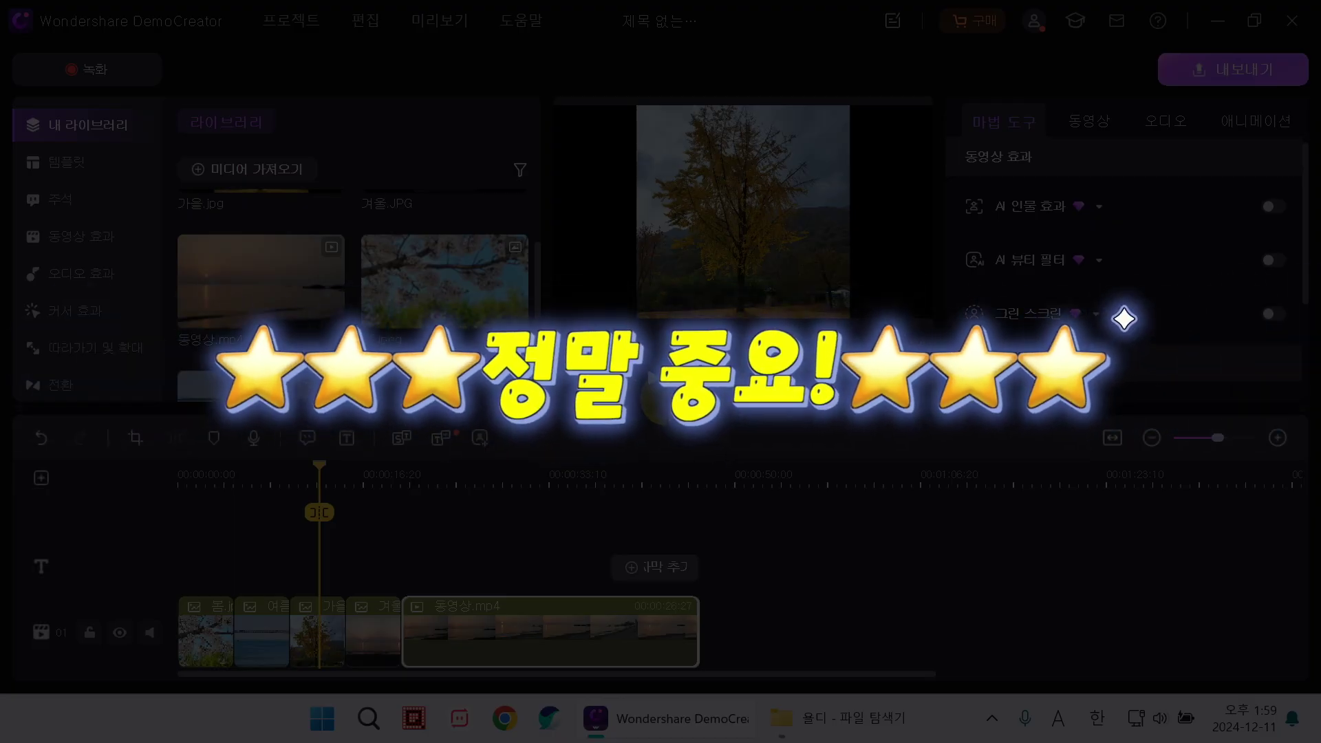
{"action": "left_click", "coordinate": [308, 528]}
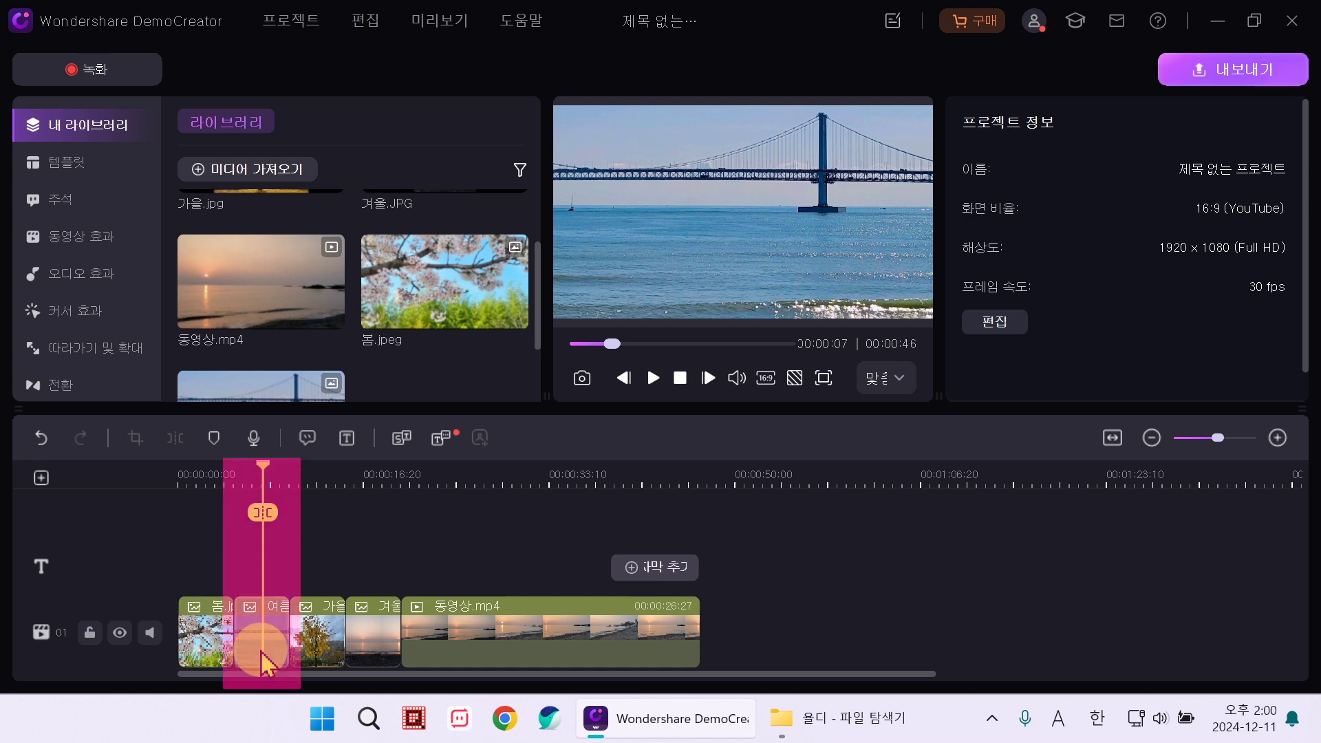
{"action": "left_click", "coordinate": [653, 378]}
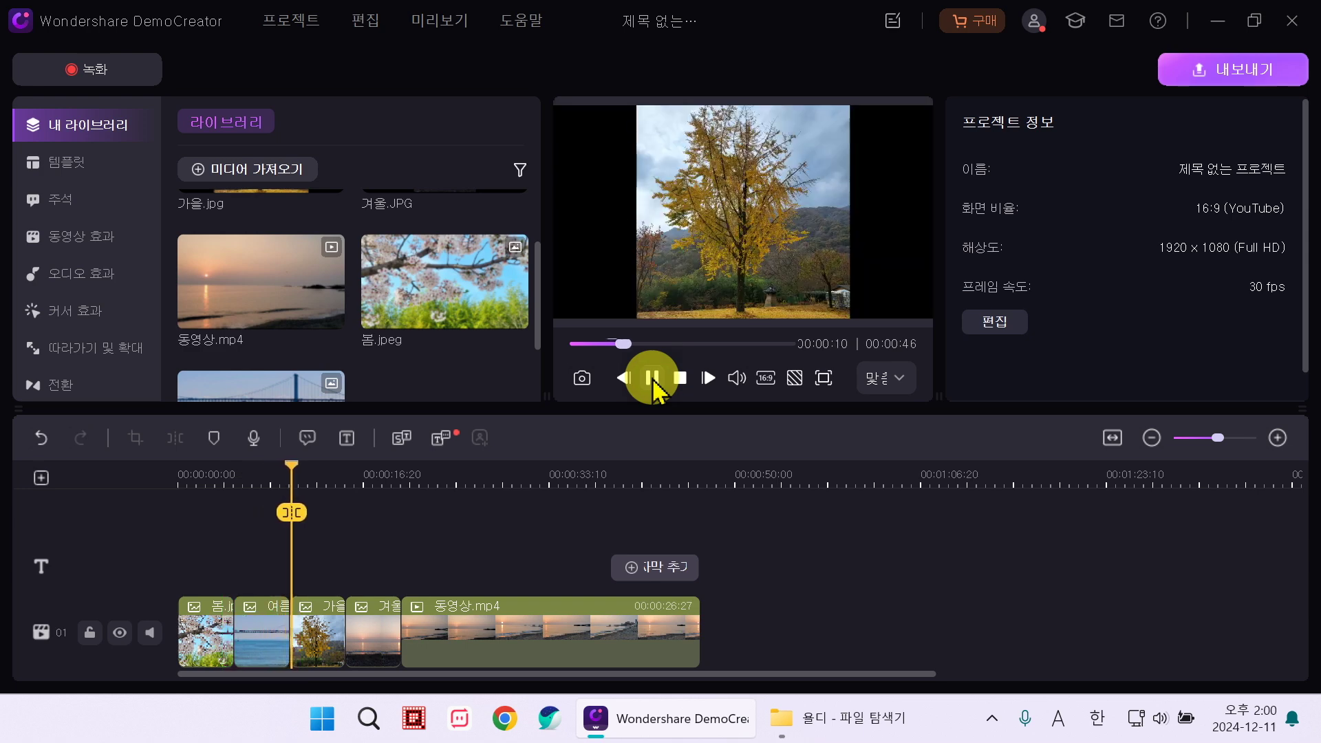
{"action": "left_click", "coordinate": [653, 378]}
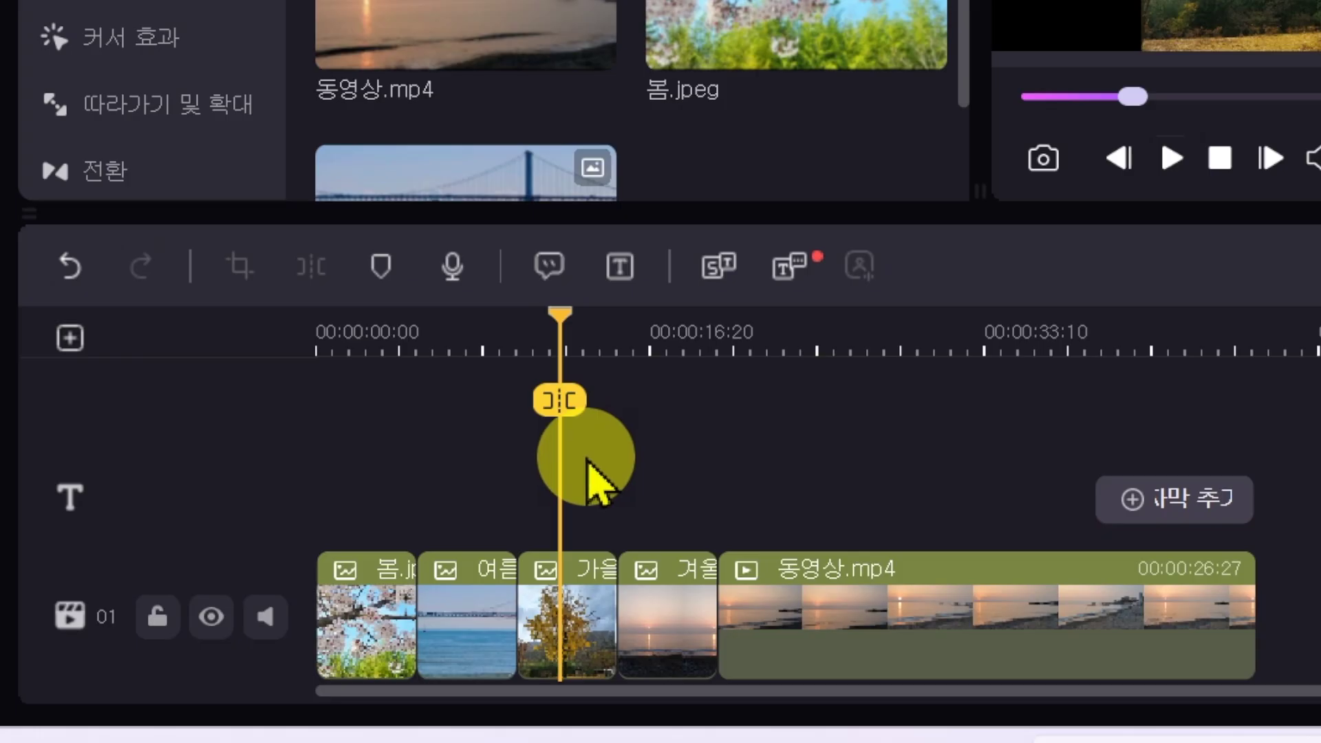
{"action": "left_click", "coordinate": [561, 313]}
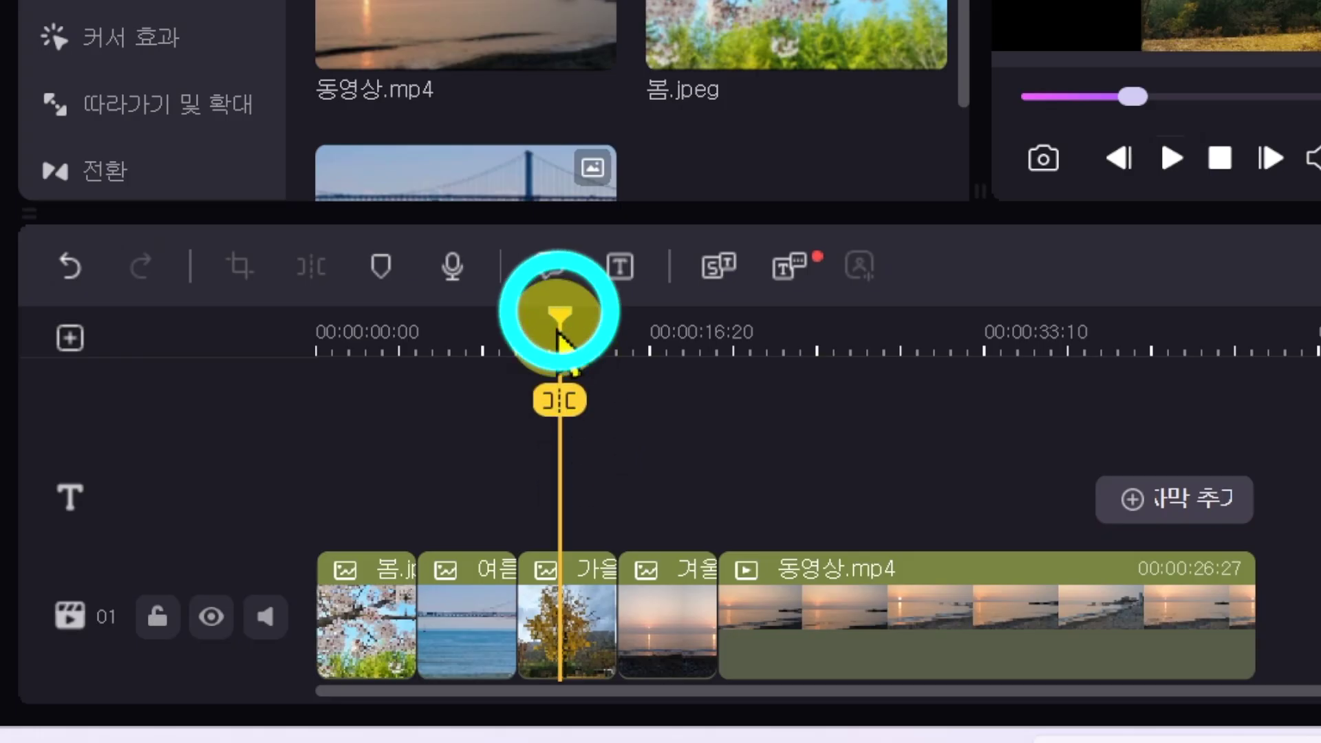
{"action": "left_click_drag", "start_coordinate": [560, 313], "coordinate": [274, 309]}
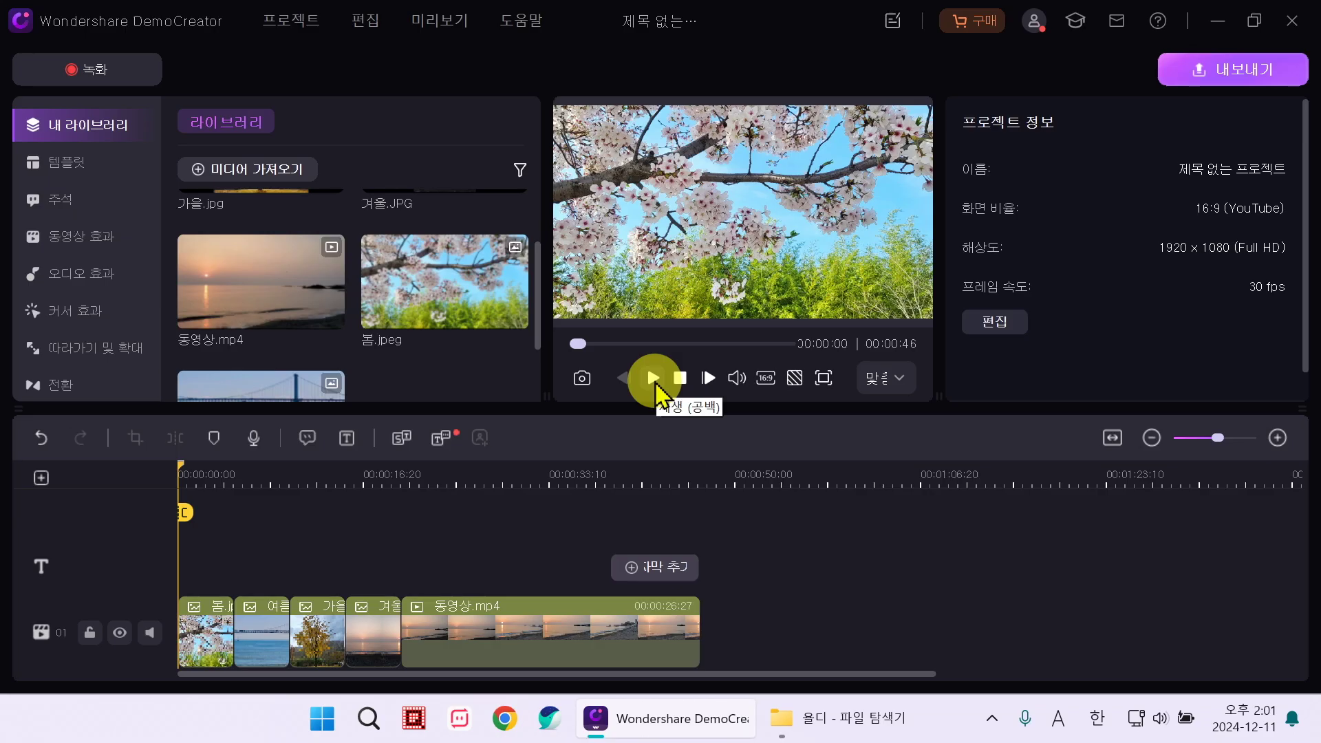
{"action": "left_click", "coordinate": [655, 384]}
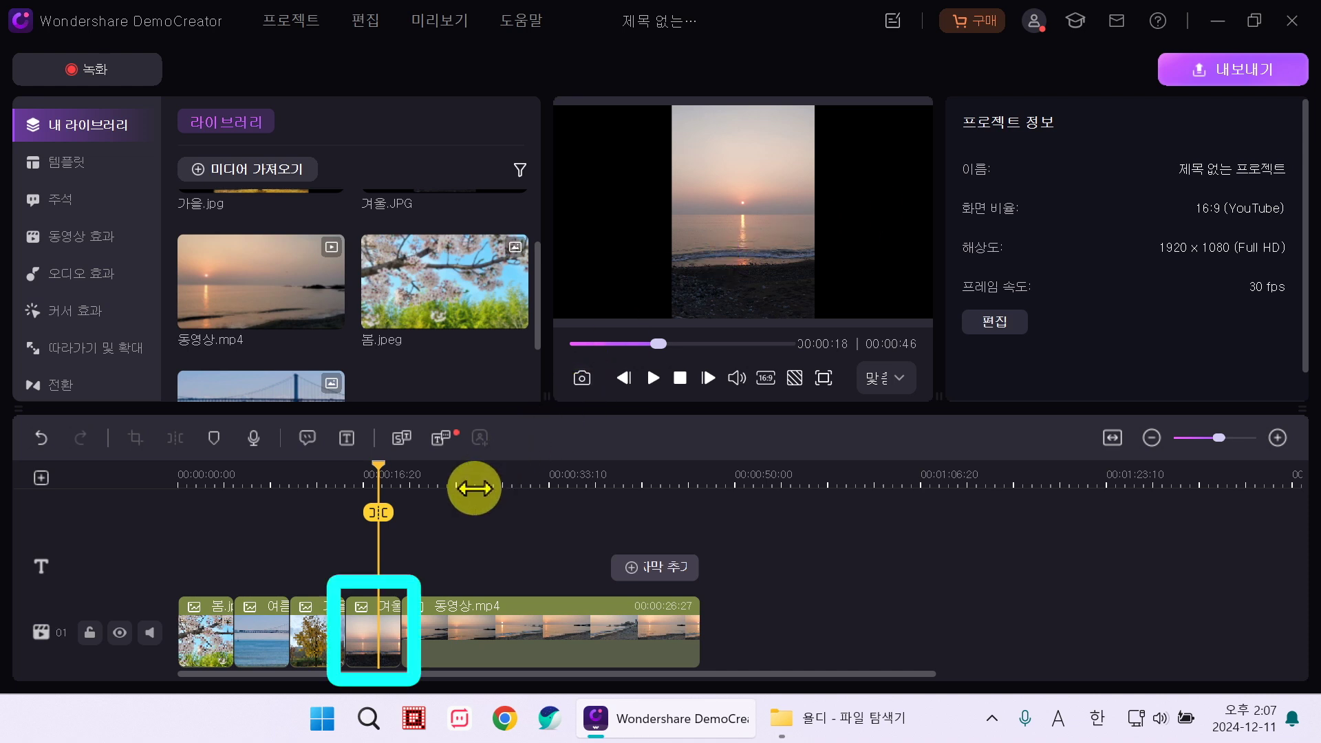
Step: Scale the 겨울 sunset photo up toward 281% with the 크기 slider in the 동영상 tab
{"action": "left_click", "coordinate": [375, 612]}
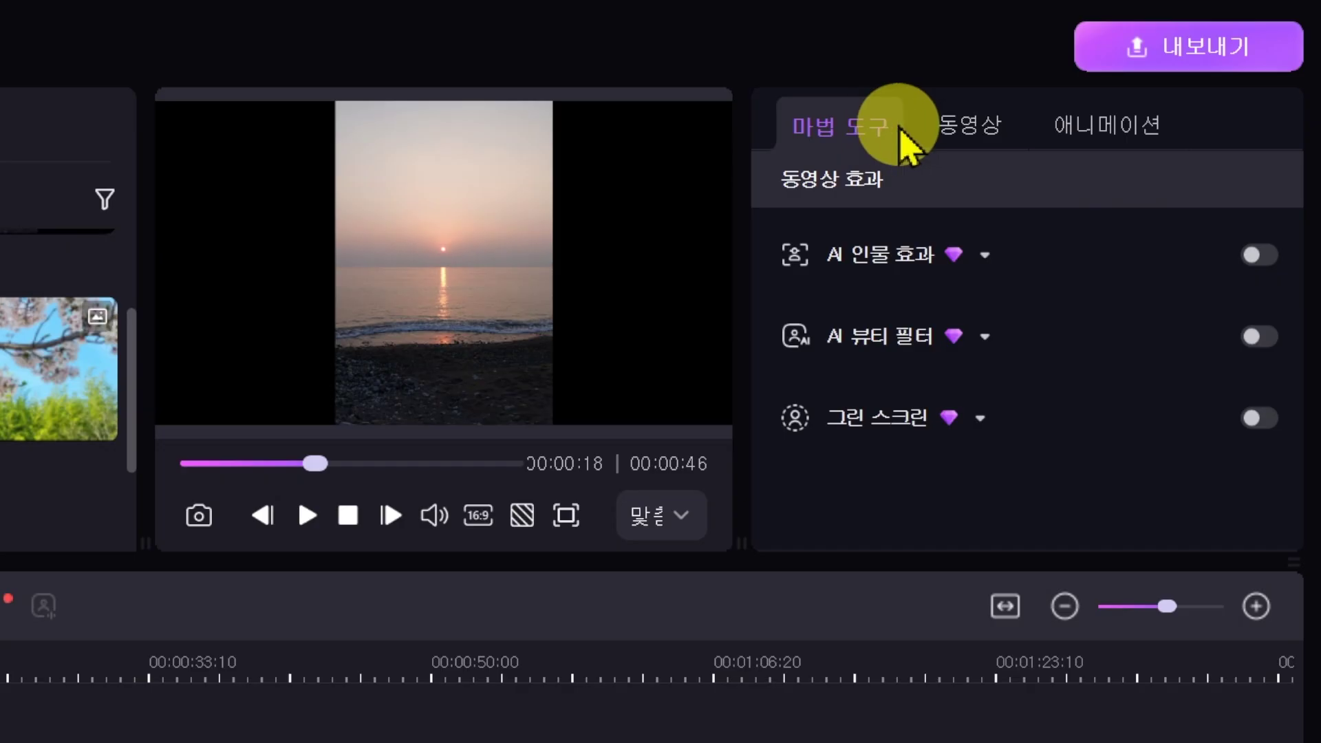
{"action": "left_click", "coordinate": [991, 125]}
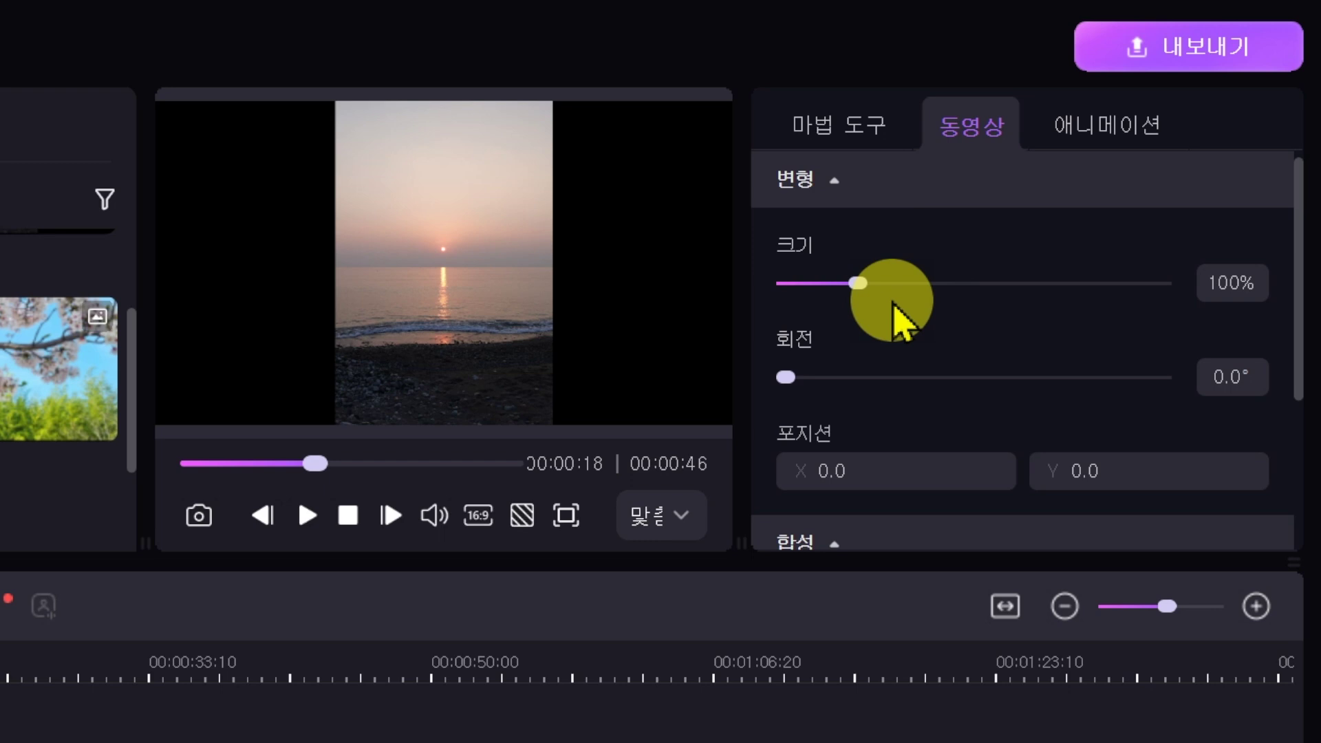
{"action": "left_click", "coordinate": [858, 283]}
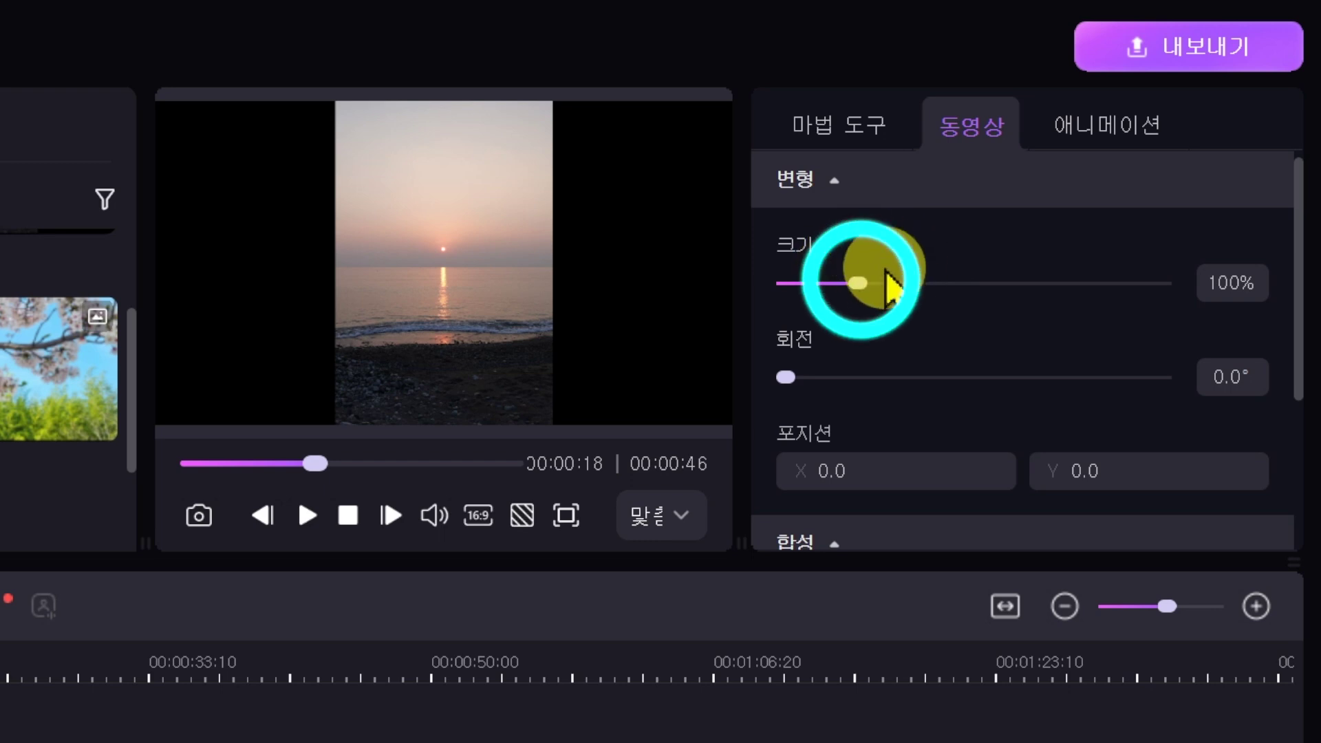
{"action": "left_click_drag", "start_coordinate": [860, 285], "coordinate": [934, 283]}
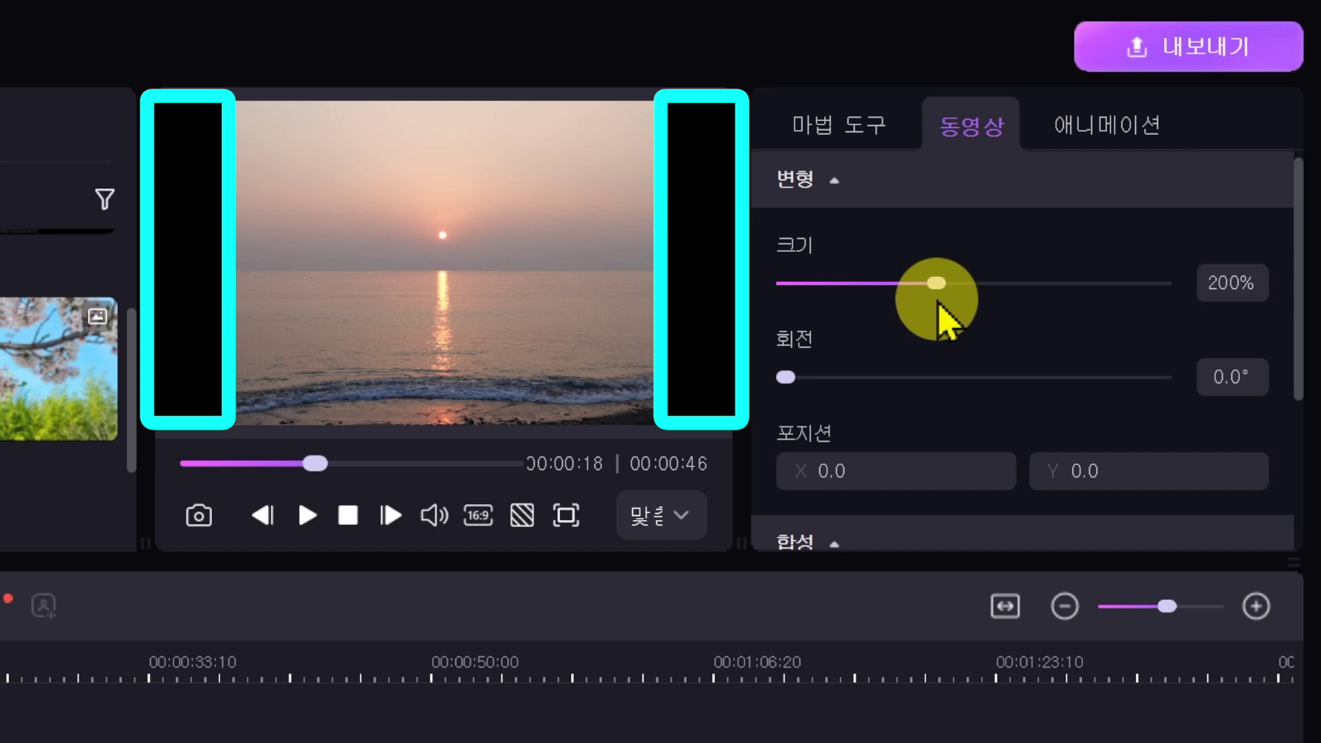
{"action": "left_click_drag", "start_coordinate": [936, 303], "coordinate": [998, 300]}
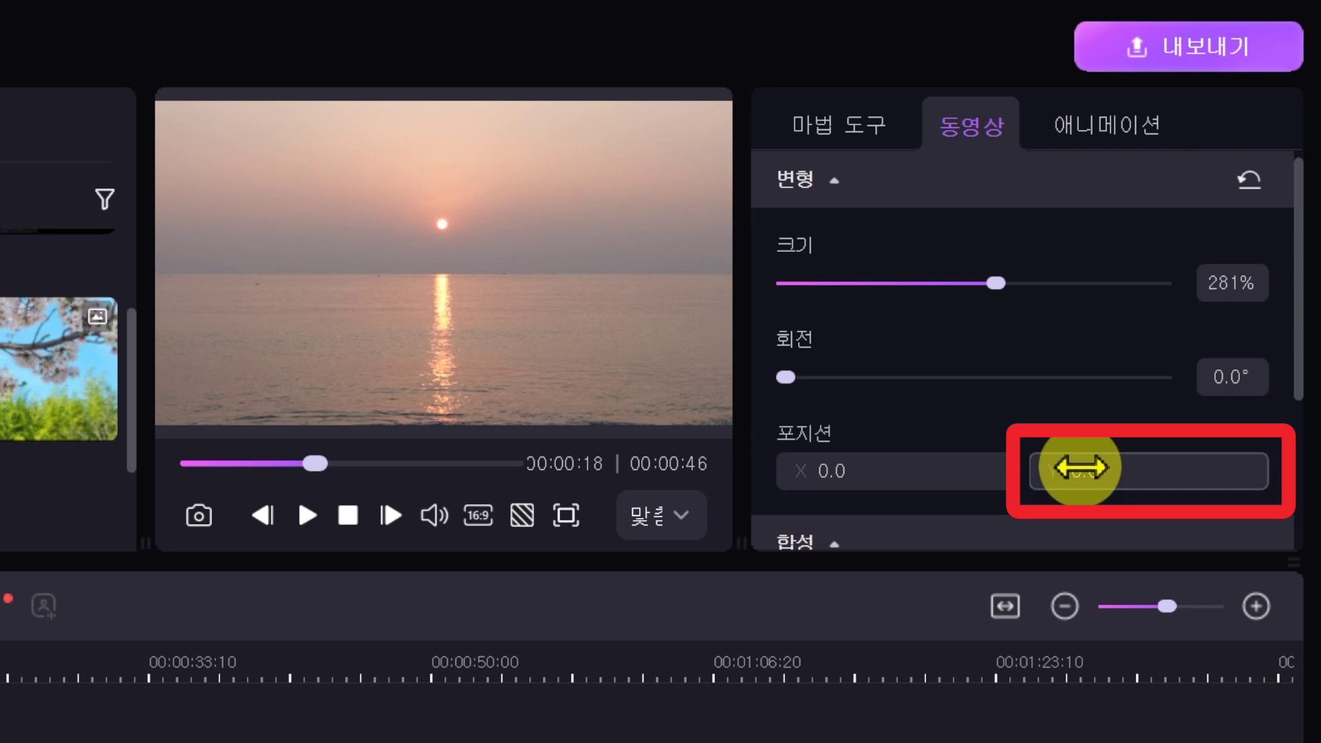
Step: Set the 겨울 photo's Y position to -352 and enlarge the 가을 photo to 188%
{"action": "left_click_drag", "start_coordinate": [1081, 468], "coordinate": [1225, 468]}
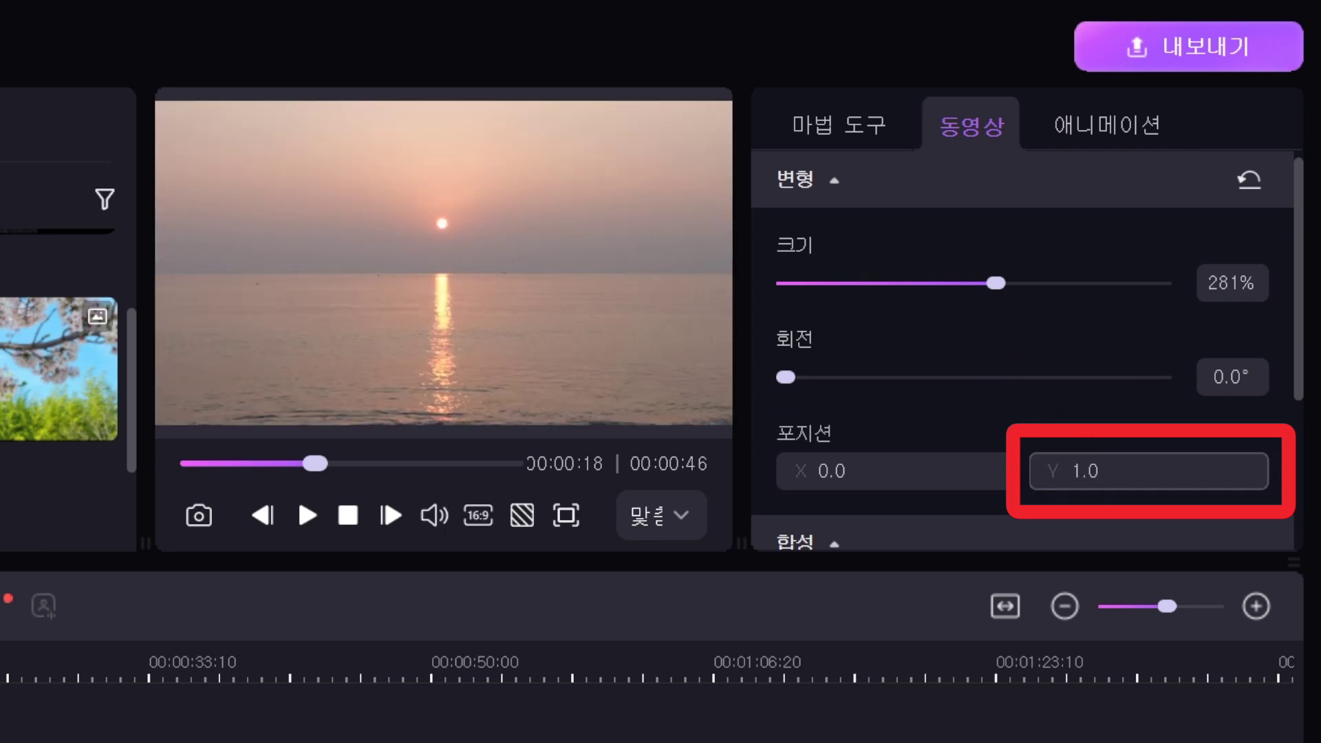
{"action": "mouse_move", "coordinate": [1083, 468]}
{"action": "left_mouse_down"}
{"action": "mouse_move", "coordinate": [1225, 468]}
{"action": "mouse_move", "coordinate": [998, 468]}
{"action": "left_mouse_up"}
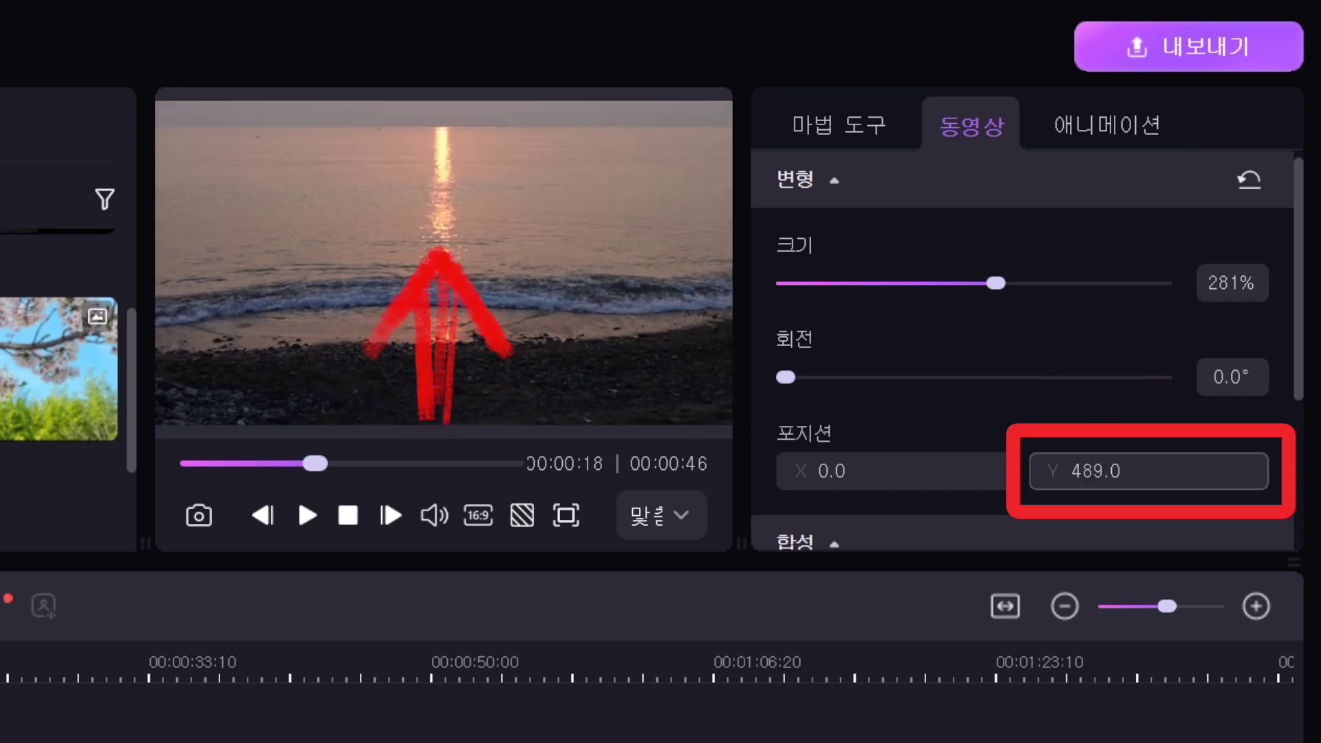
{"action": "left_click_drag", "start_coordinate": [1200, 468], "coordinate": [998, 468]}
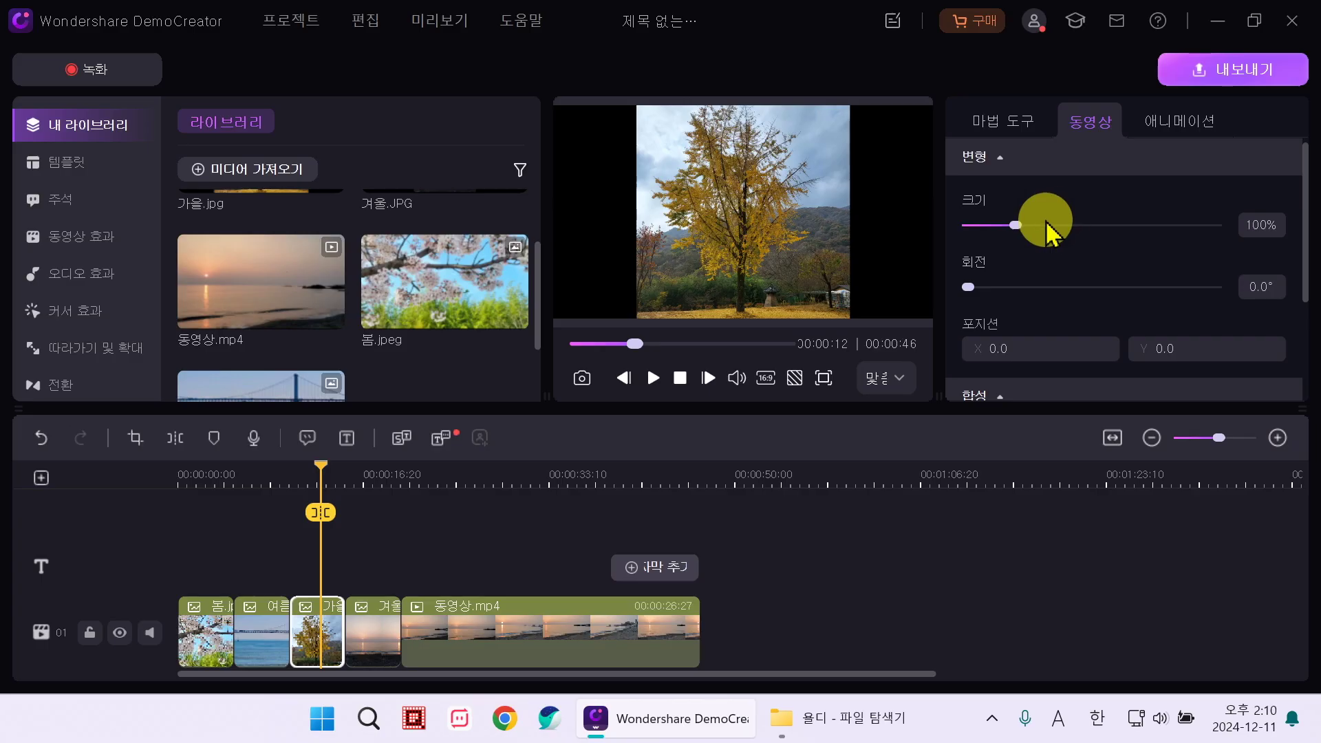
{"action": "mouse_move", "coordinate": [1047, 216]}
{"action": "left_mouse_down"}
{"action": "mouse_move", "coordinate": [1015, 227]}
{"action": "mouse_move", "coordinate": [1059, 225]}
{"action": "left_mouse_up"}
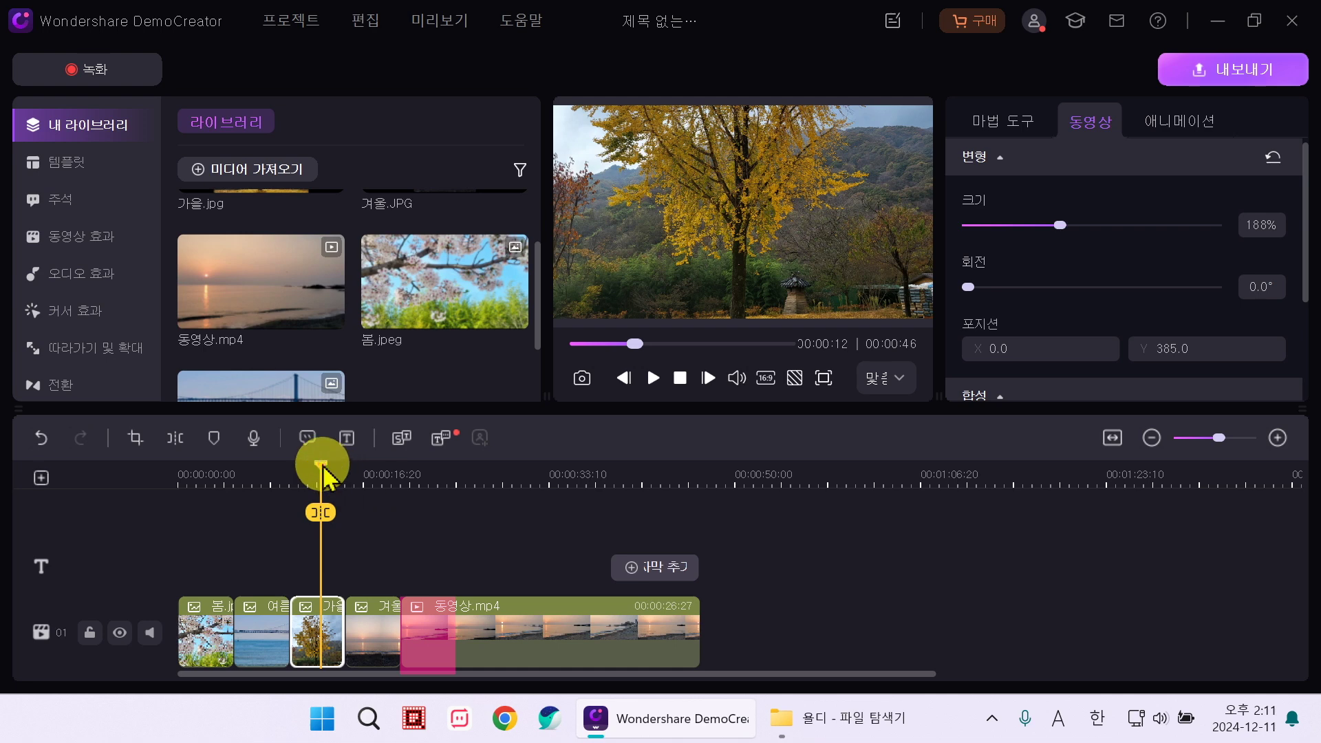
{"action": "left_click_drag", "start_coordinate": [321, 463], "coordinate": [454, 465]}
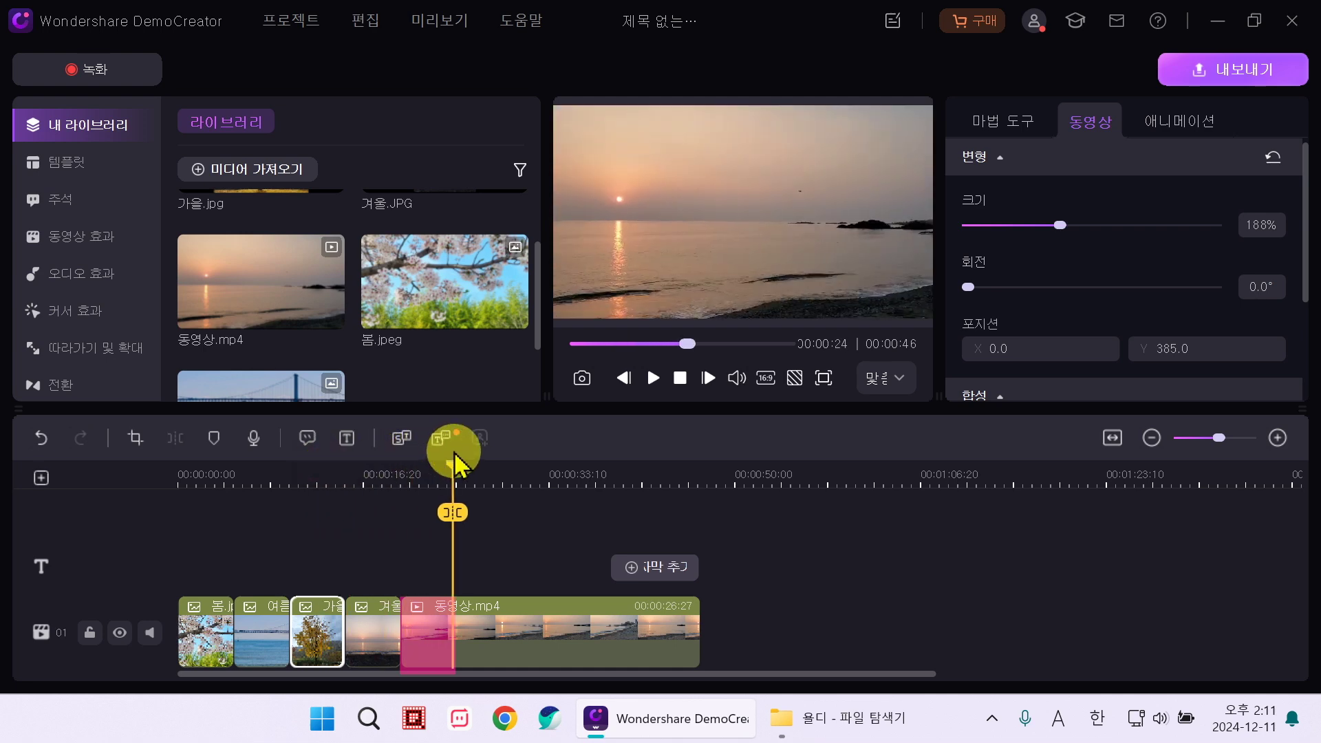
{"action": "left_click", "coordinate": [653, 378]}
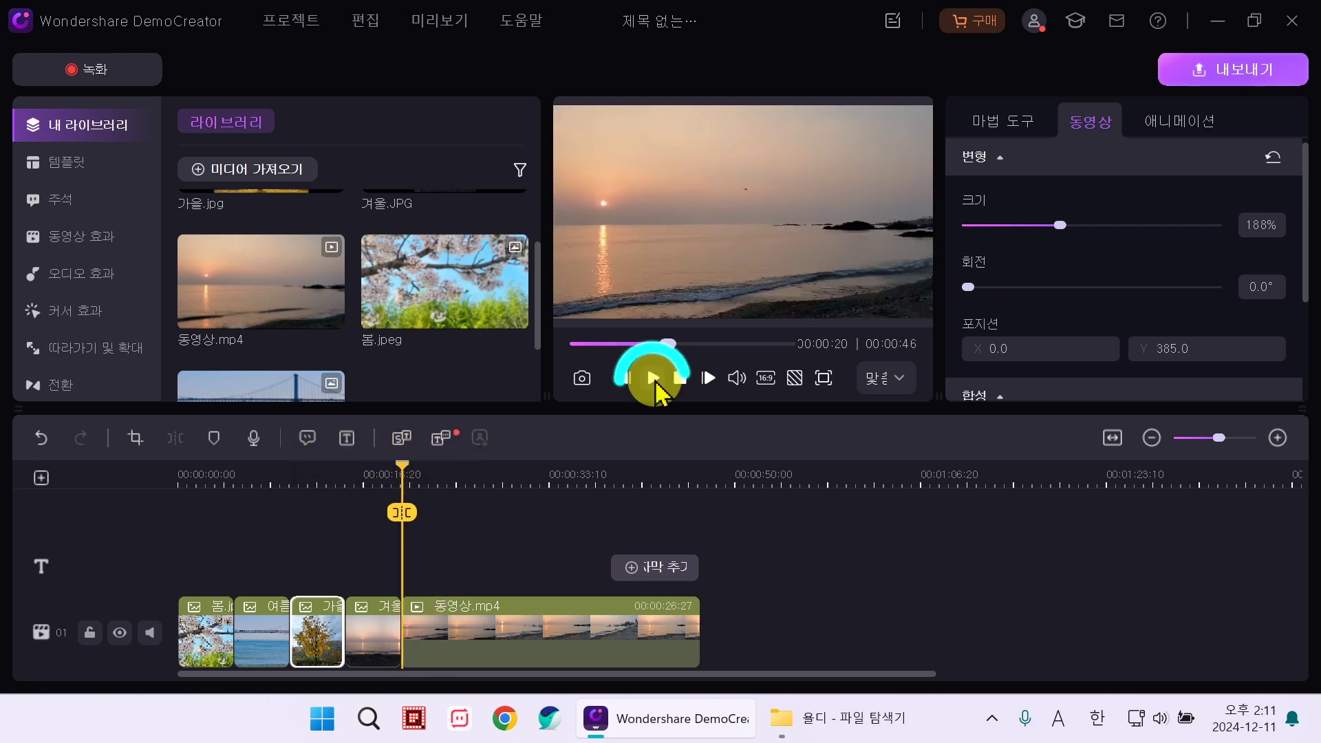
{"action": "left_click", "coordinate": [654, 378]}
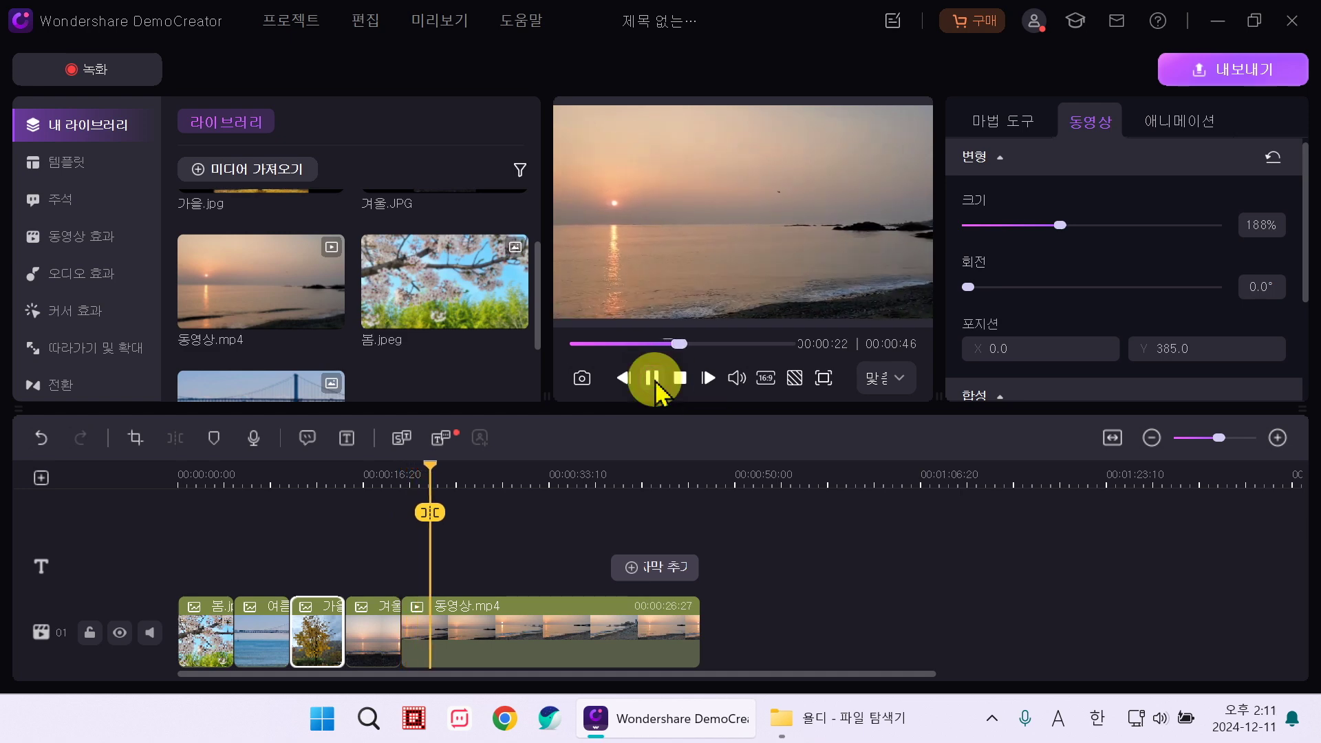
{"action": "left_click", "coordinate": [653, 378]}
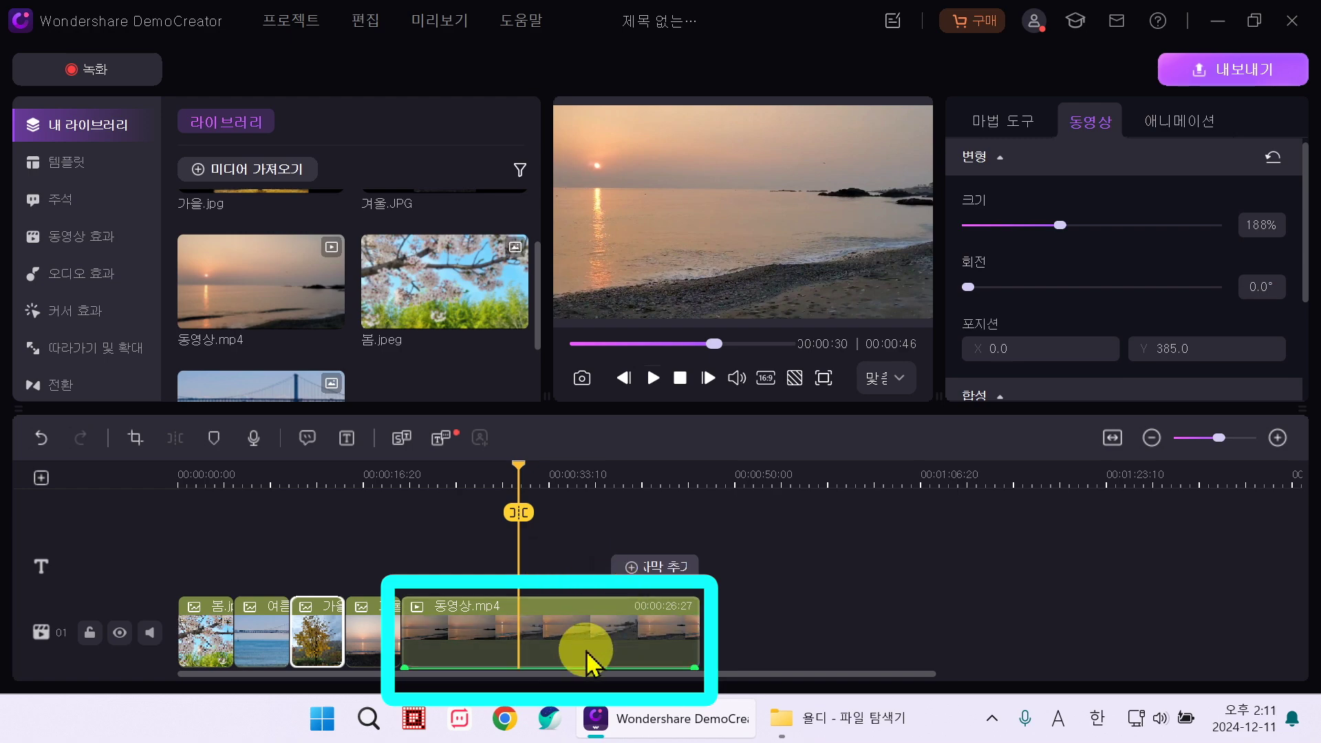
Step: Split 동영상.mp4 at the playhead and delete its first part
{"action": "left_click", "coordinate": [587, 652]}
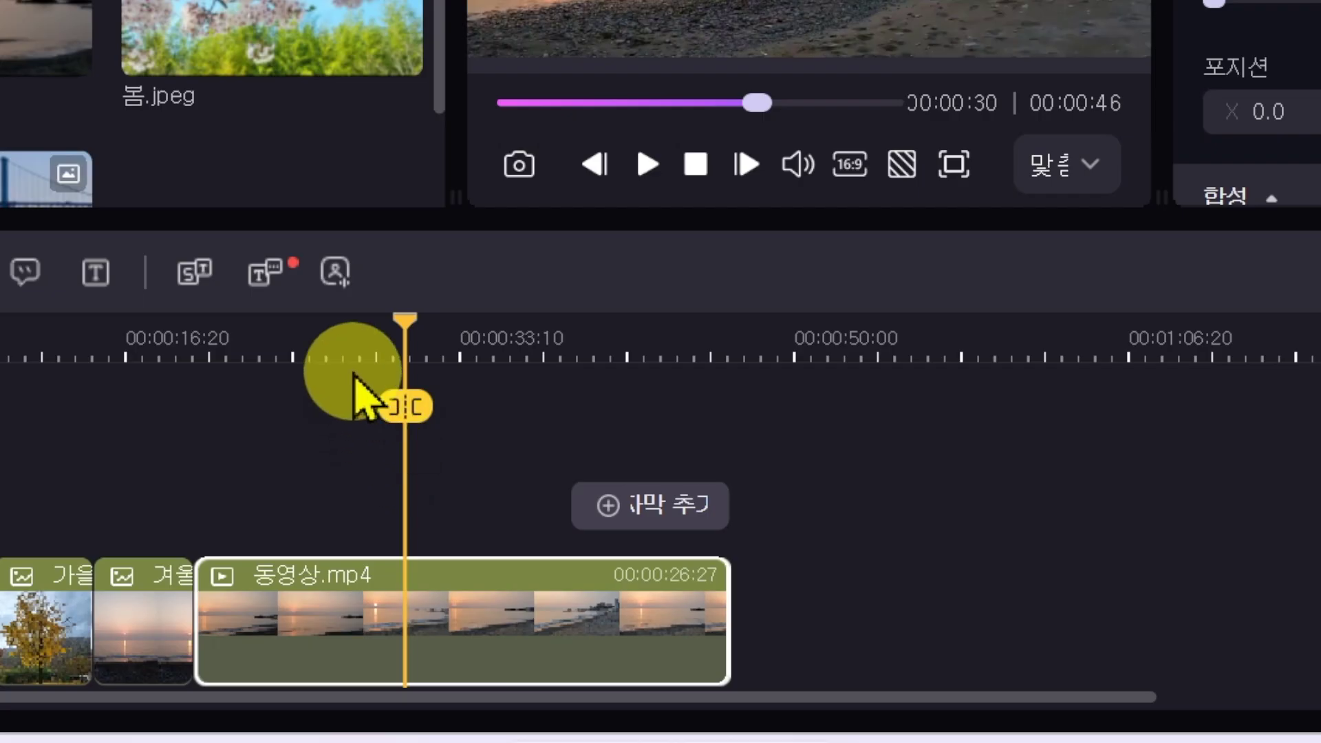
{"action": "left_click", "coordinate": [414, 417]}
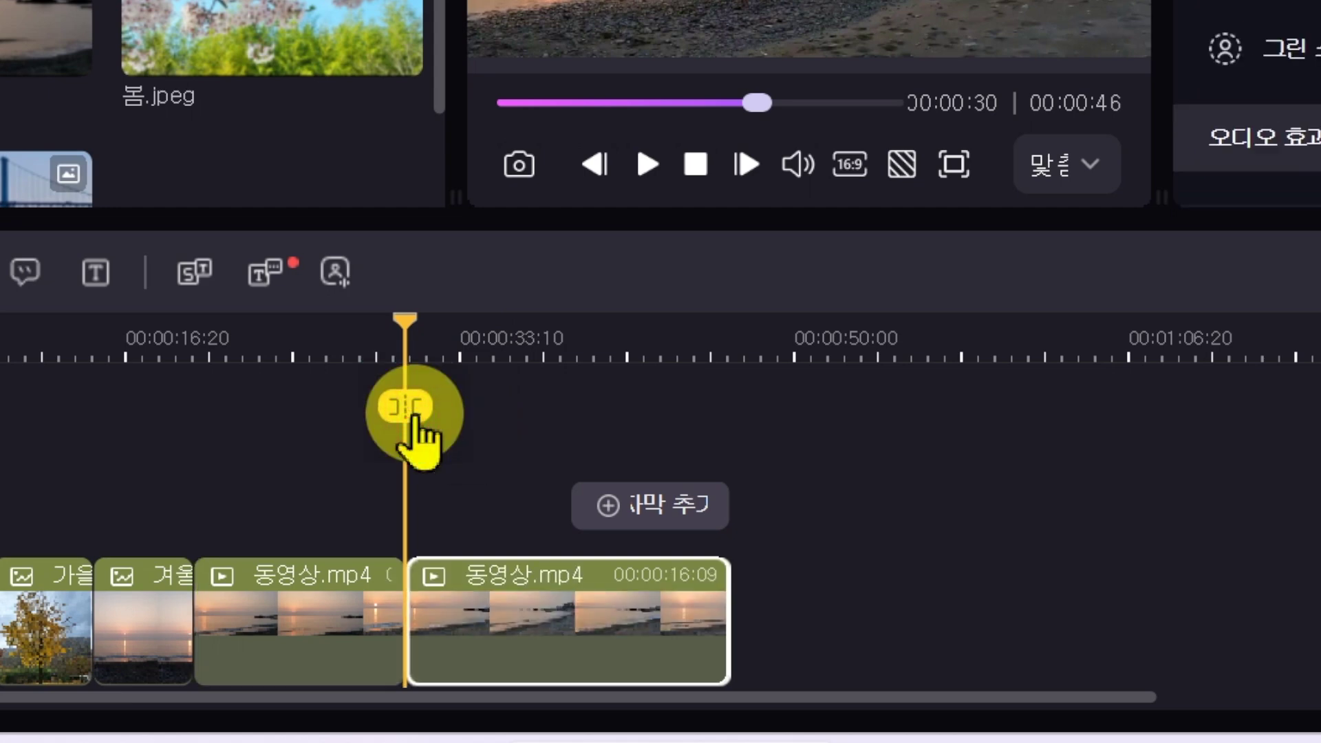
{"action": "left_click", "coordinate": [345, 632]}
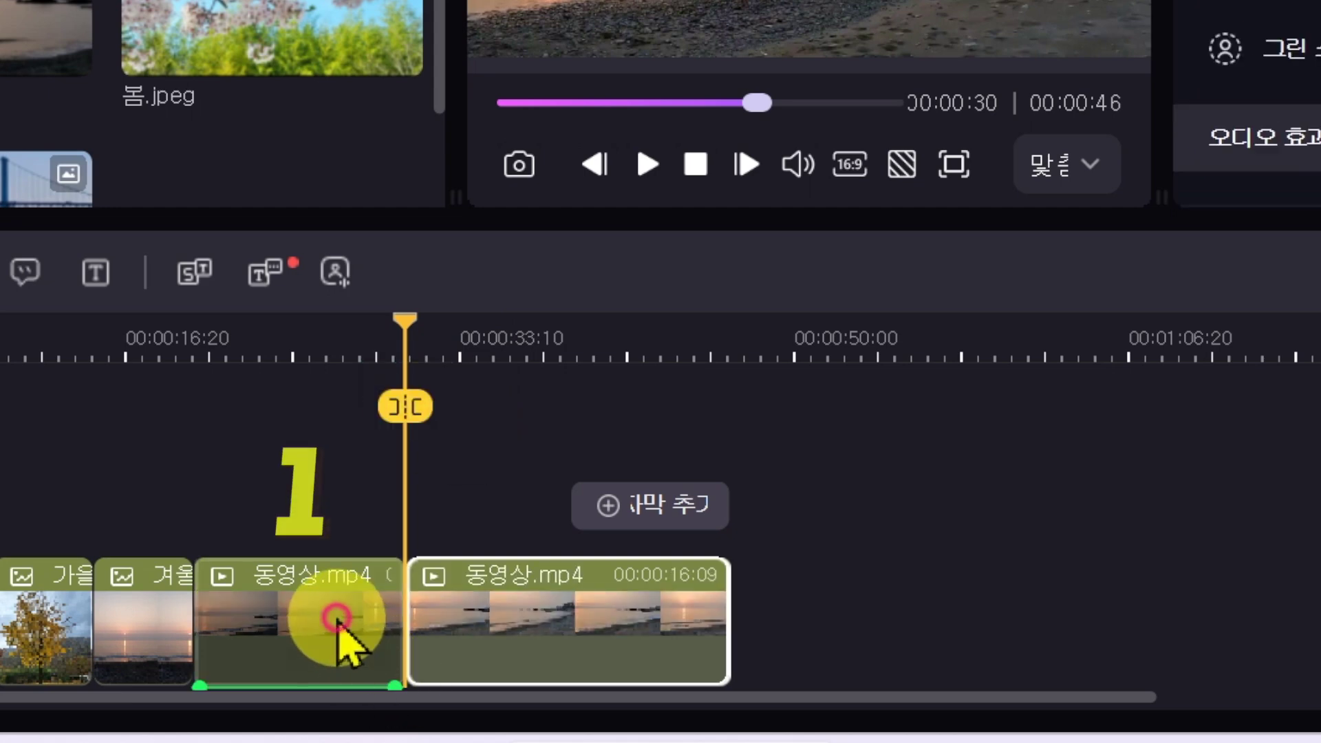
{"action": "left_click", "coordinate": [510, 612]}
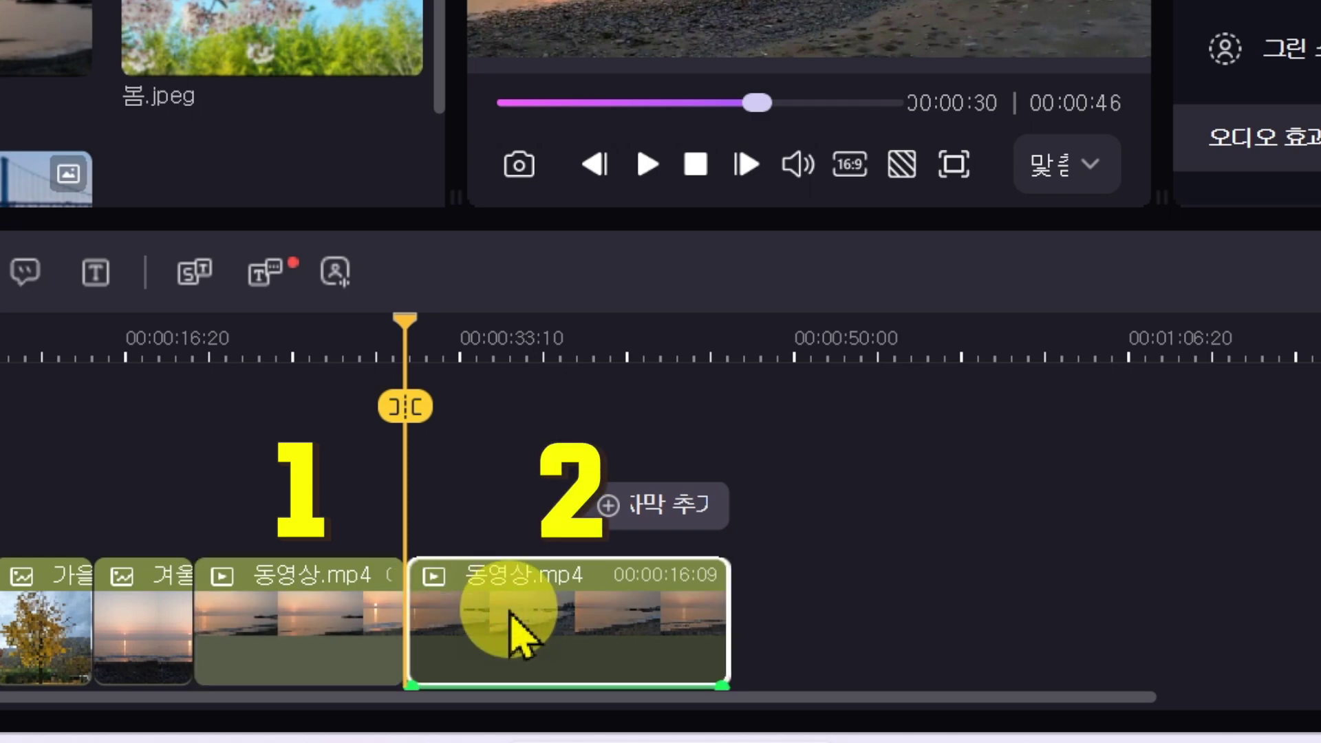
{"action": "left_click", "coordinate": [370, 628]}
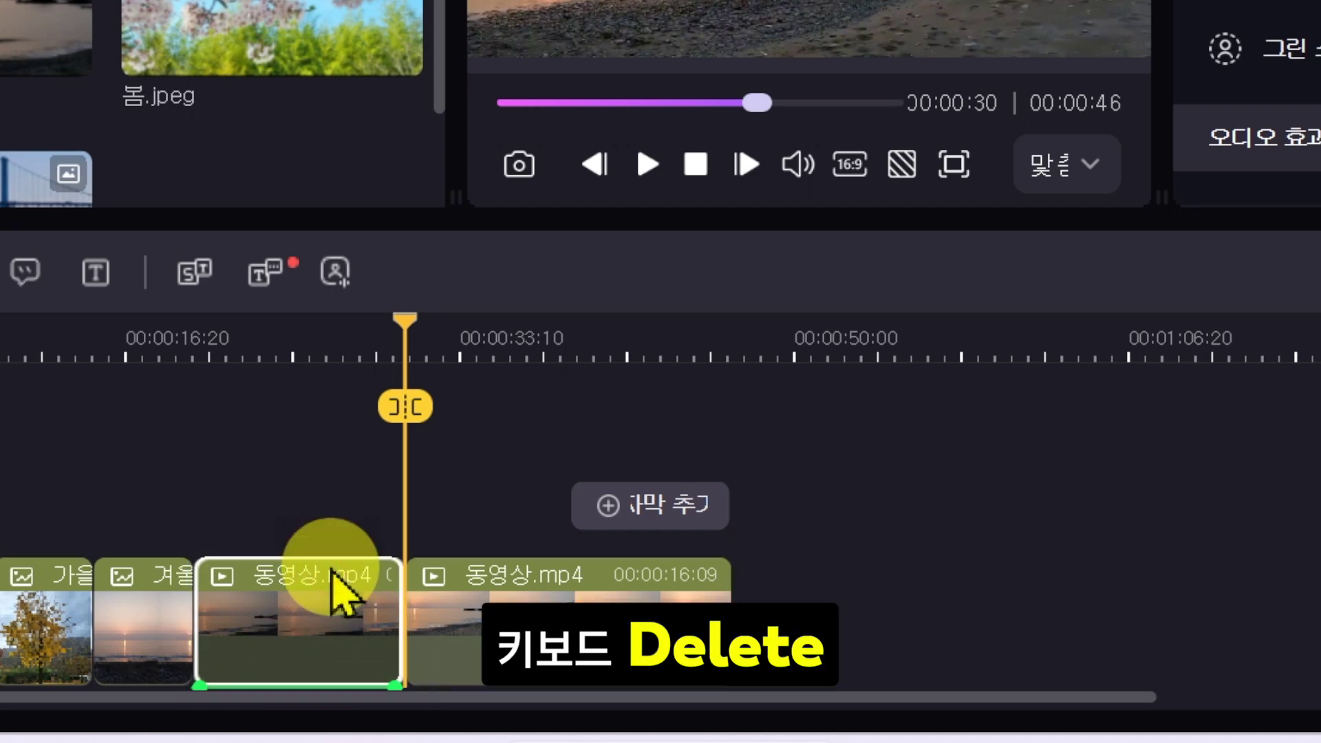
{"action": "key", "text": "Delete"}
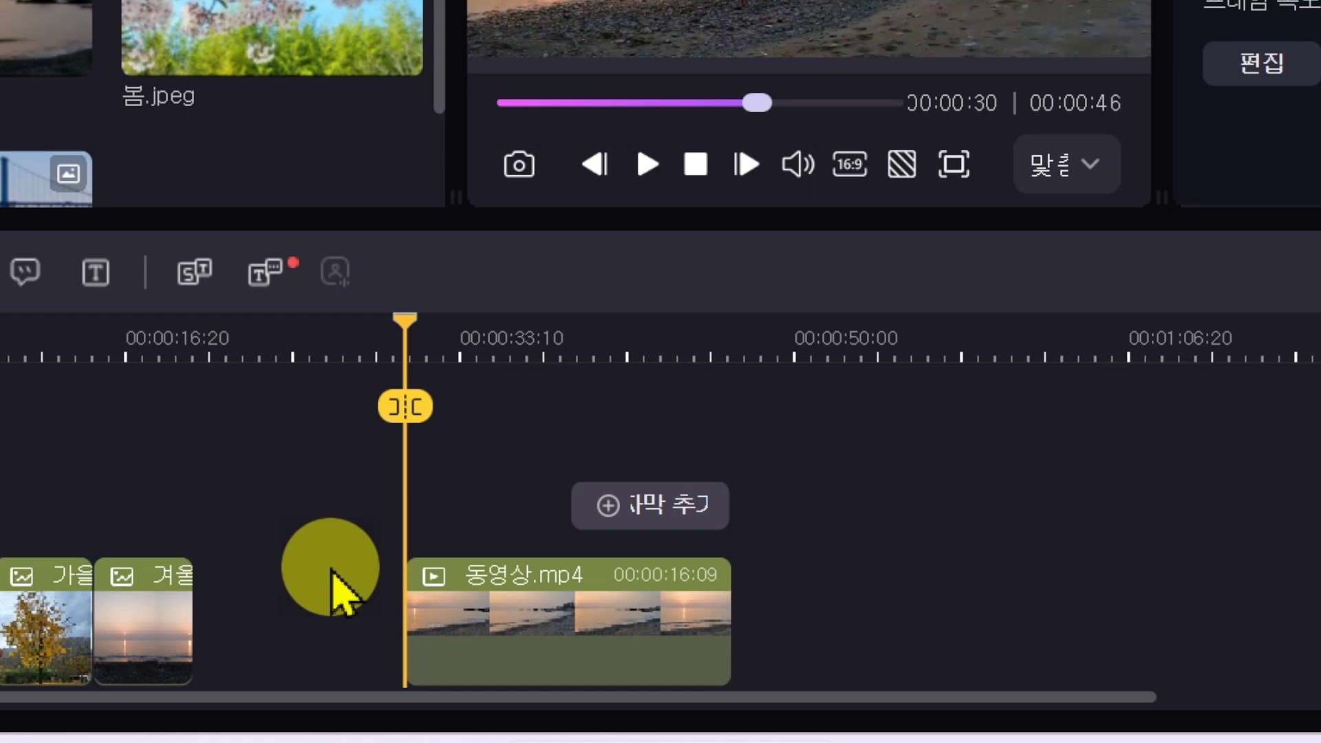
Step: Slide the remaining 동영상.mp4 clip left so it directly follows 겨울
{"action": "left_click", "coordinate": [583, 649]}
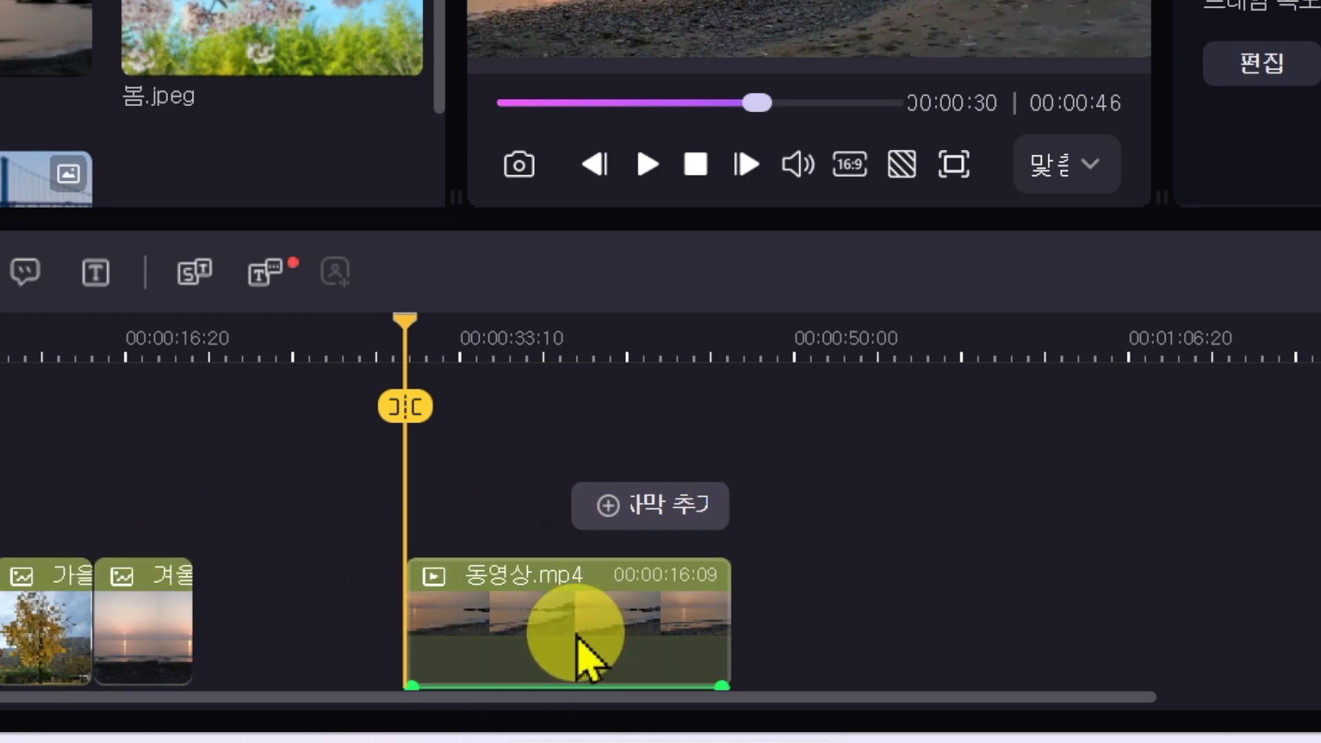
{"action": "left_click", "coordinate": [296, 678]}
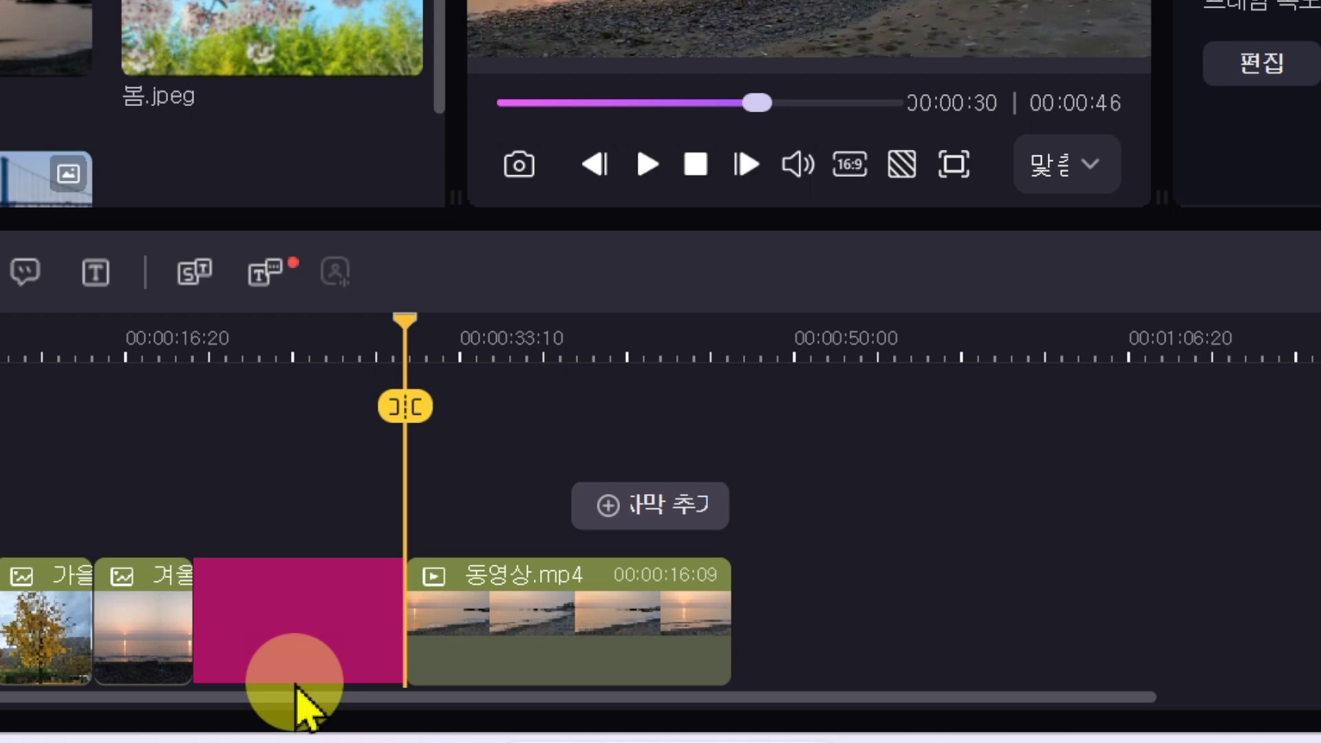
{"action": "left_click", "coordinate": [529, 624]}
{"action": "left_click", "coordinate": [613, 616]}
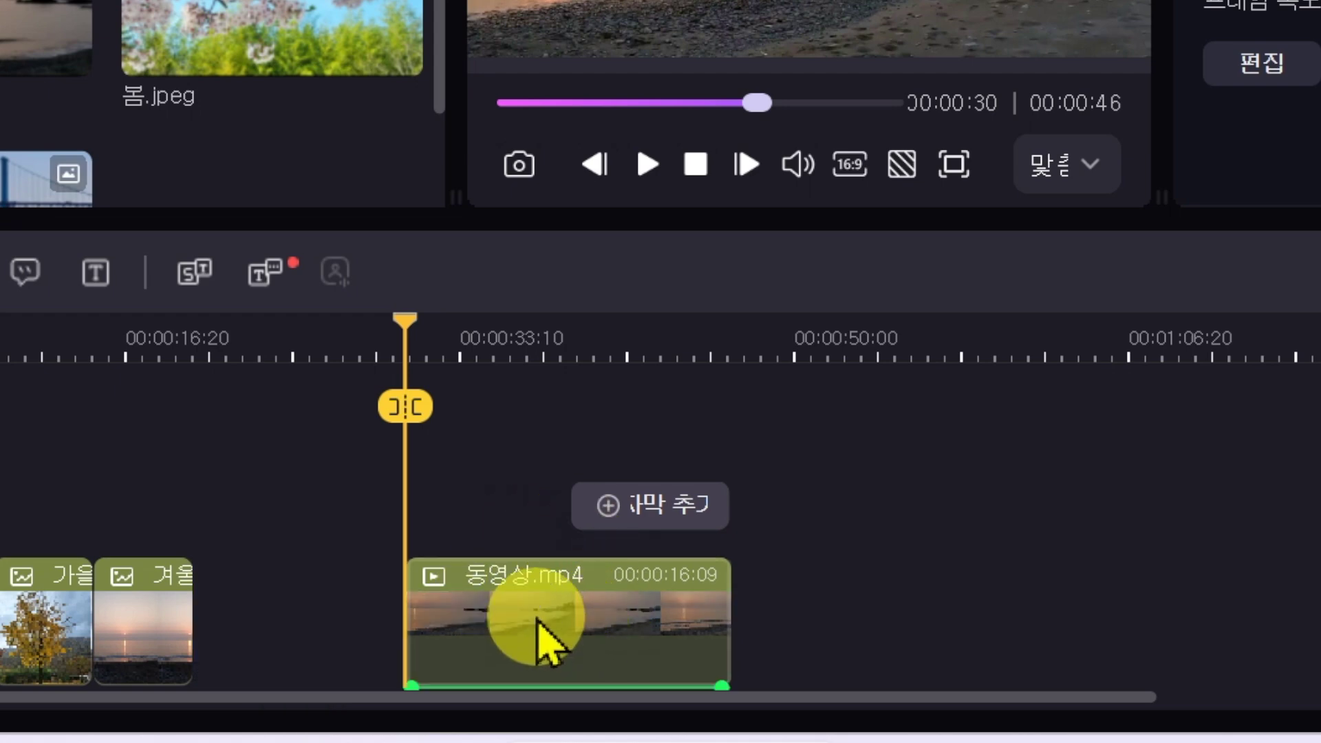
{"action": "left_click_drag", "start_coordinate": [525, 613], "coordinate": [325, 608]}
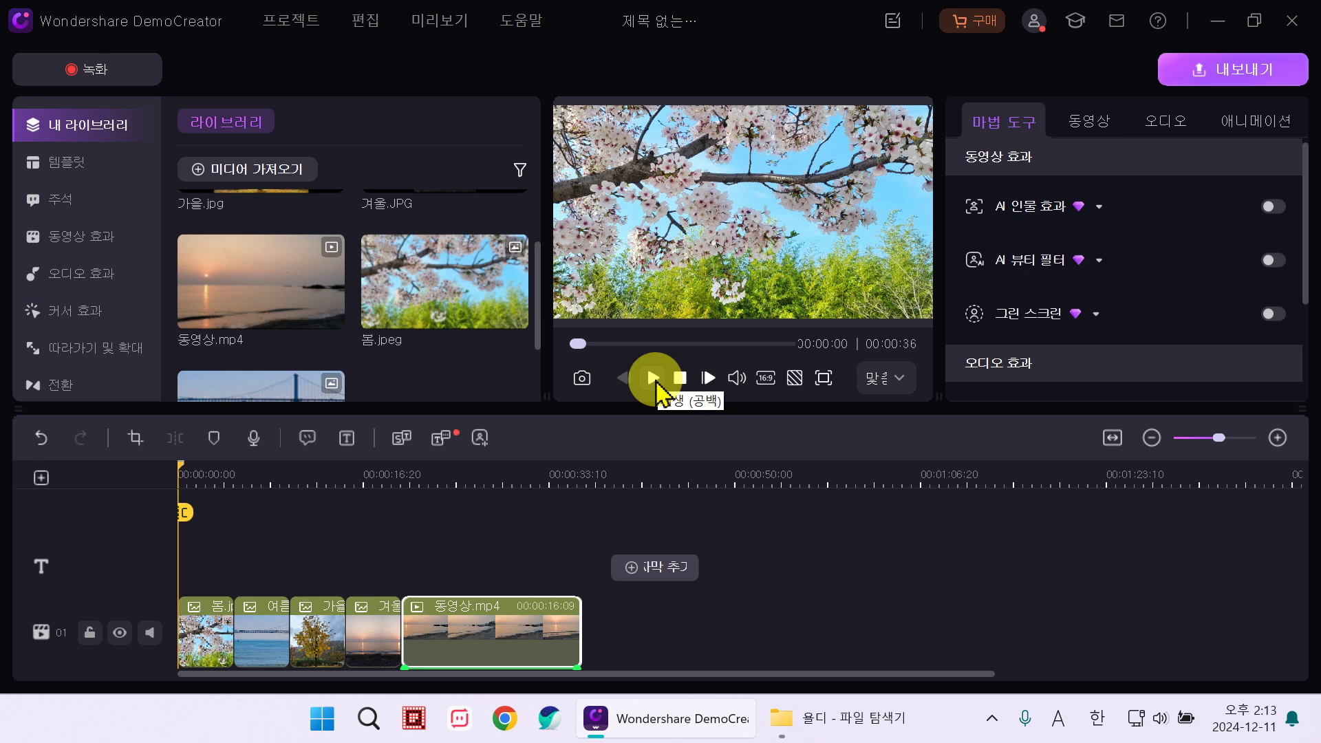
{"action": "left_click", "coordinate": [657, 385]}
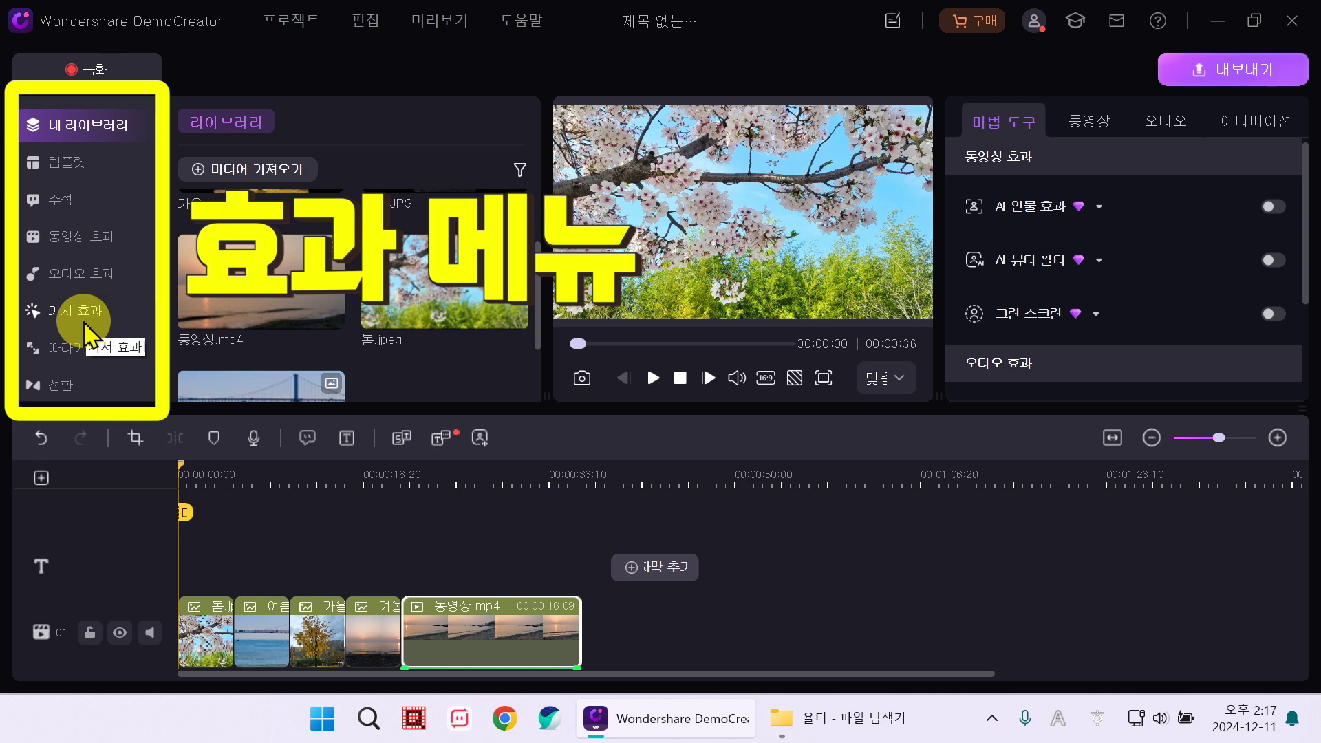
{"action": "scroll", "coordinate": [138, 303], "scroll_direction": "down", "scroll_amount": 3}
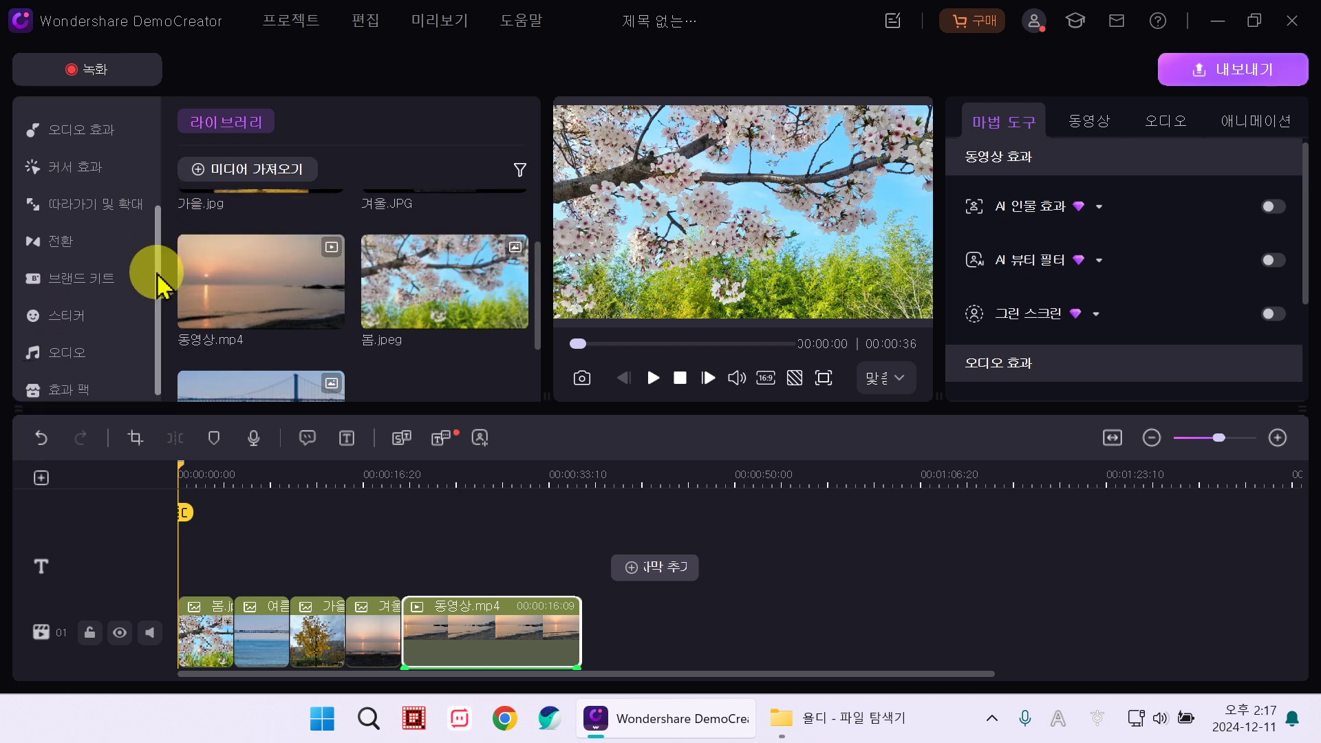
Step: From the Transitions panel, place 빛나는 크리스마스 전환 03 at the 봄/여름 clip junction
{"action": "left_click", "coordinate": [110, 251]}
{"action": "scroll", "coordinate": [534, 221], "scroll_direction": "down", "scroll_amount": 5}
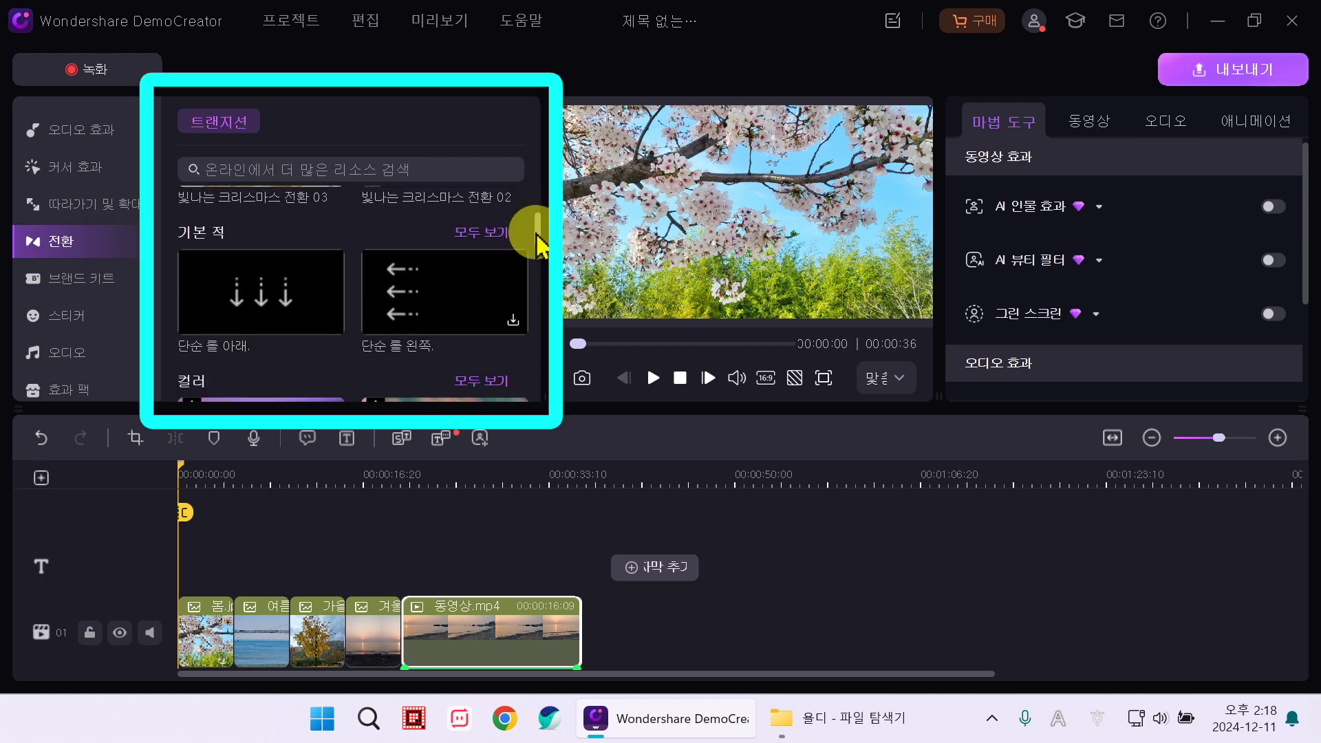
{"action": "left_click_drag", "start_coordinate": [536, 260], "coordinate": [541, 365]}
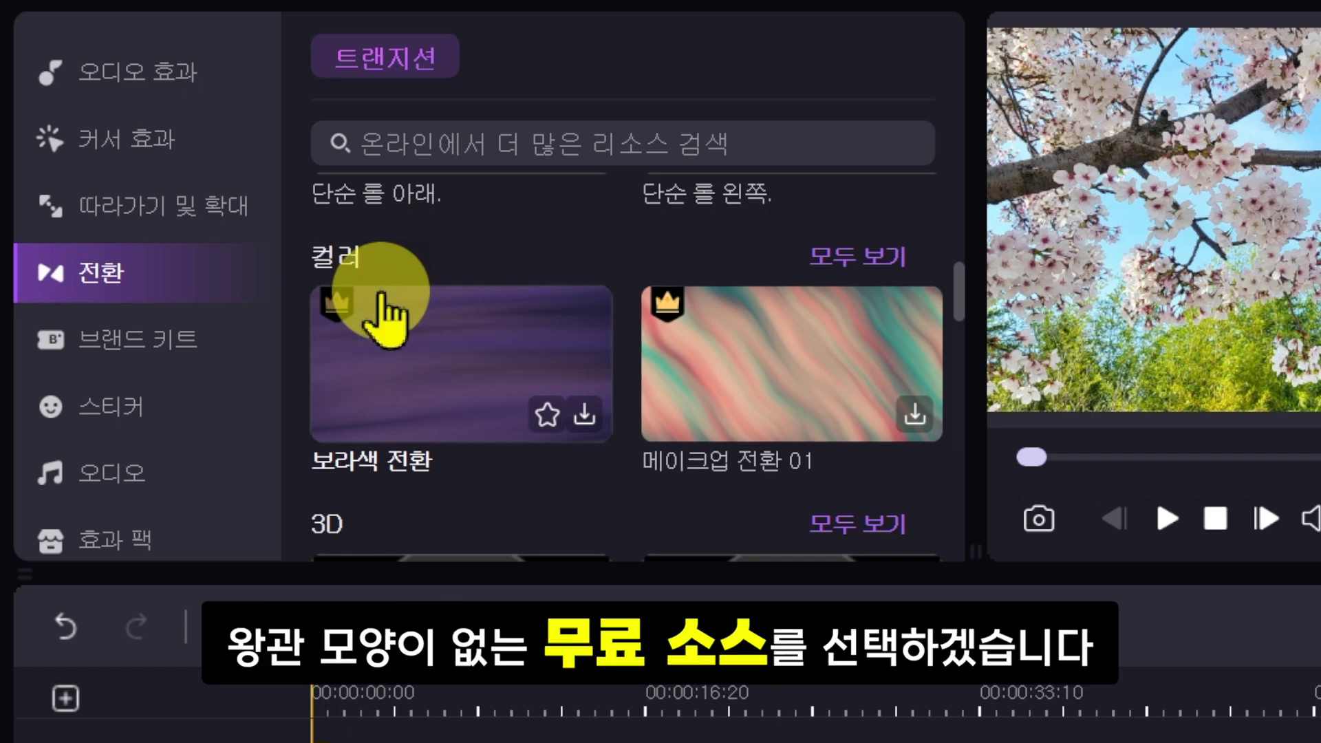
{"action": "scroll", "coordinate": [380, 303], "scroll_direction": "up", "scroll_amount": 5}
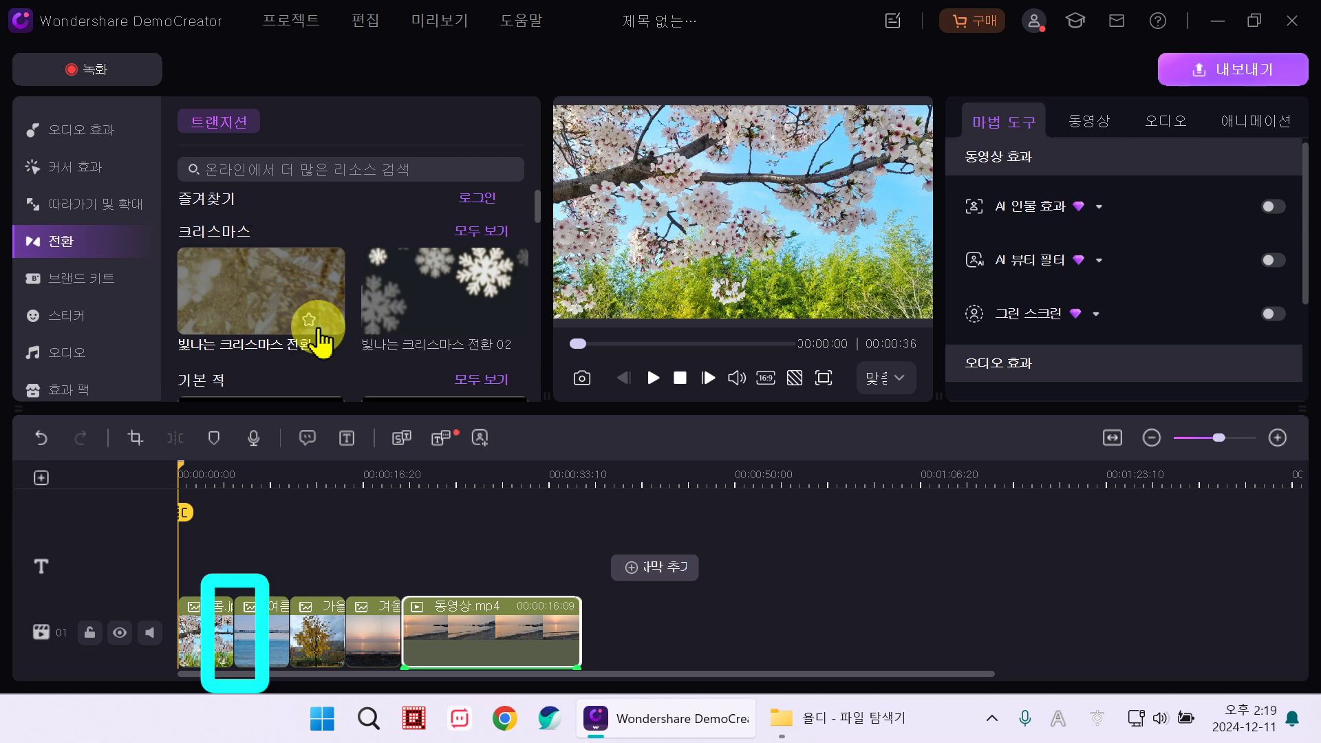
{"action": "left_click_drag", "start_coordinate": [321, 338], "coordinate": [233, 632]}
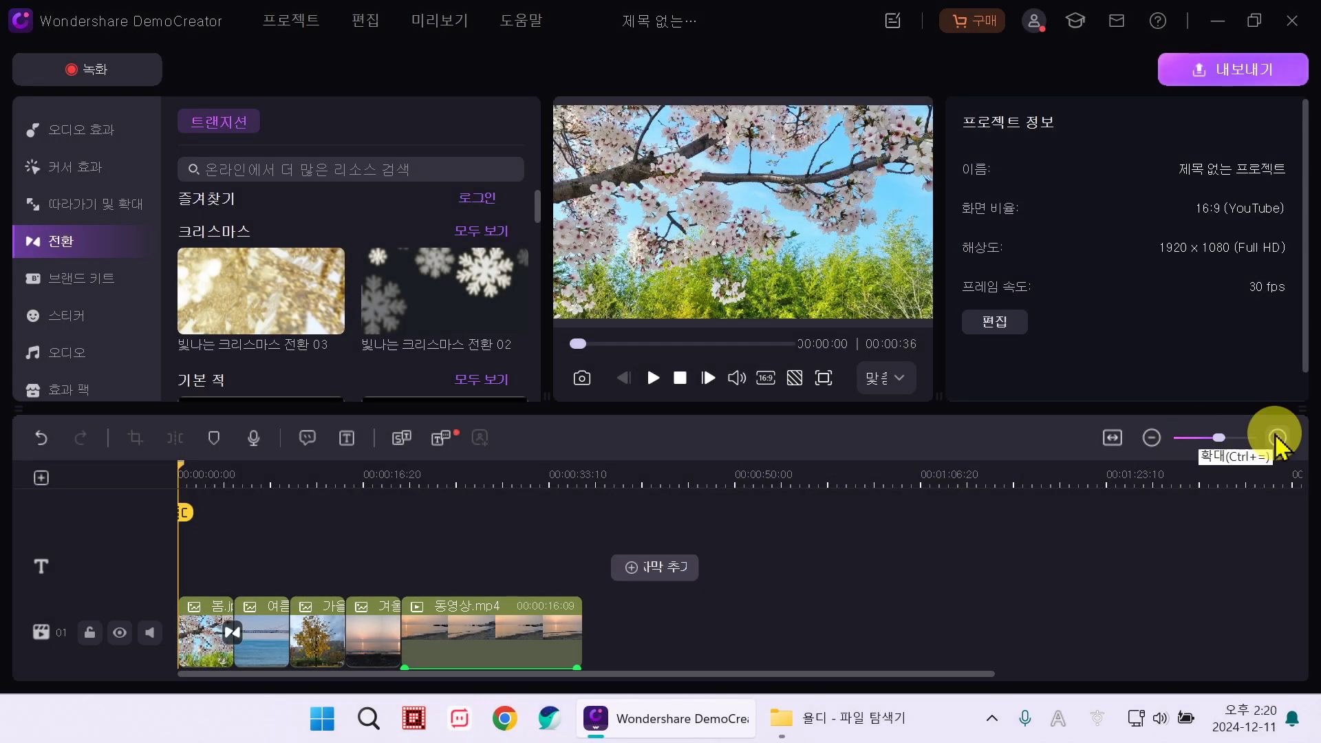
Step: Zoom the timeline in and out, then fit the whole video to the timeline width
{"action": "left_click", "coordinate": [1277, 439]}
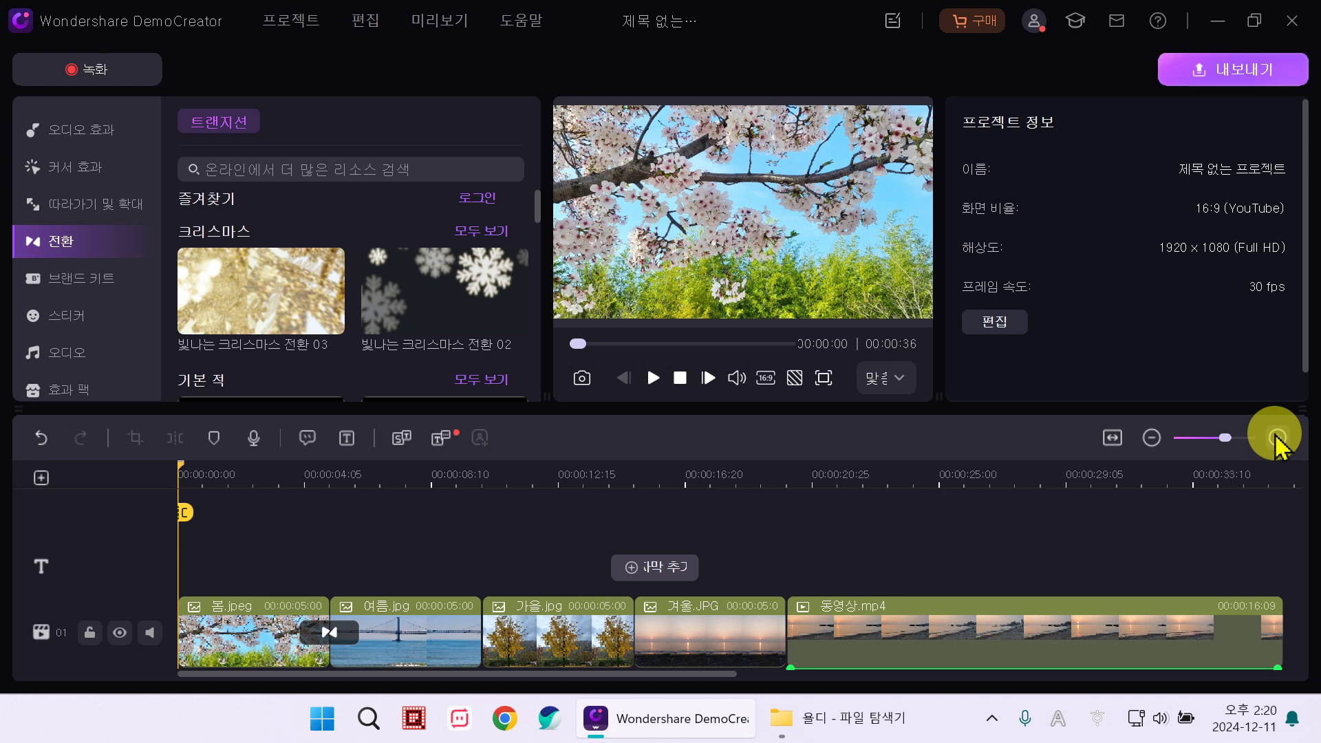
{"action": "left_click", "coordinate": [1152, 439]}
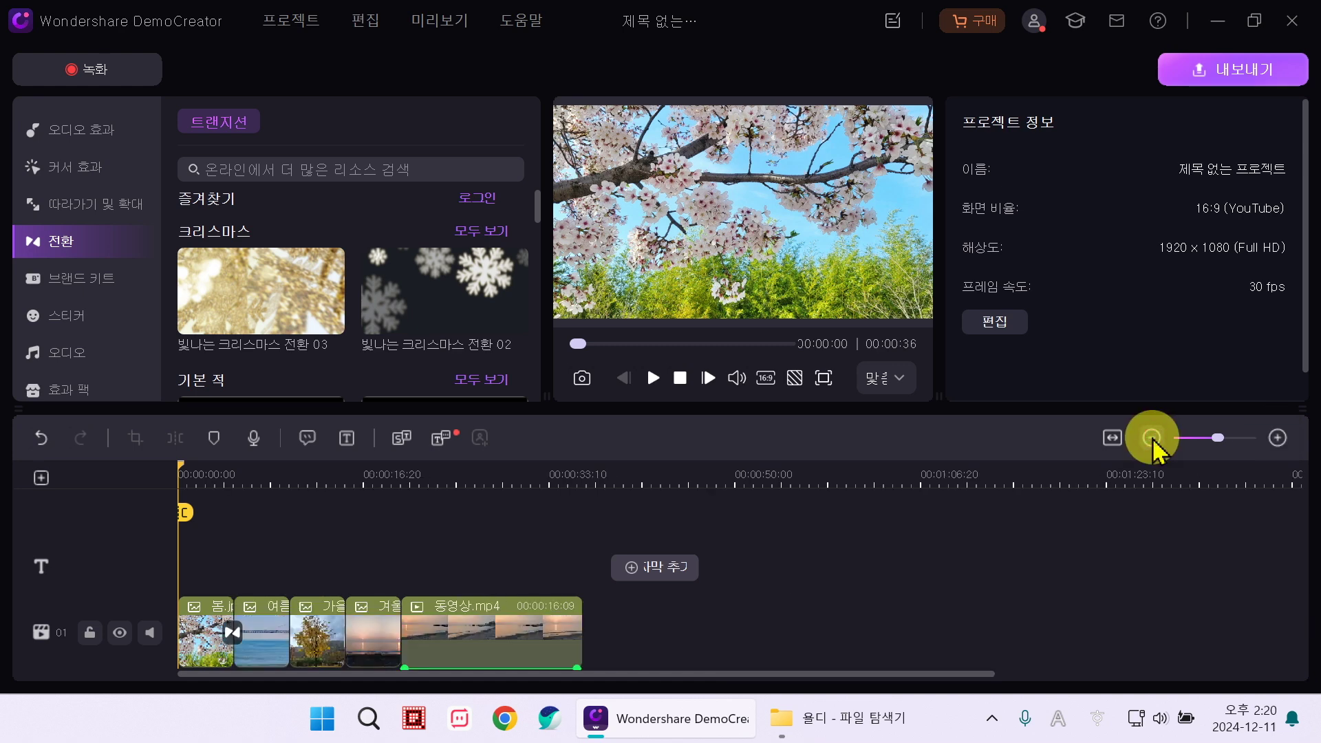
{"action": "left_click", "coordinate": [1277, 438]}
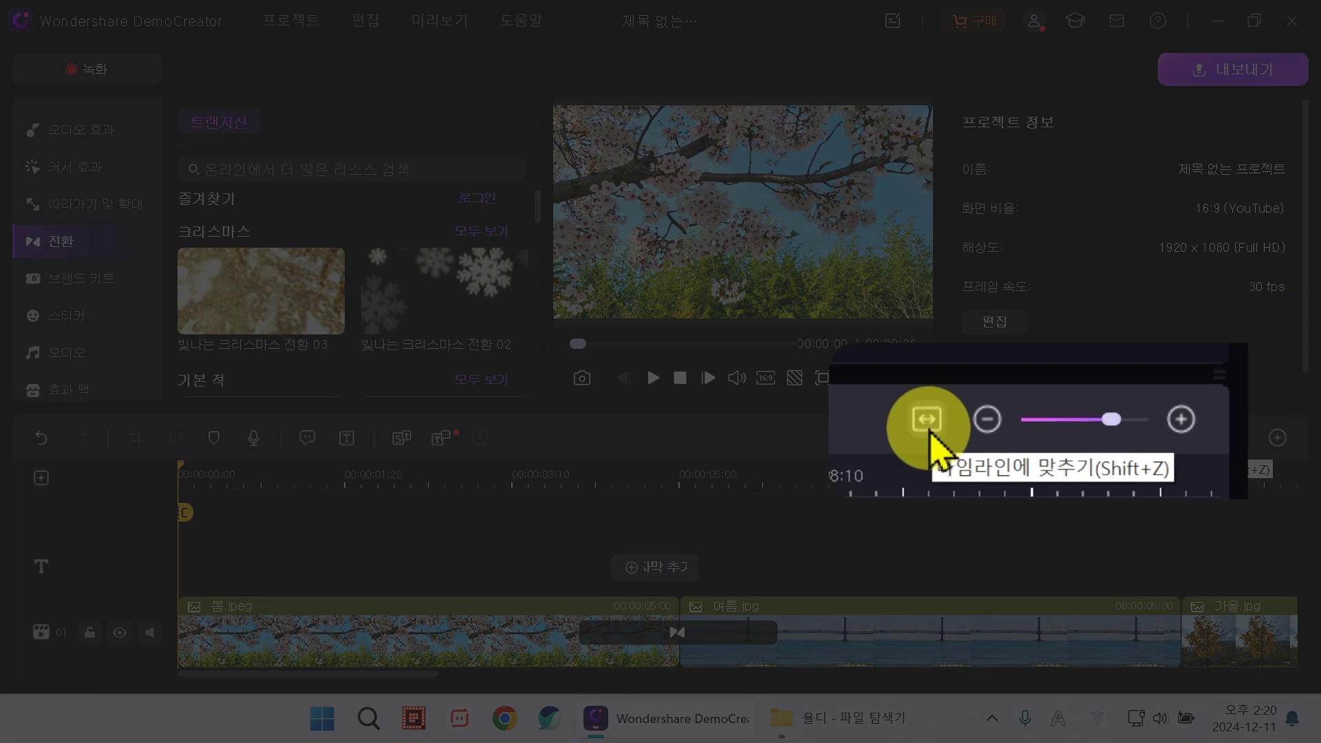
{"action": "left_click", "coordinate": [1113, 438]}
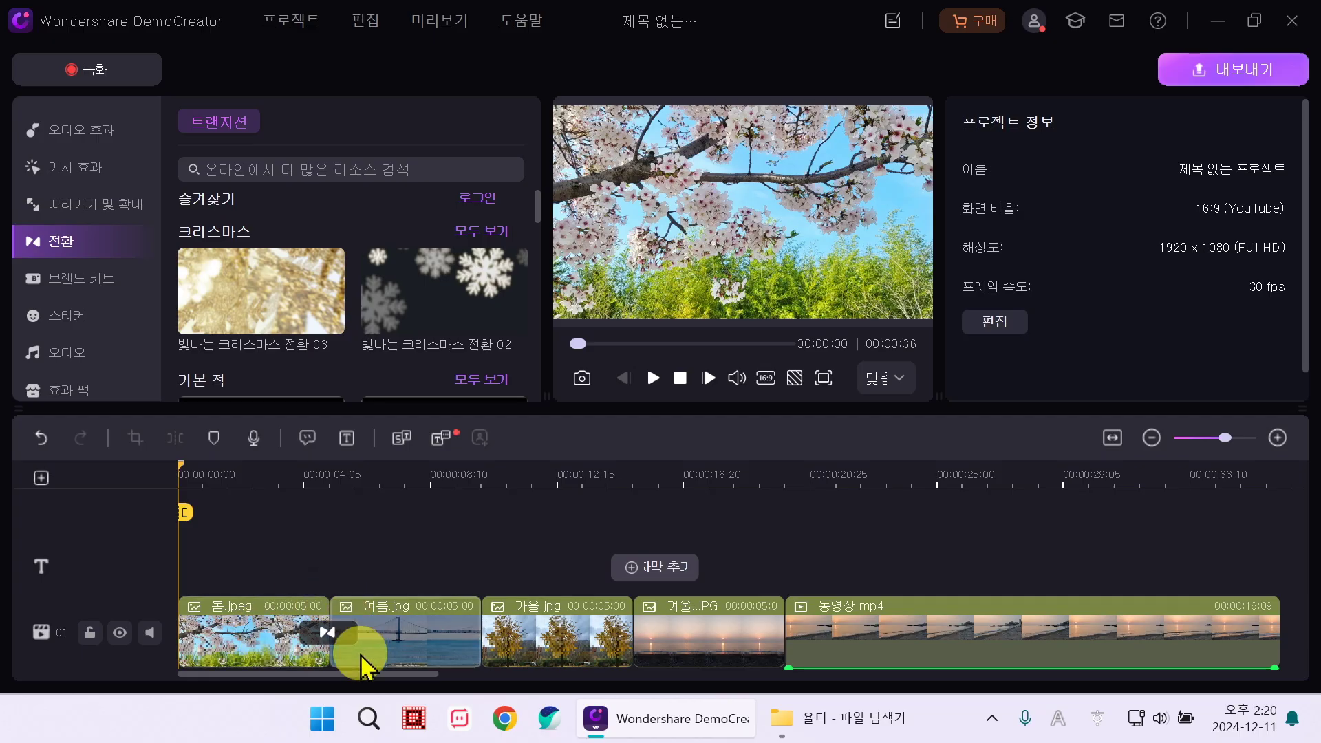
Step: Preview the video, then drop the snowflake 빛나는 크리스마스 전환 02 at the 여름/가을 junction
{"action": "left_click", "coordinate": [652, 378]}
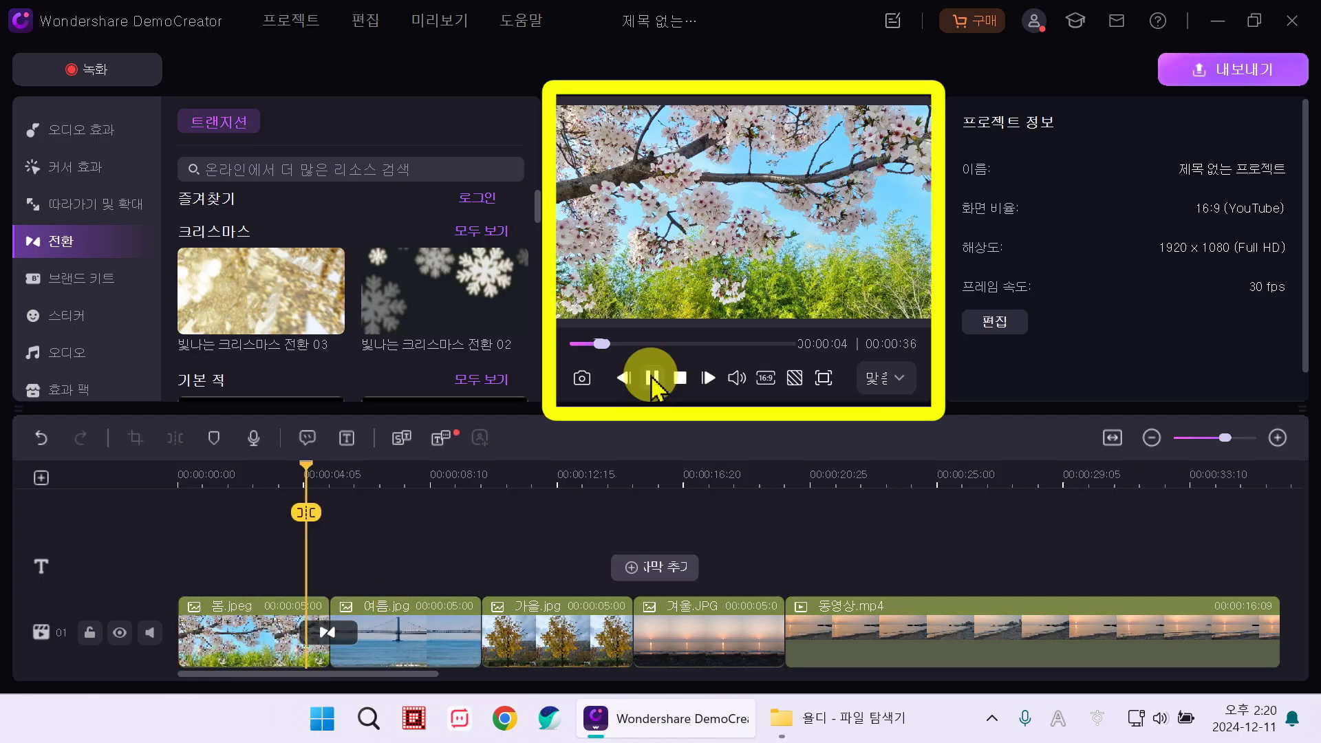
{"action": "left_click", "coordinate": [651, 378]}
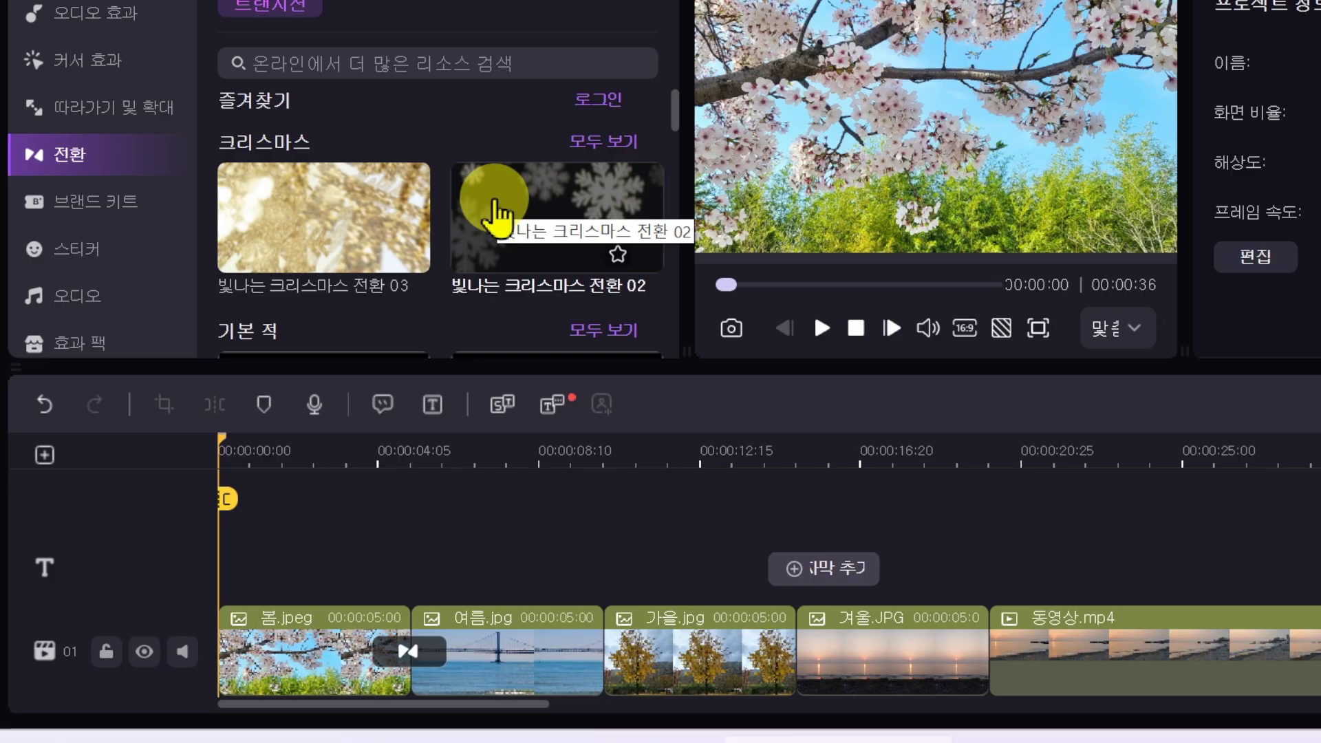
{"action": "left_click_drag", "start_coordinate": [495, 209], "coordinate": [612, 660]}
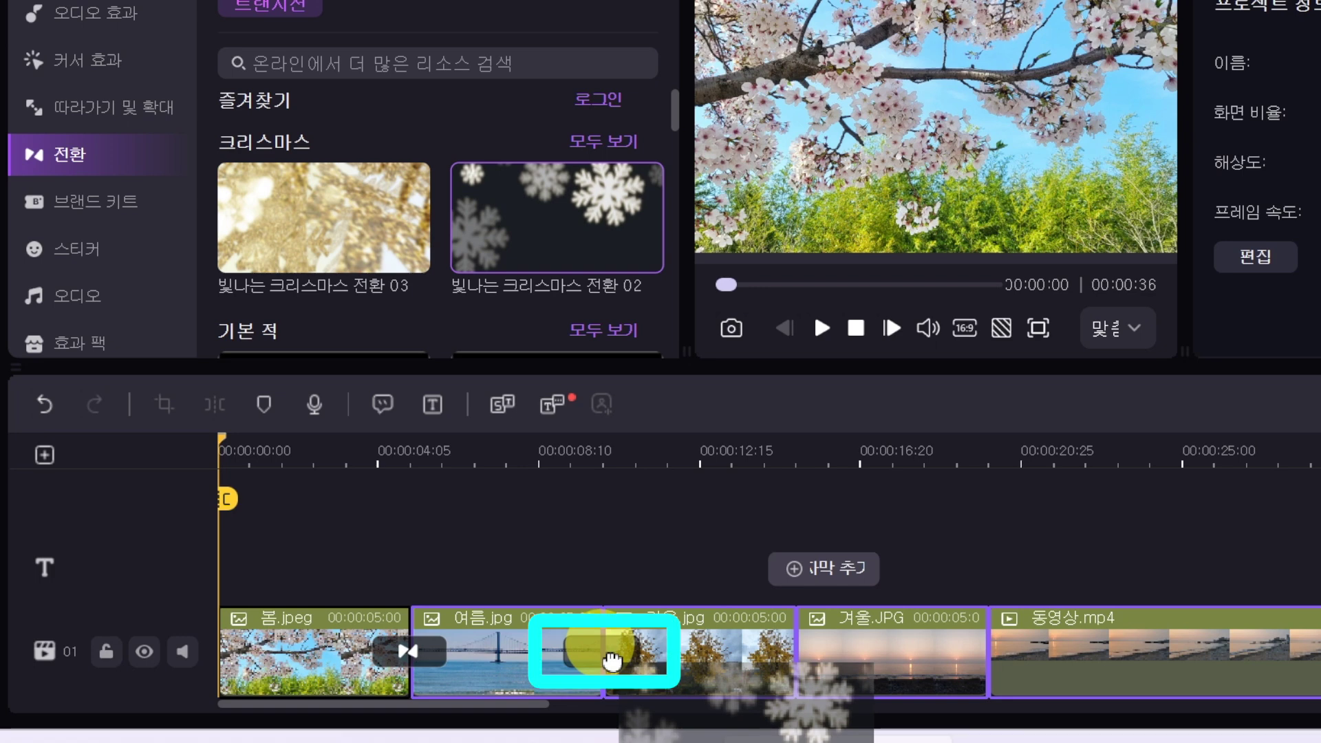
{"action": "left_click_drag", "start_coordinate": [612, 661], "coordinate": [607, 657]}
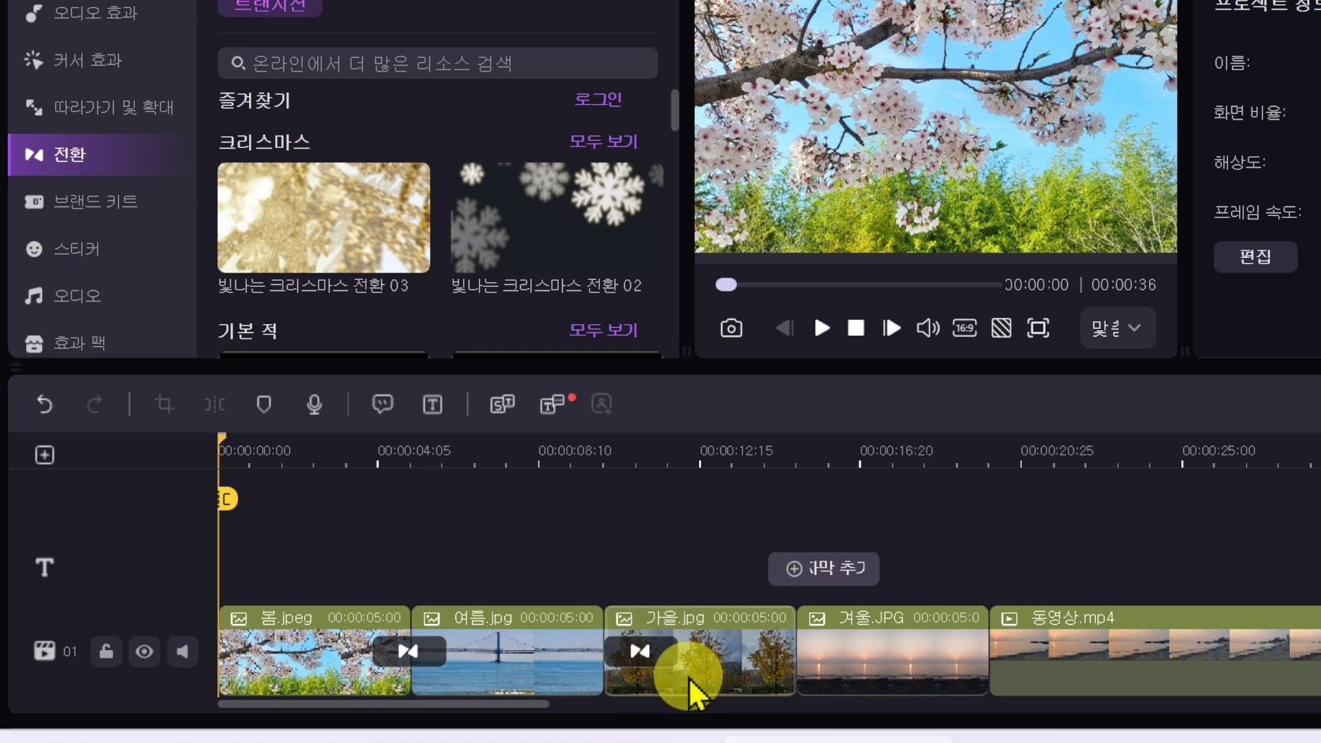
Step: Select the transition at the 여름/가을 junction and delete it
{"action": "left_click", "coordinate": [640, 651]}
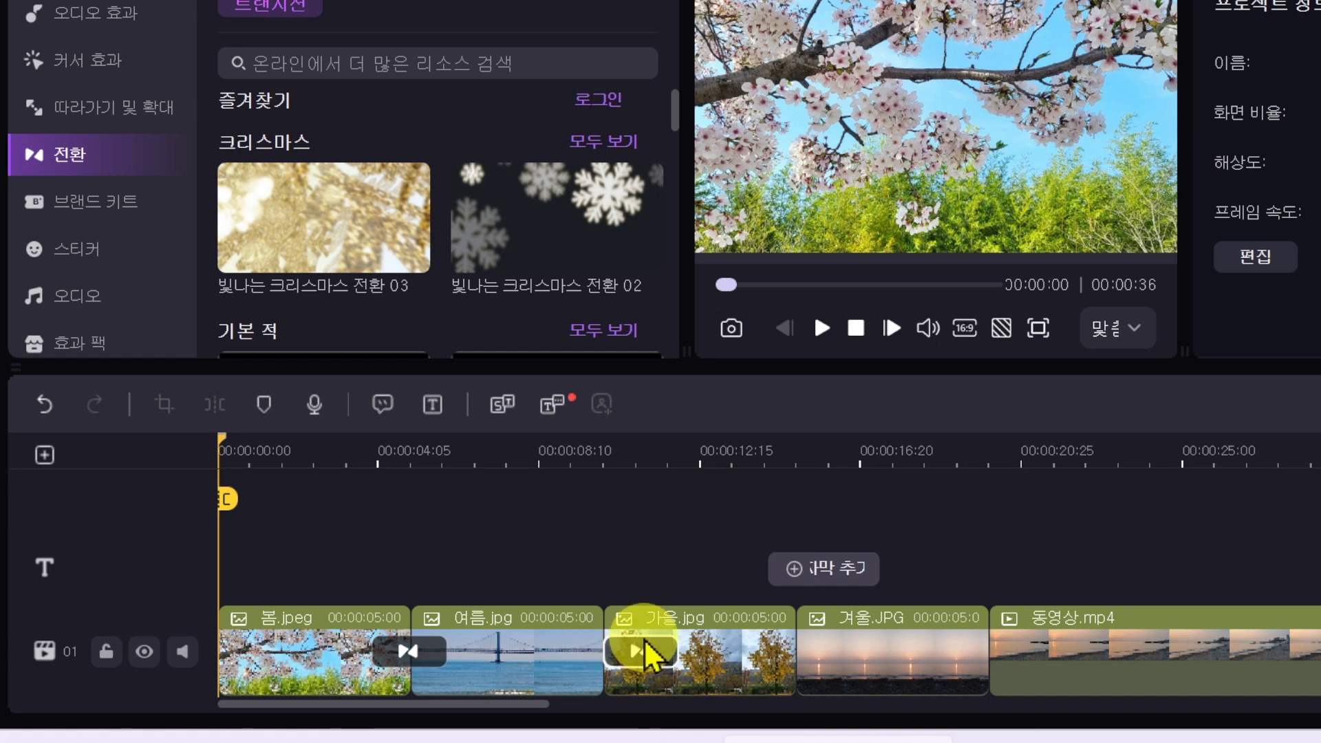
{"action": "left_click_drag", "start_coordinate": [646, 641], "coordinate": [602, 665]}
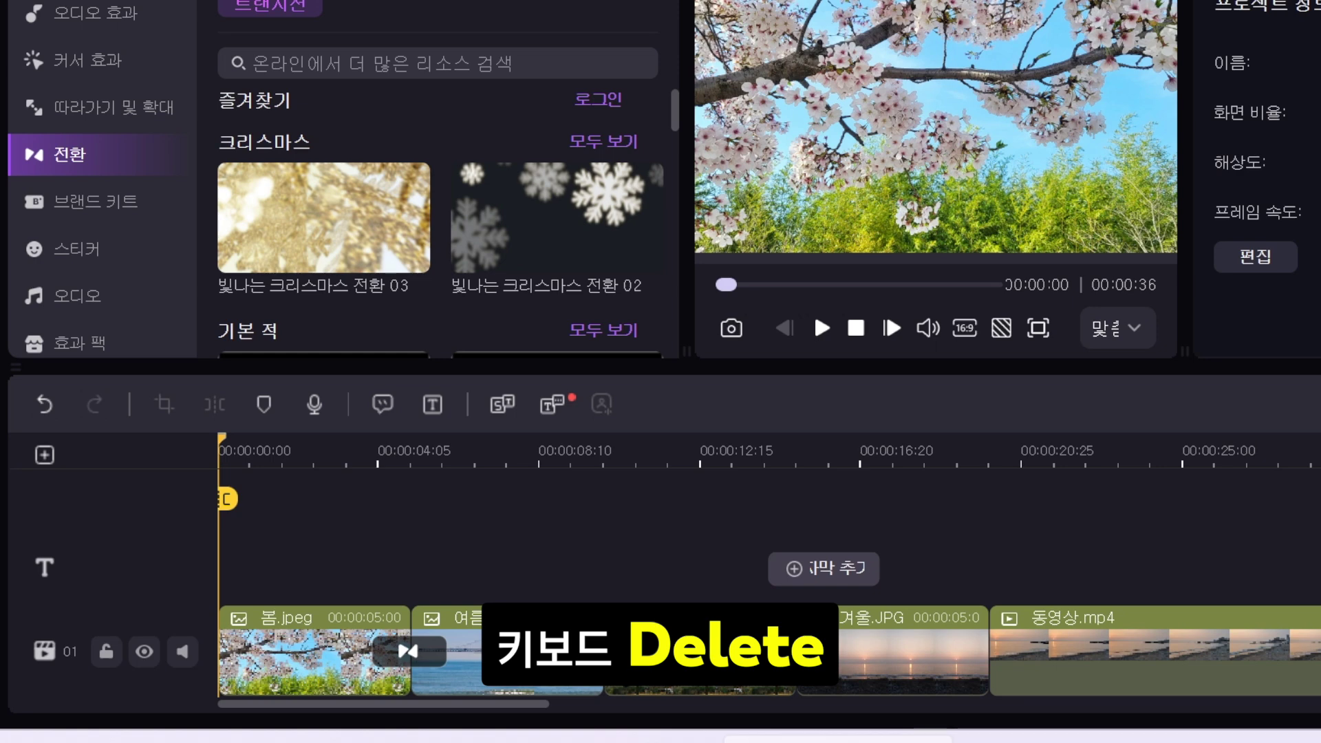
{"action": "key", "text": "Delete"}
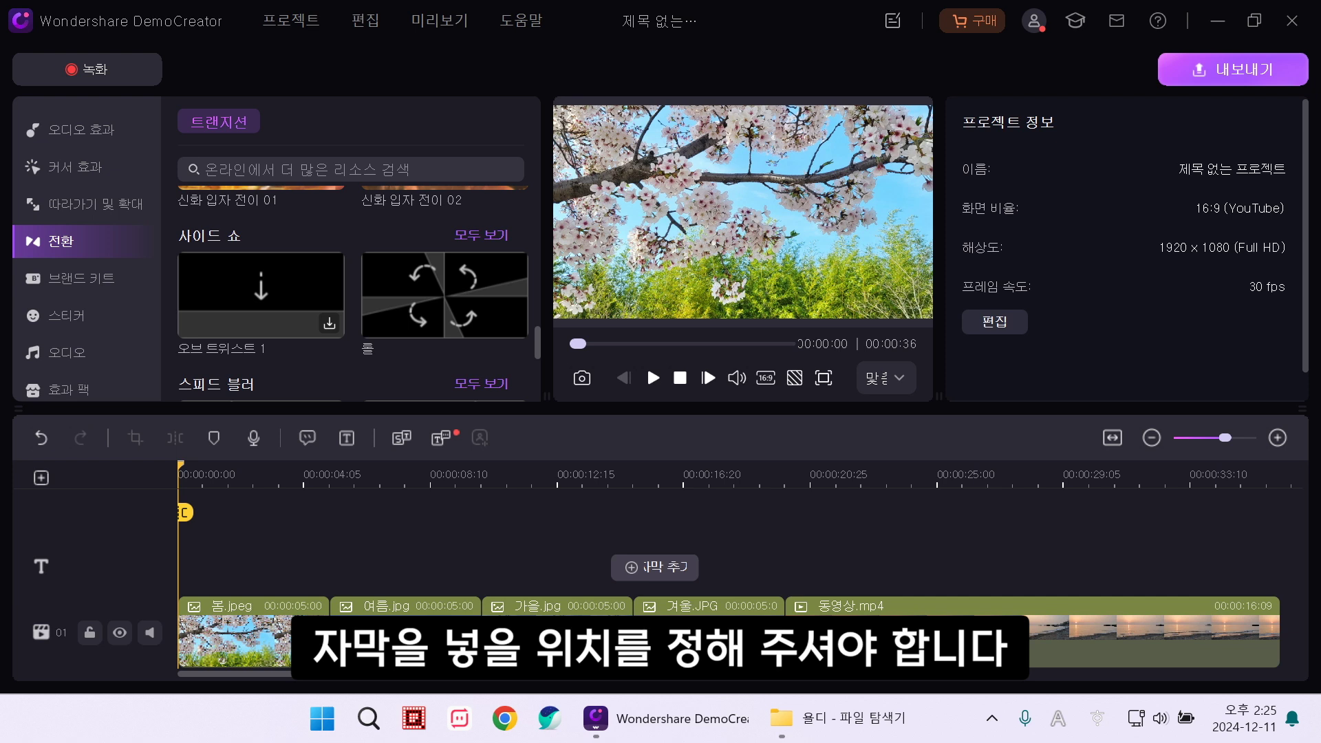
{"action": "left_click", "coordinate": [434, 475]}
{"action": "left_click", "coordinate": [611, 523]}
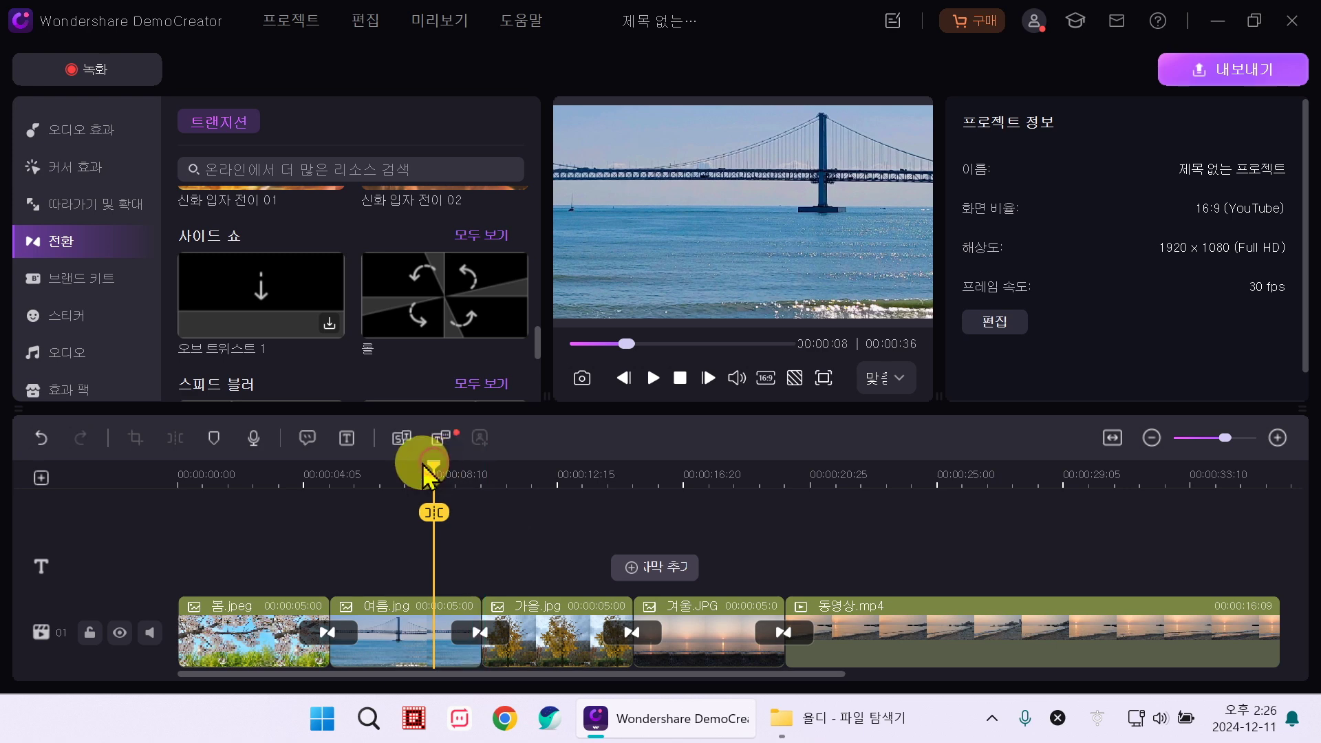
{"action": "left_click_drag", "start_coordinate": [434, 463], "coordinate": [113, 468]}
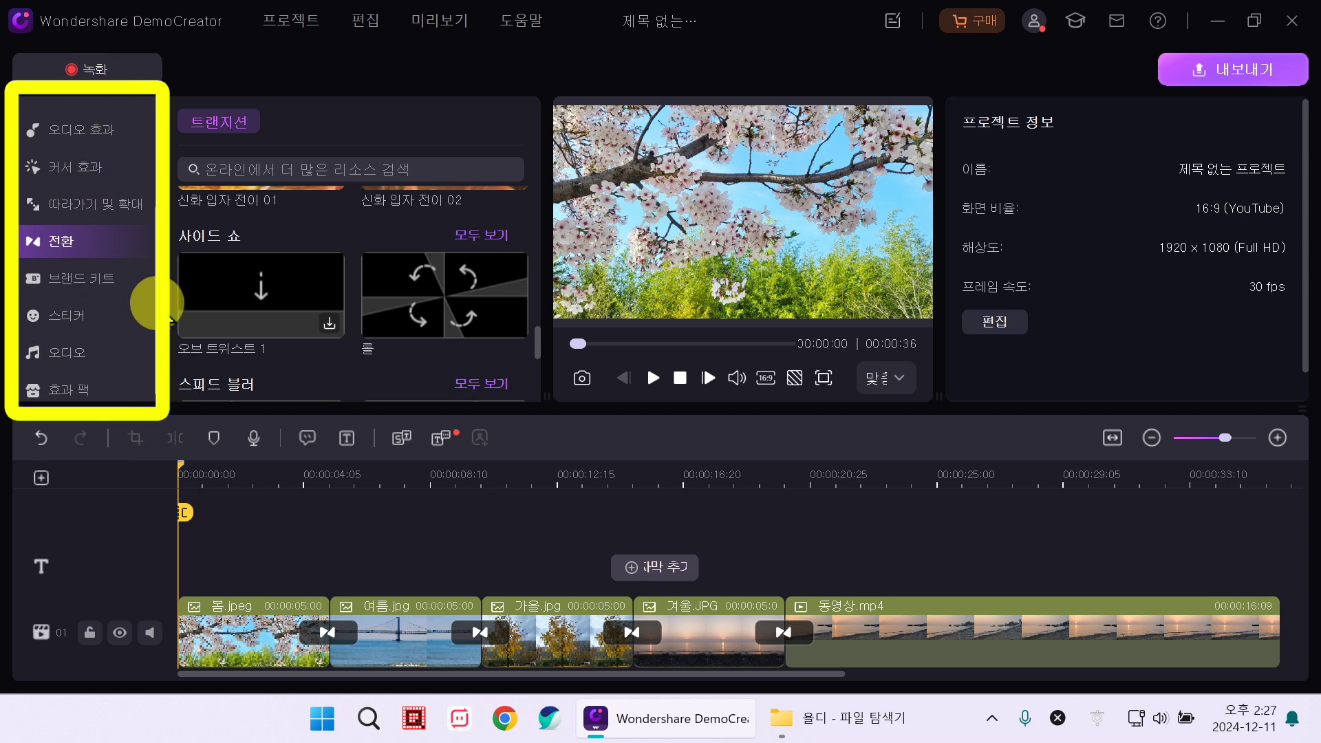
{"action": "scroll", "coordinate": [141, 275], "scroll_direction": "up", "scroll_amount": 4}
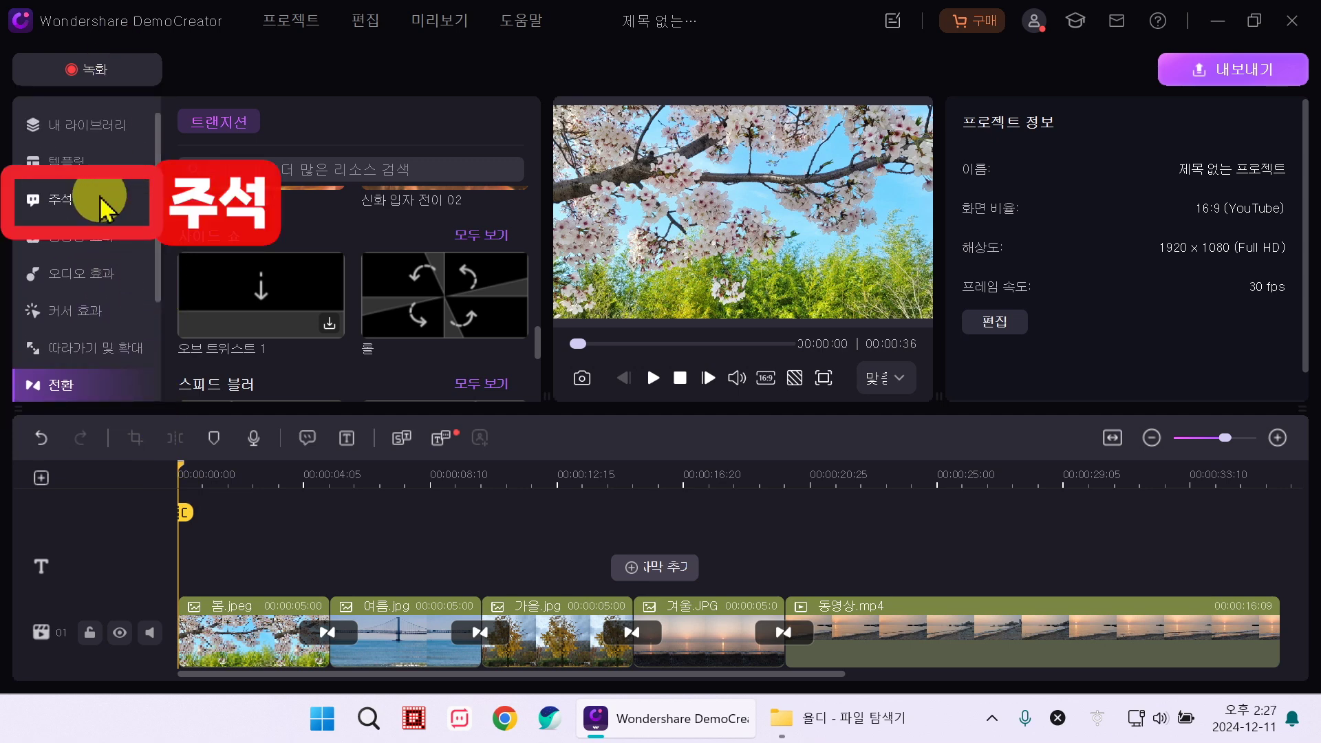
Step: Add the 아트 텍스트(보라색) art text style from Annotations as a title on track 02
{"action": "left_click", "coordinate": [103, 206]}
{"action": "left_click_drag", "start_coordinate": [531, 207], "coordinate": [537, 372]}
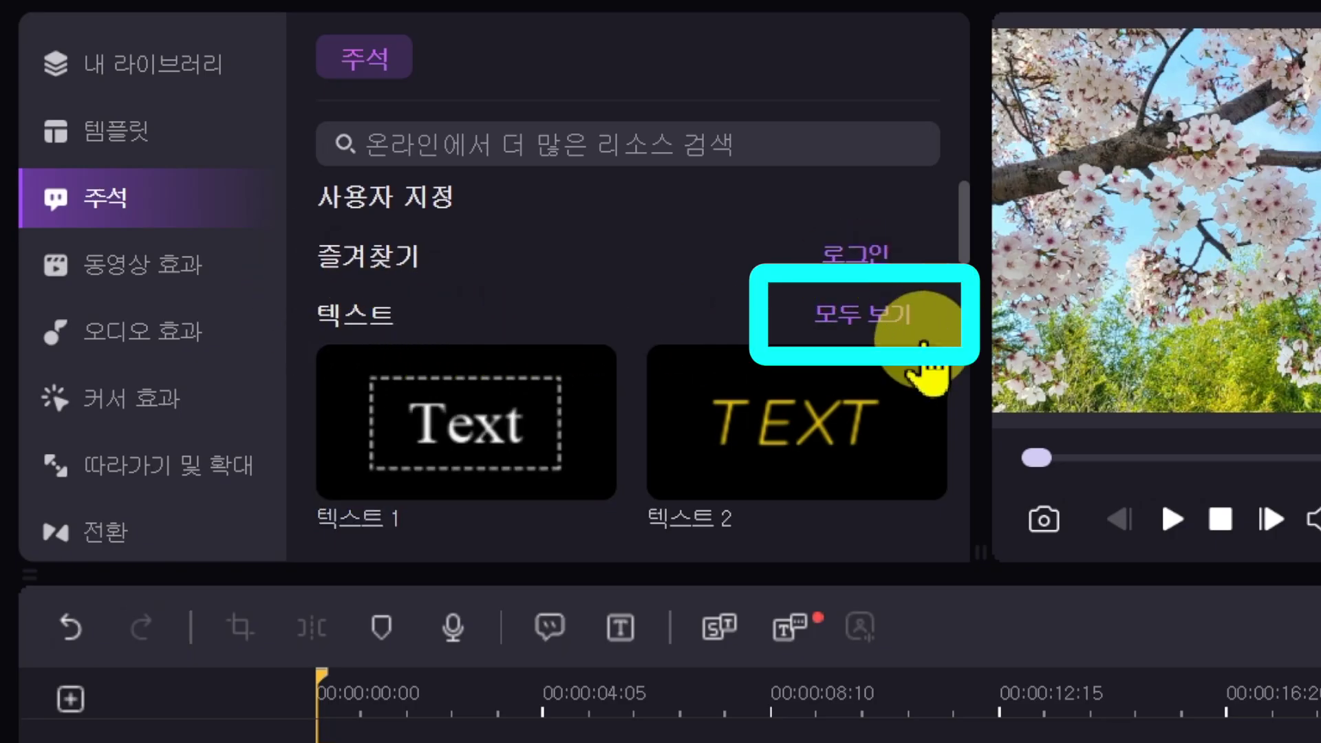
{"action": "left_click", "coordinate": [898, 318]}
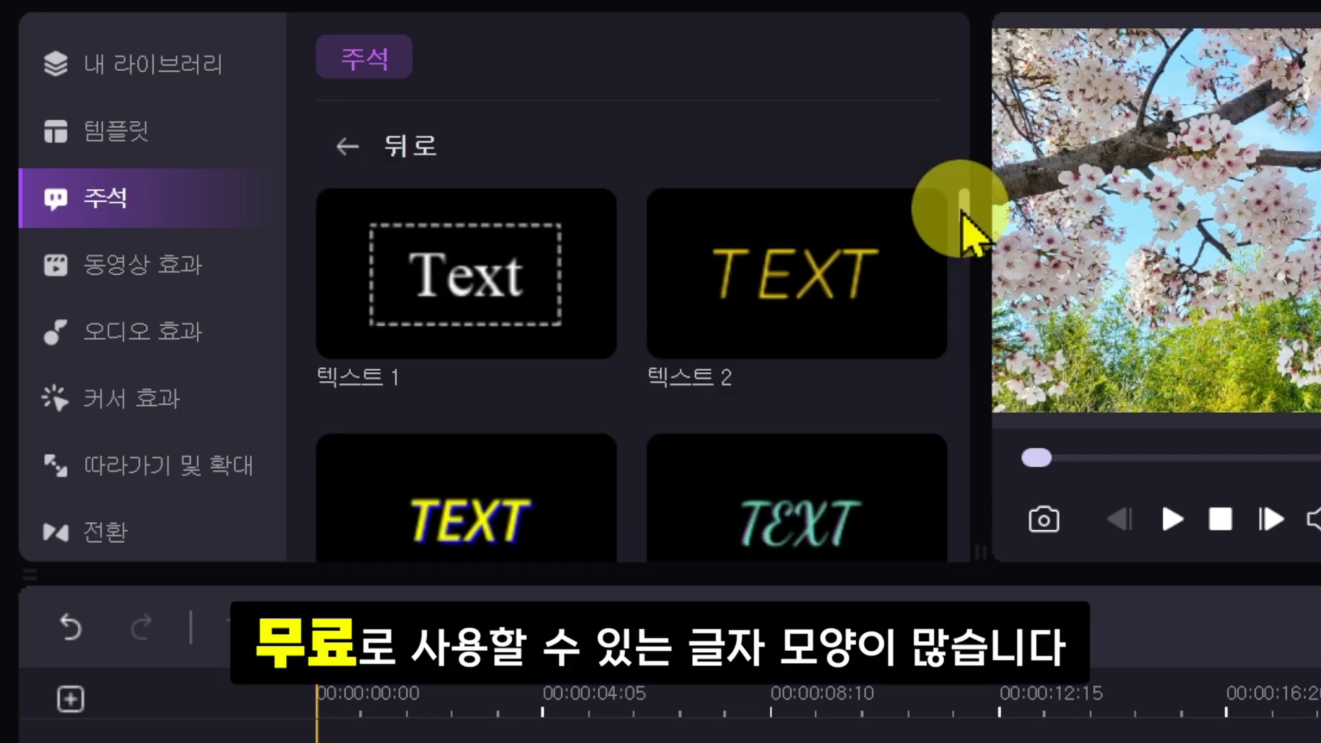
{"action": "left_click_drag", "start_coordinate": [964, 212], "coordinate": [678, 295]}
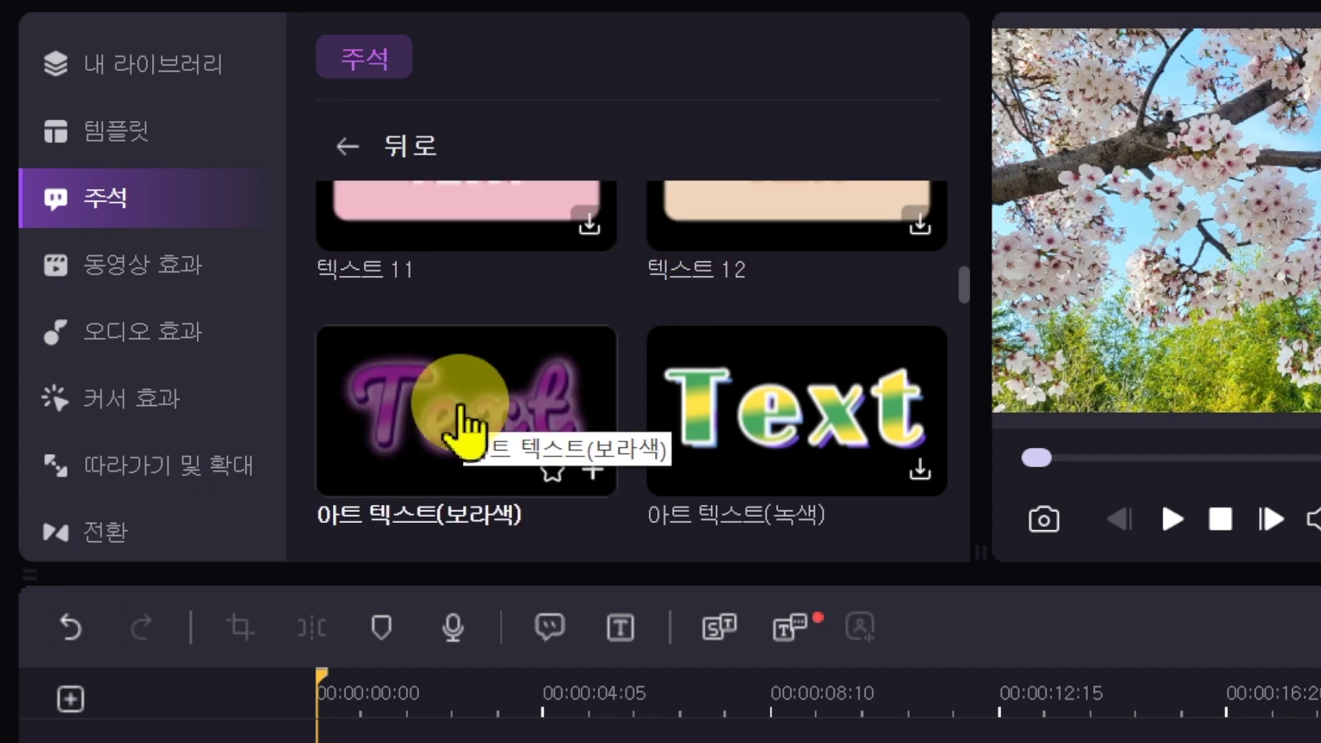
{"action": "left_click", "coordinate": [592, 471]}
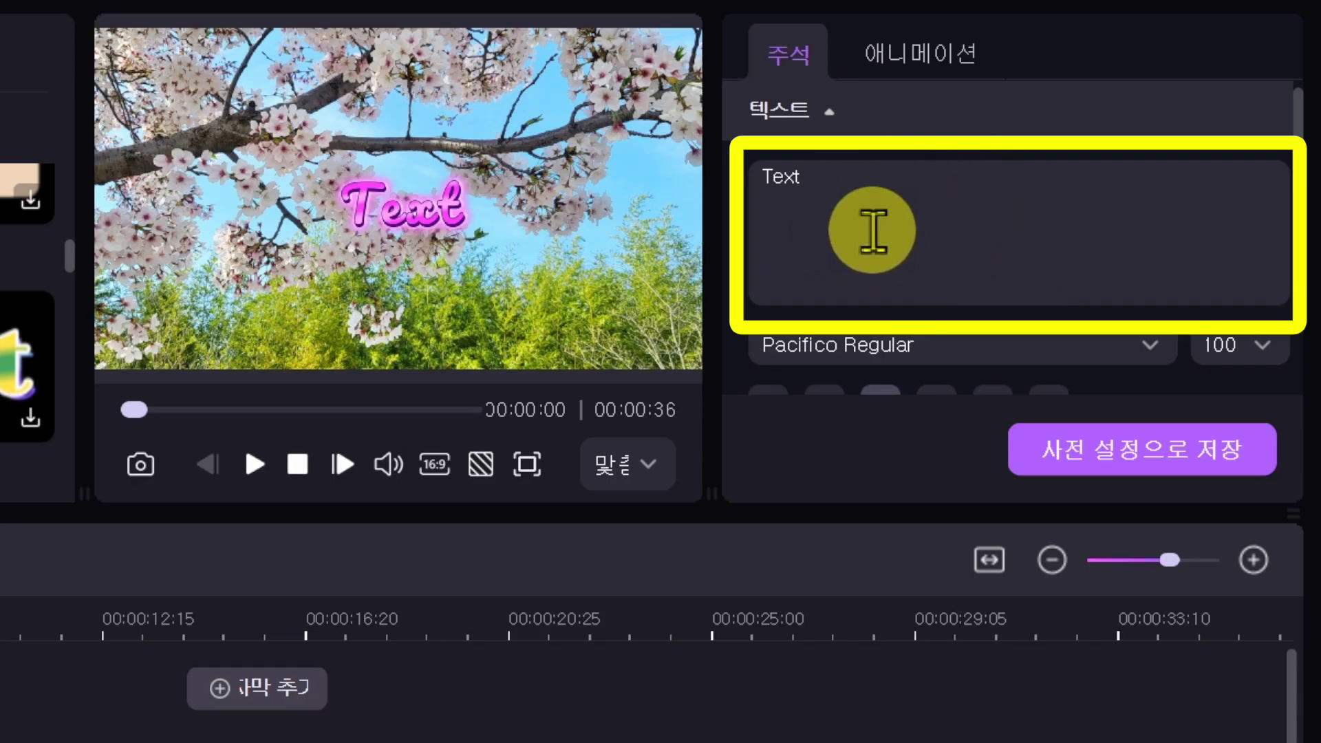
Step: Replace the placeholder 'Text' with 봄 나들이 and set the font to 스스로넷 칠백삼
{"action": "double_click", "coordinate": [837, 193]}
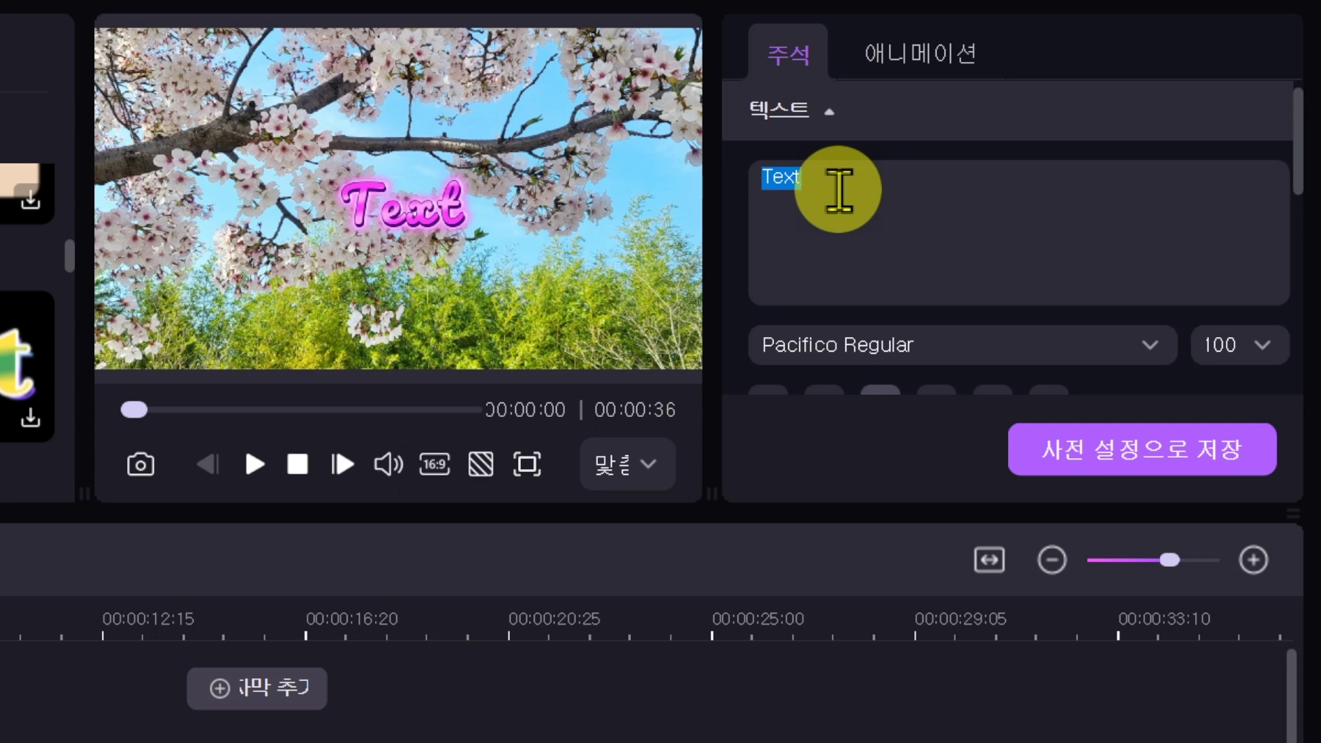
{"action": "key", "text": "BackSpace"}
{"action": "type", "text": "봄 나들이"}
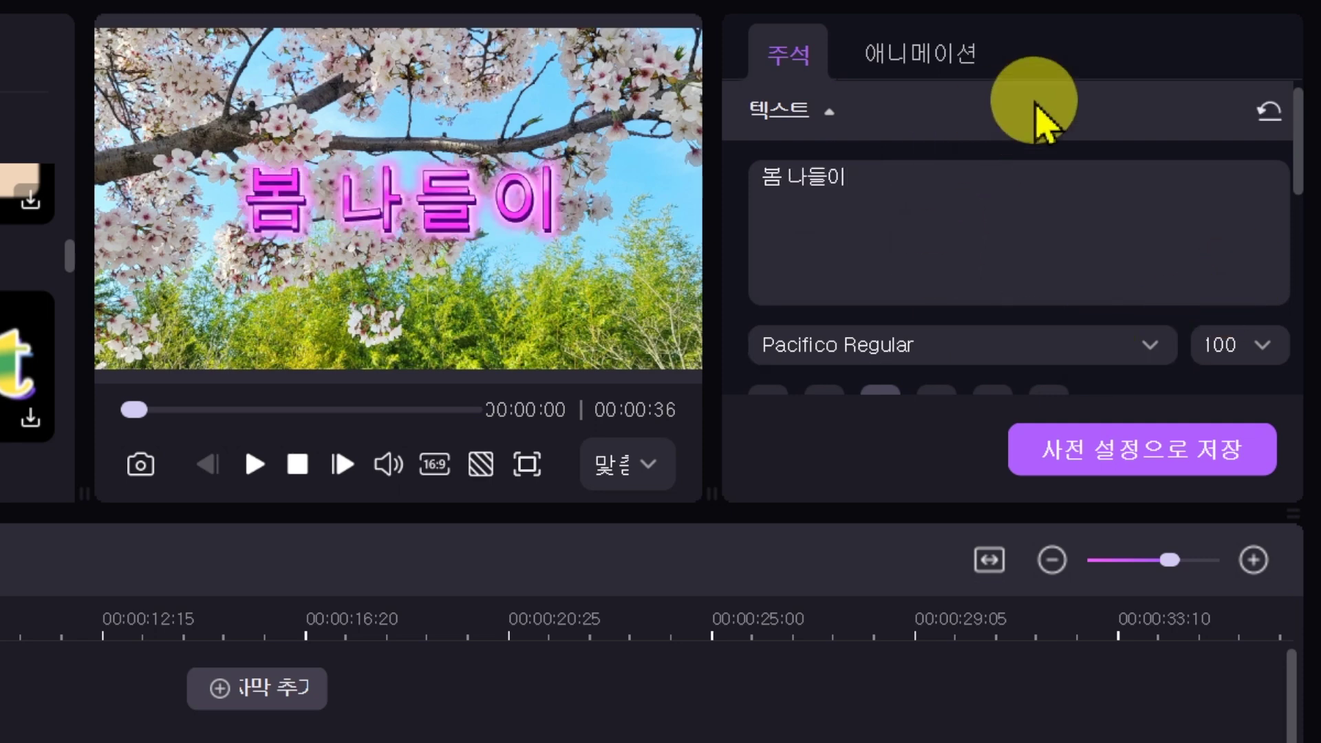
{"action": "left_click_drag", "start_coordinate": [1298, 145], "coordinate": [1307, 230]}
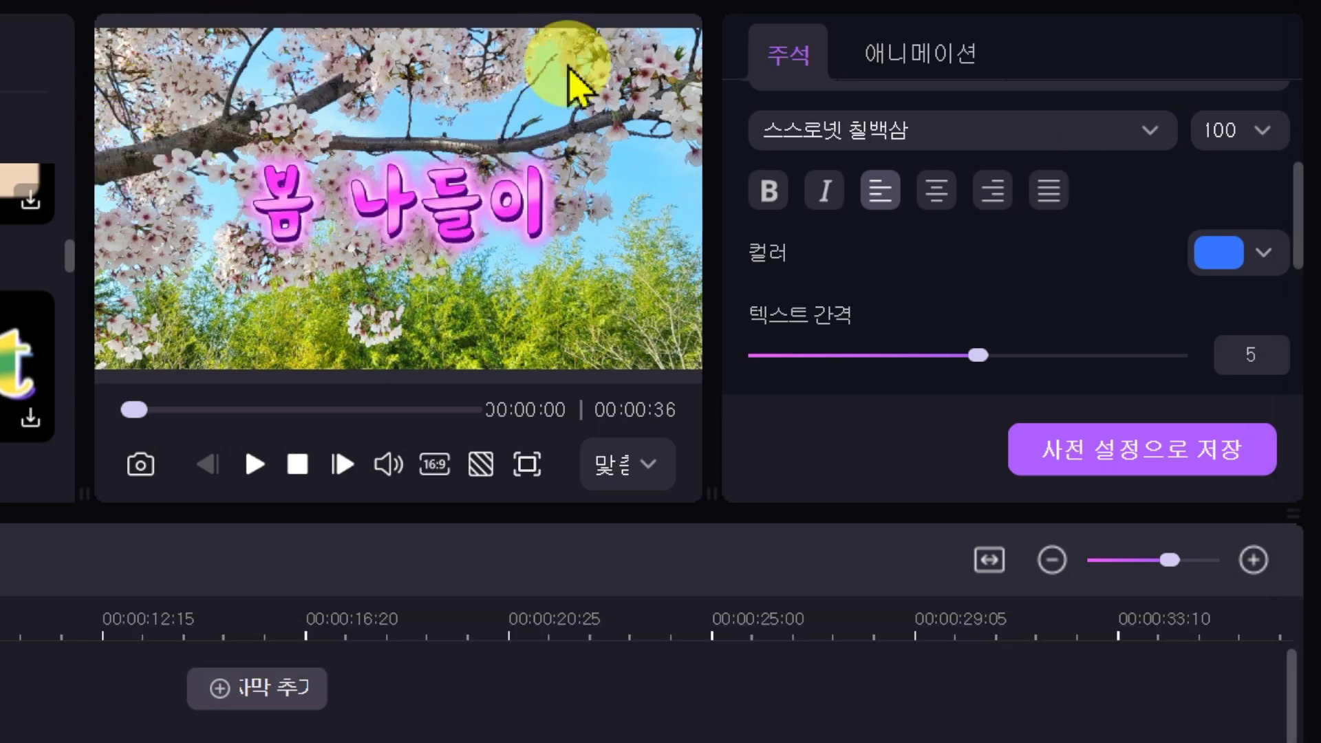
Step: Enlarge the 봄 나들이 title and drag it lower over the cherry blossoms
{"action": "left_click", "coordinate": [442, 231]}
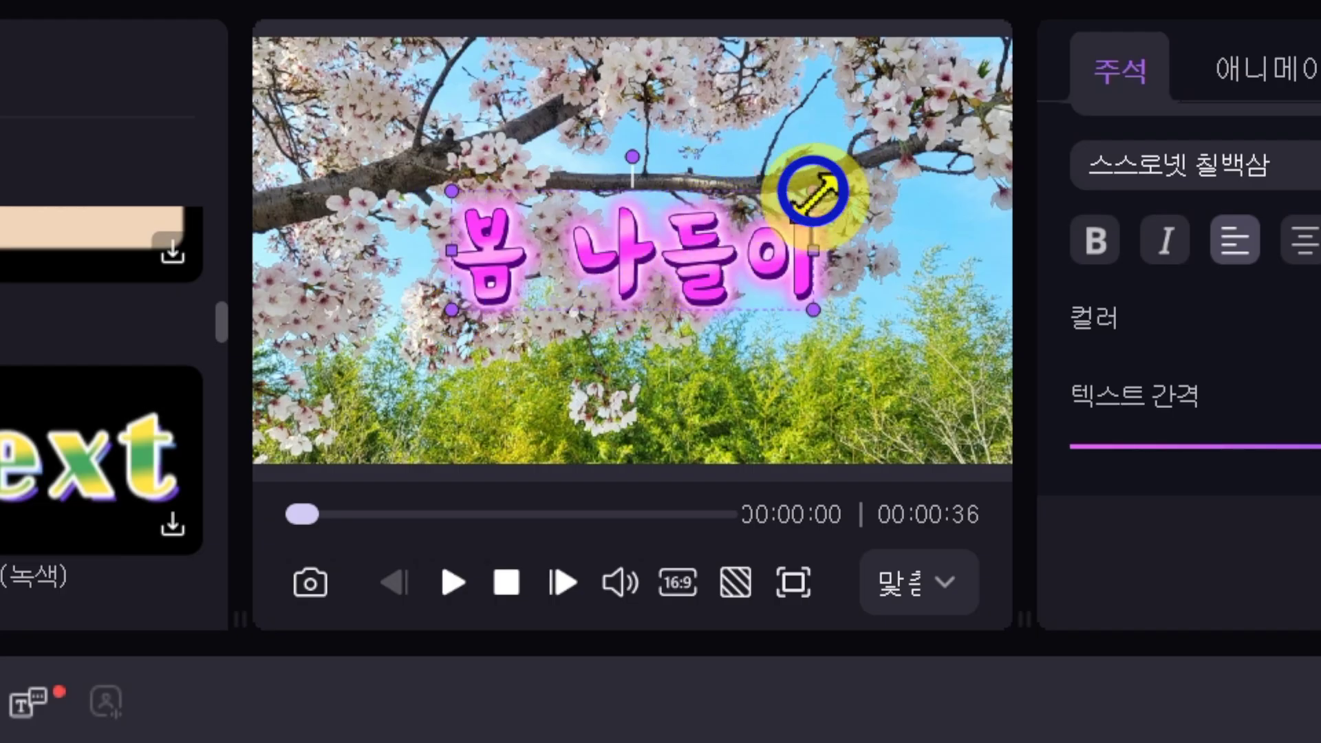
{"action": "mouse_move", "coordinate": [814, 189]}
{"action": "left_mouse_down"}
{"action": "mouse_move", "coordinate": [938, 117]}
{"action": "mouse_move", "coordinate": [763, 219]}
{"action": "mouse_move", "coordinate": [806, 200]}
{"action": "left_mouse_up"}
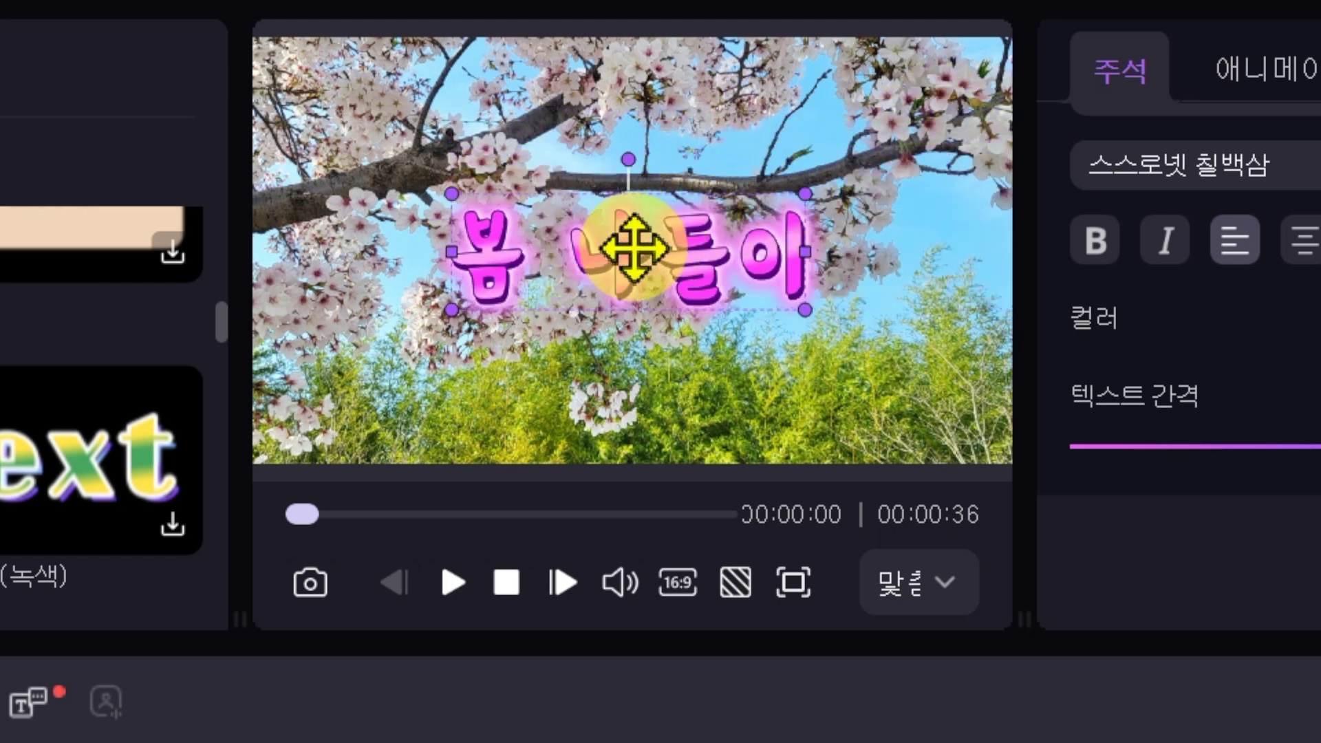
{"action": "left_click_drag", "start_coordinate": [633, 248], "coordinate": [791, 386]}
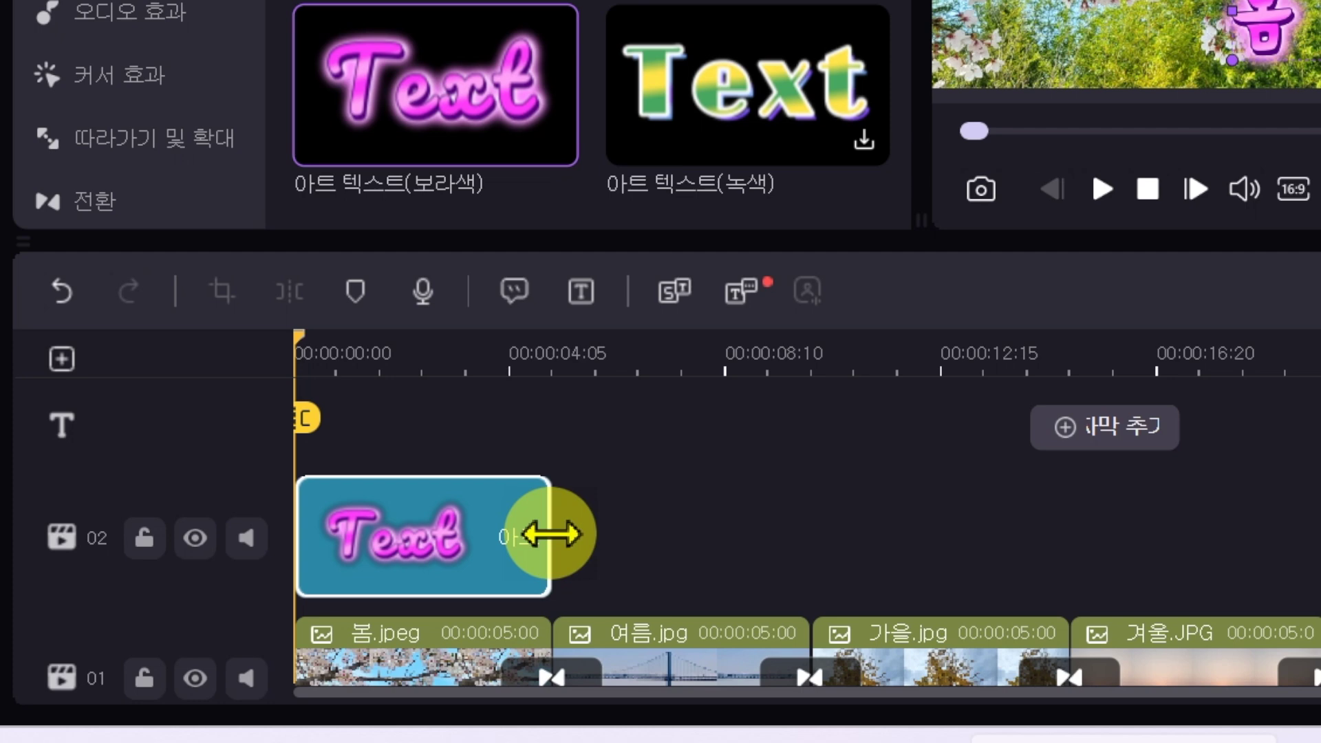
Step: Drag the title clip's right edge on track 02 so it spans most of 봄.jpeg
{"action": "left_click_drag", "start_coordinate": [551, 534], "coordinate": [537, 566]}
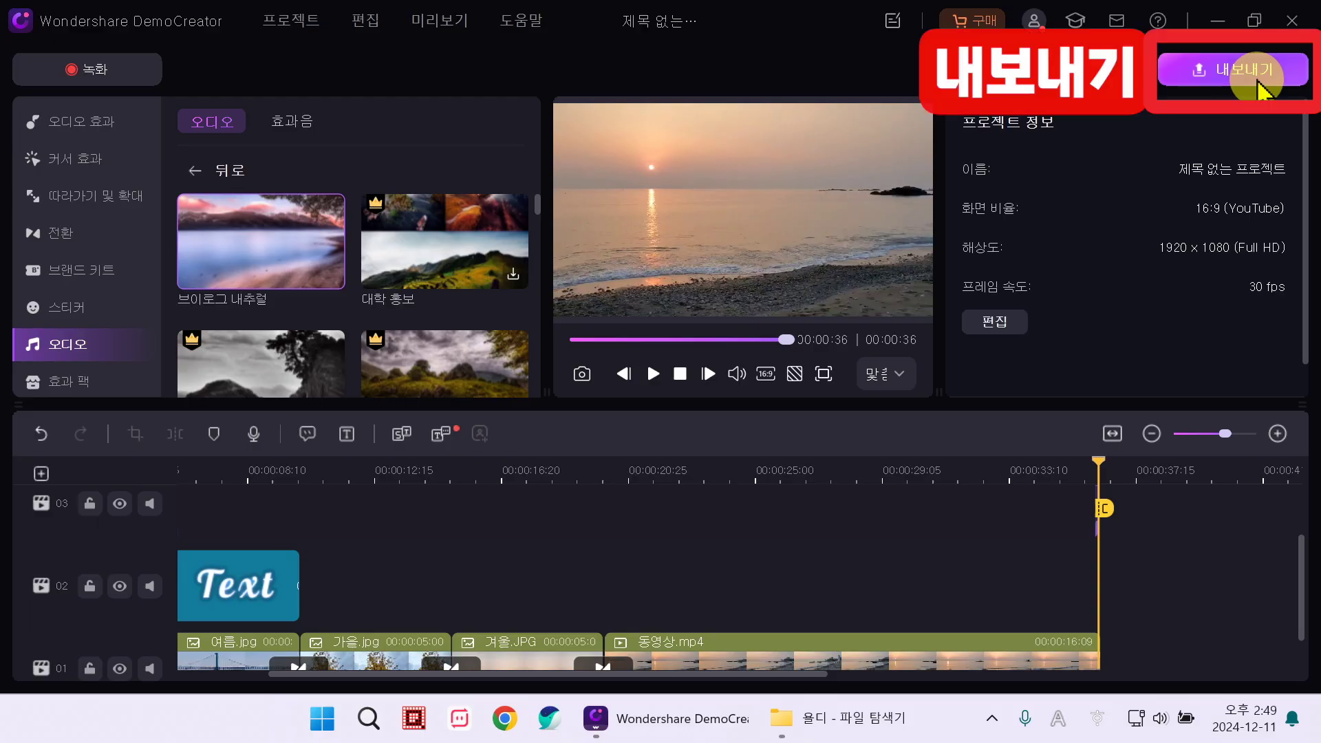
Step: Start the export and create a new Wondershare account with an e-mail address and password
{"action": "left_click", "coordinate": [1259, 75]}
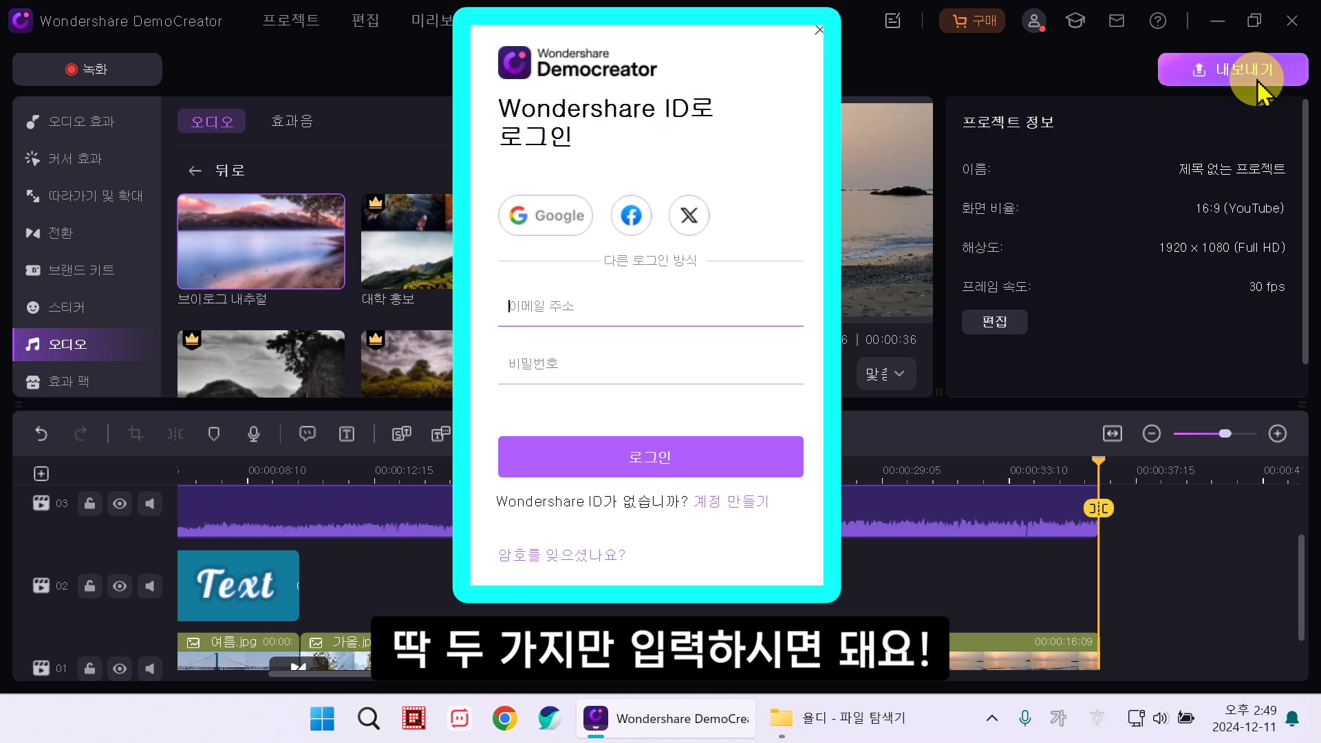
{"action": "left_click", "coordinate": [760, 515]}
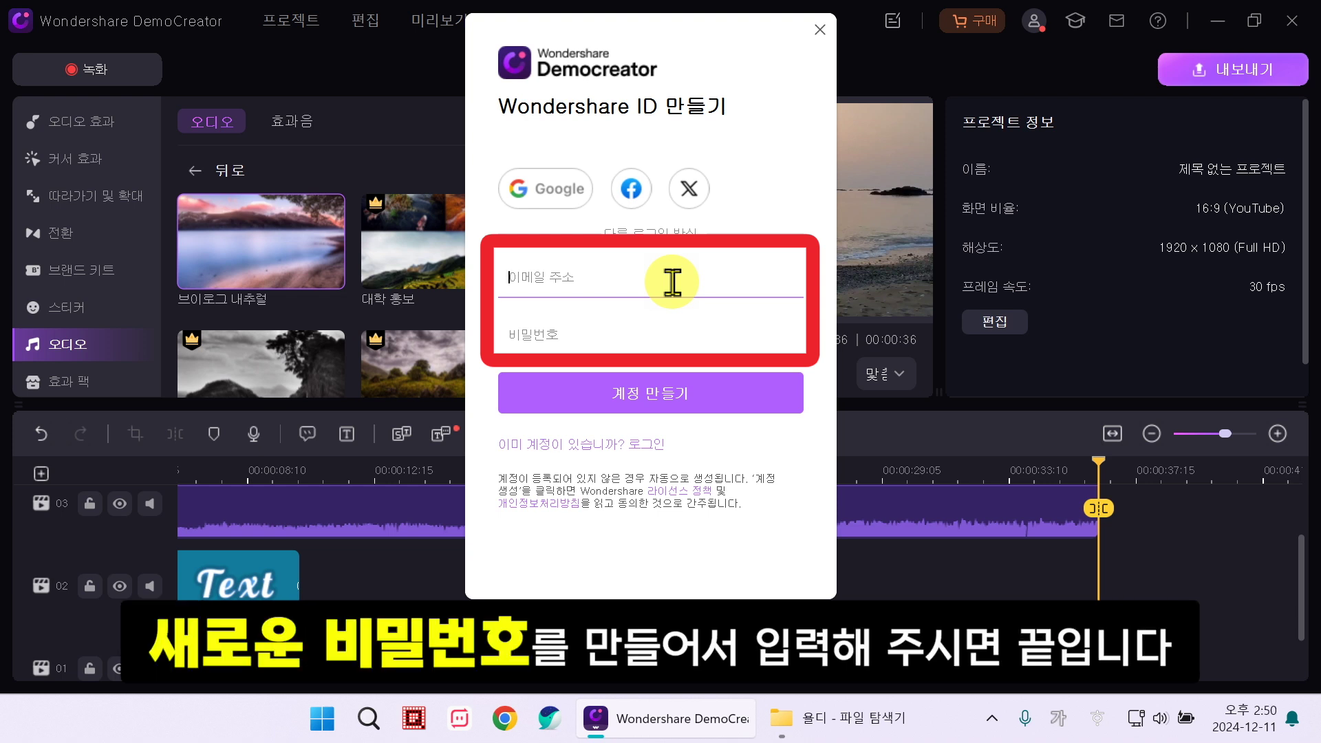
{"action": "left_click", "coordinate": [652, 327]}
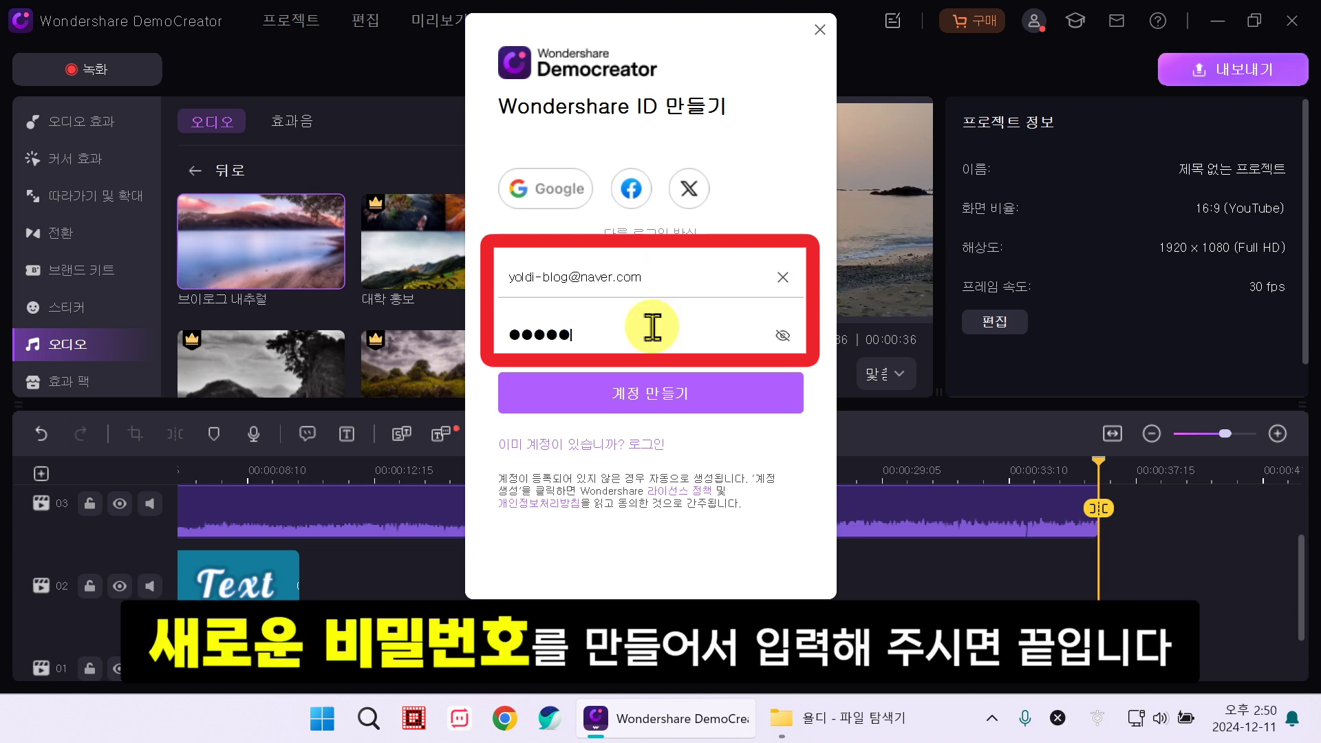
{"action": "type", "text": "***"}
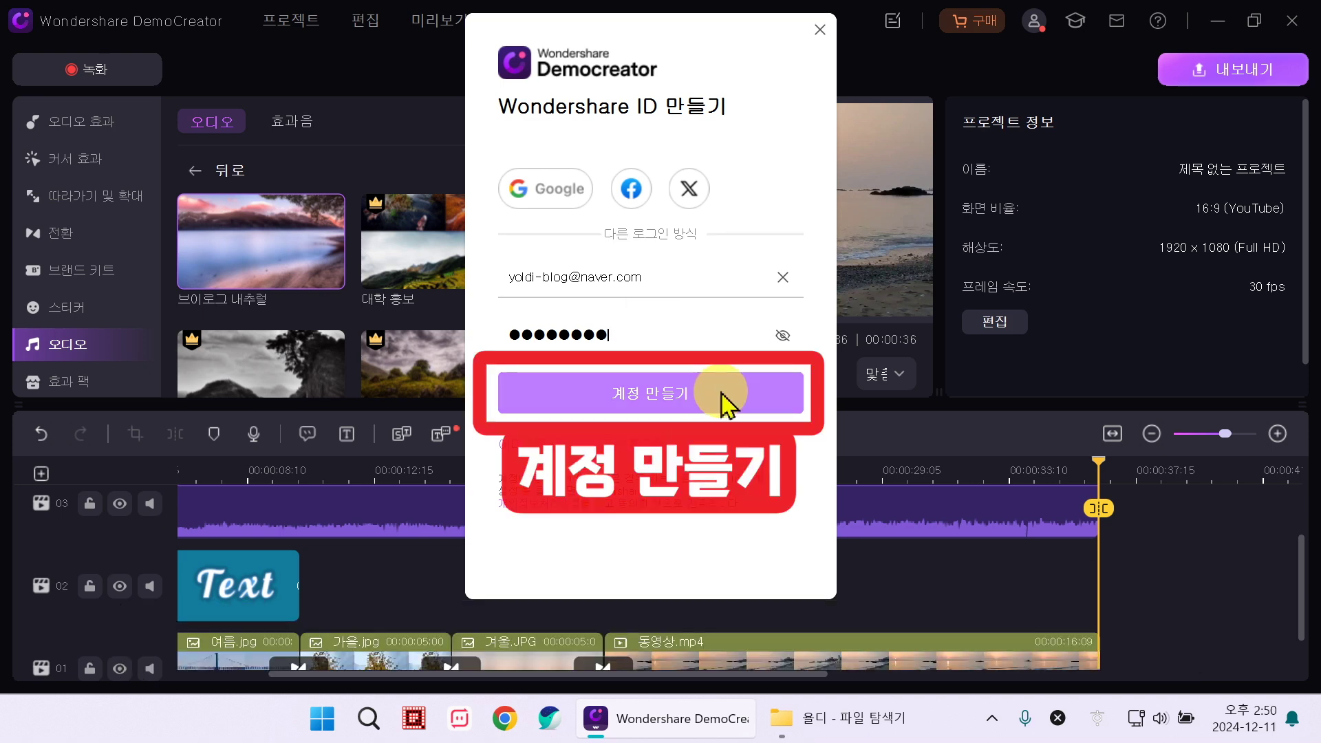
{"action": "left_click", "coordinate": [723, 402]}
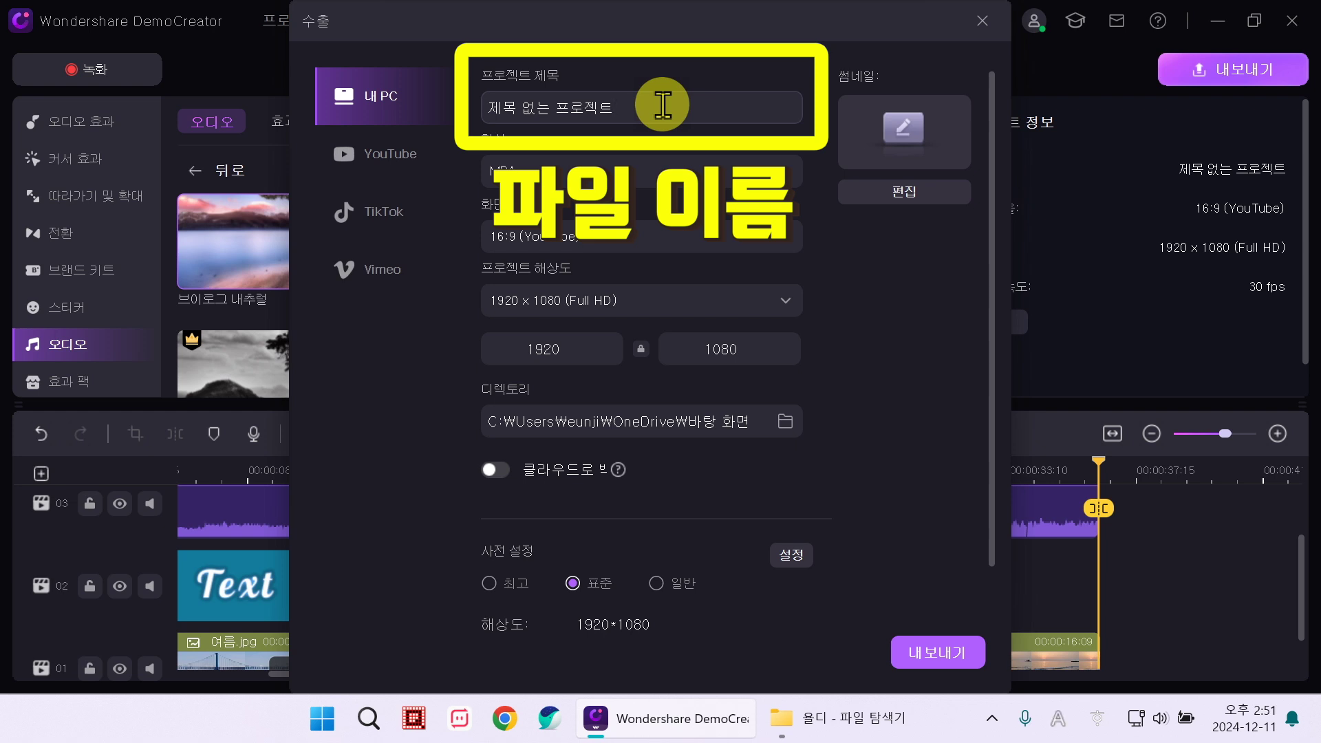
Step: Name the export 2024년 기록 and set the save folder to the desktop (바탕 화면)
{"action": "type", "text": "기록"}
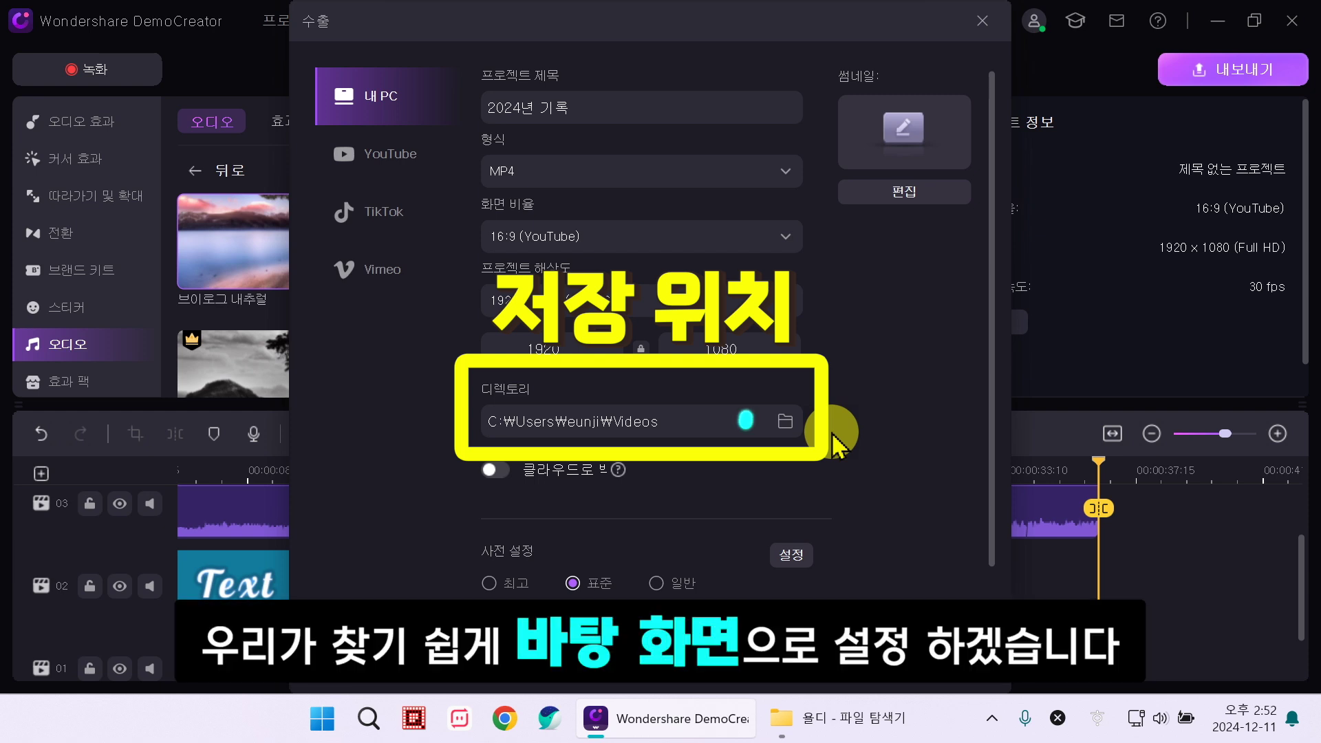
{"action": "left_click", "coordinate": [784, 421]}
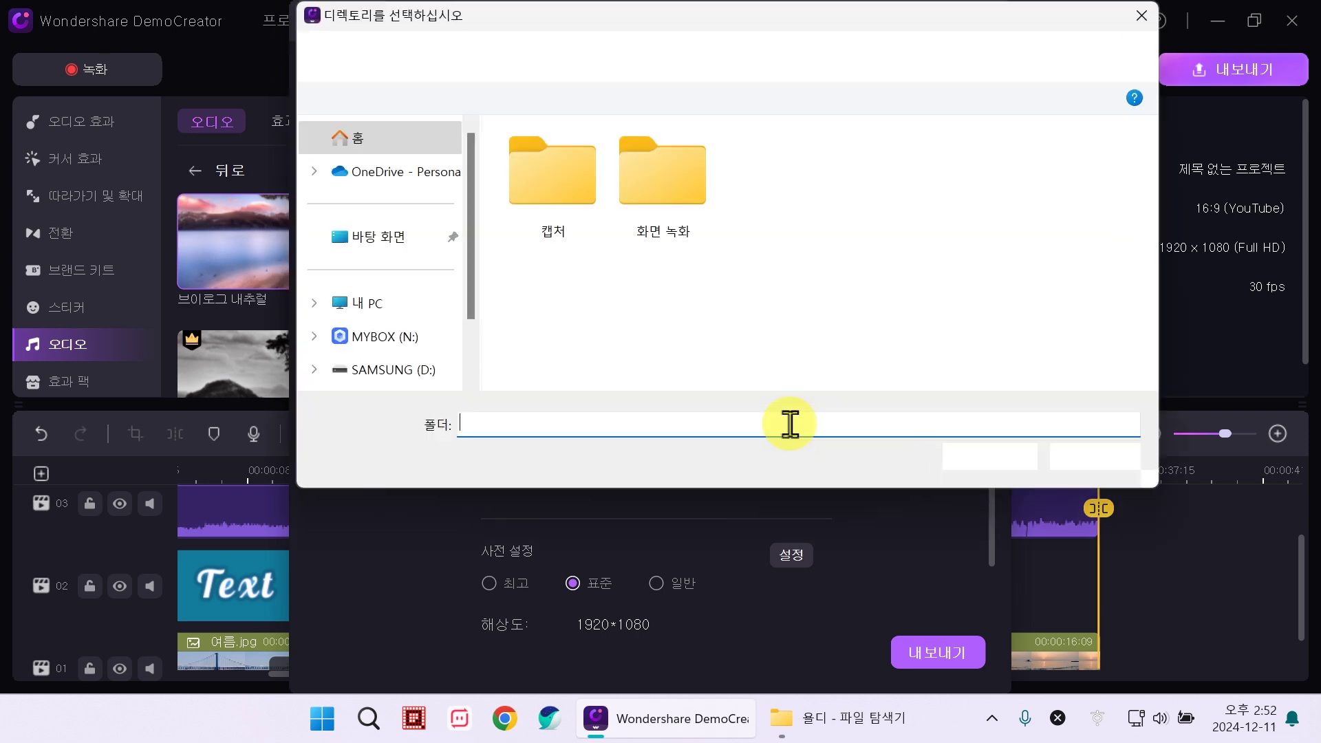
{"action": "left_click", "coordinate": [405, 246]}
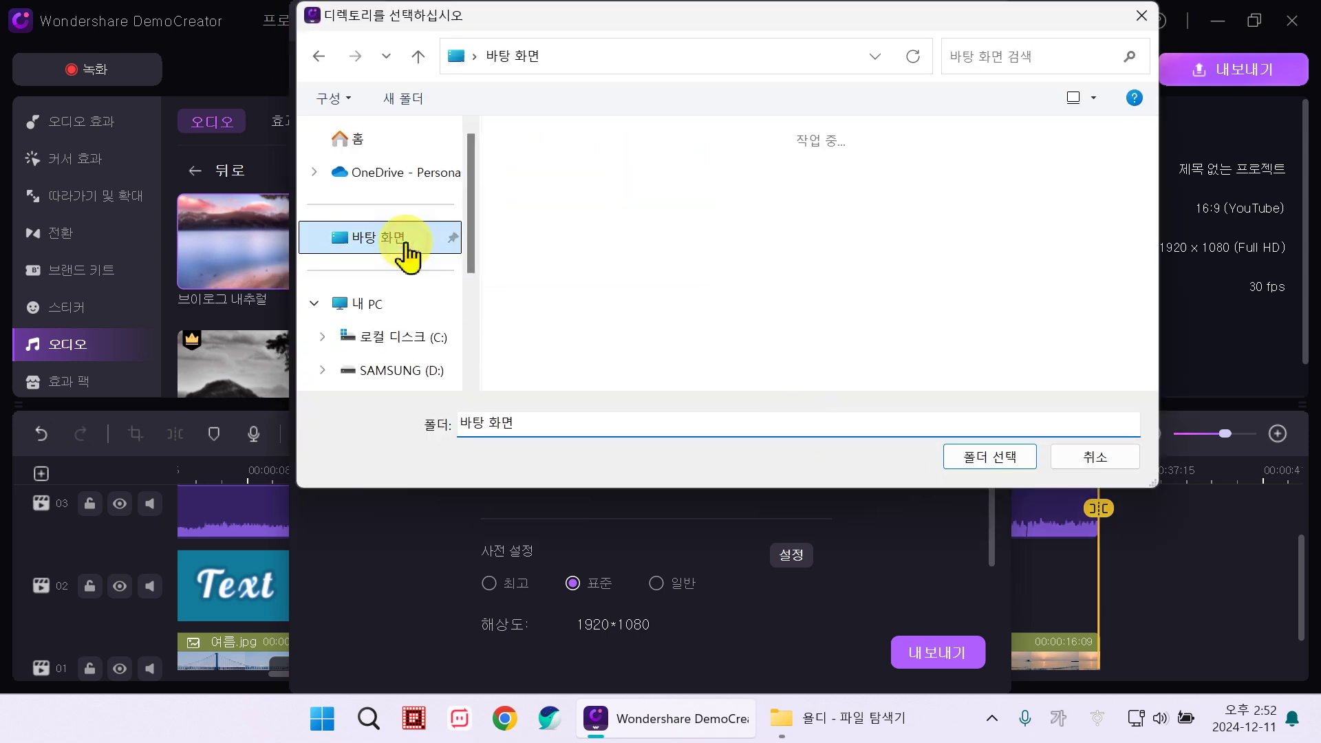
{"action": "left_click", "coordinate": [980, 458]}
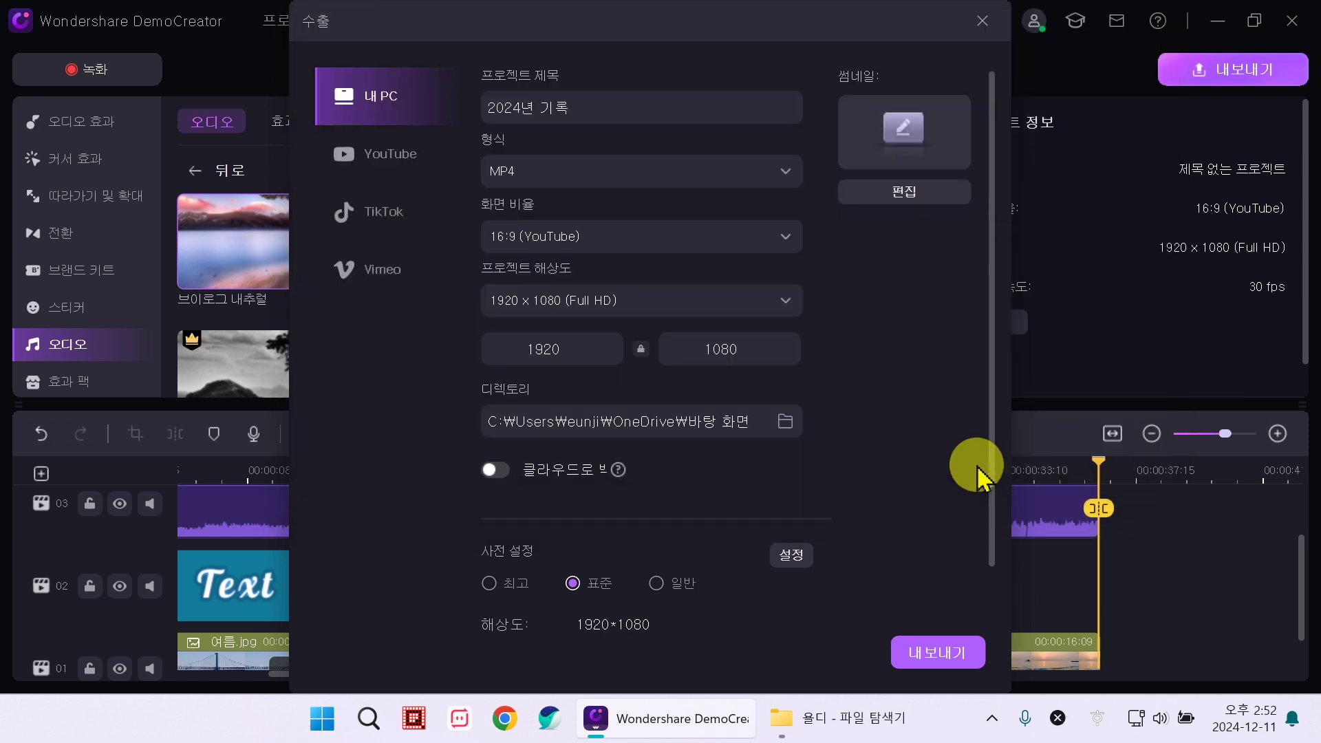
Step: Render the MP4 with a watermark, close the export window, and show the desktop
{"action": "left_click", "coordinate": [970, 657]}
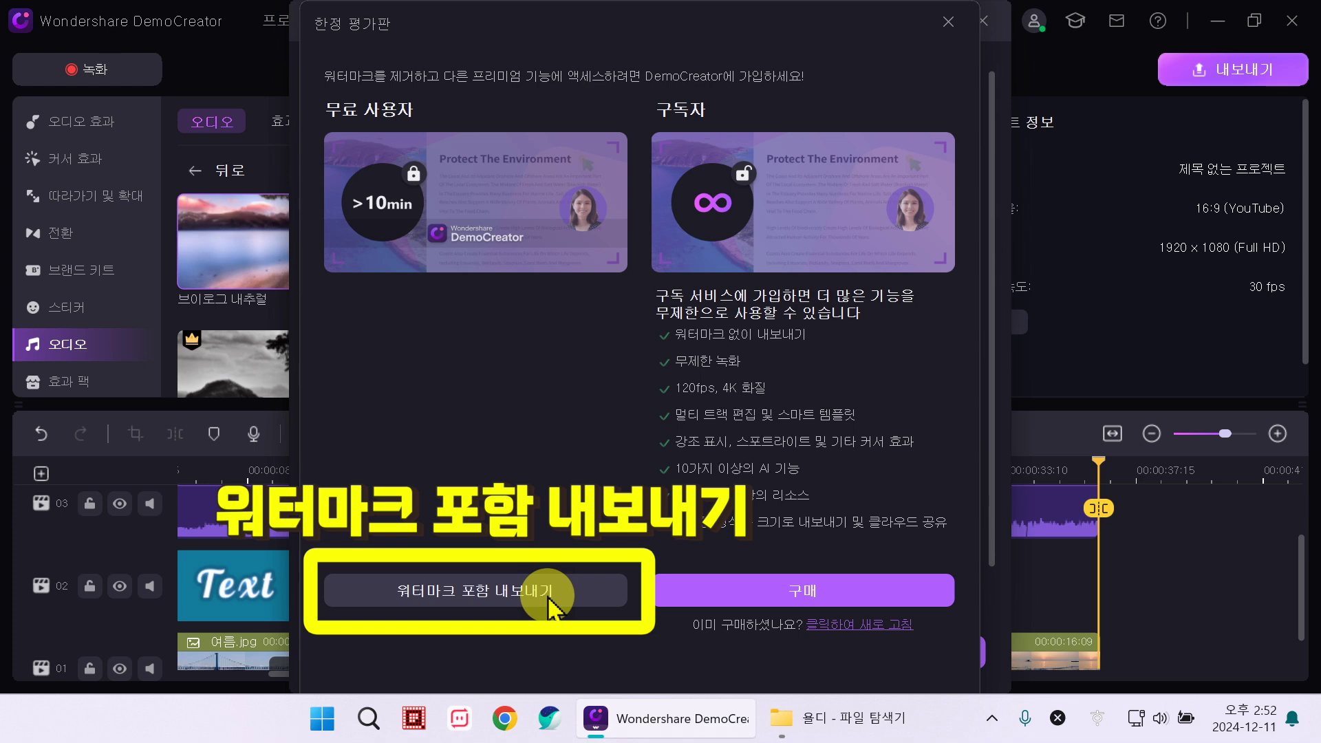
{"action": "left_click", "coordinate": [551, 605]}
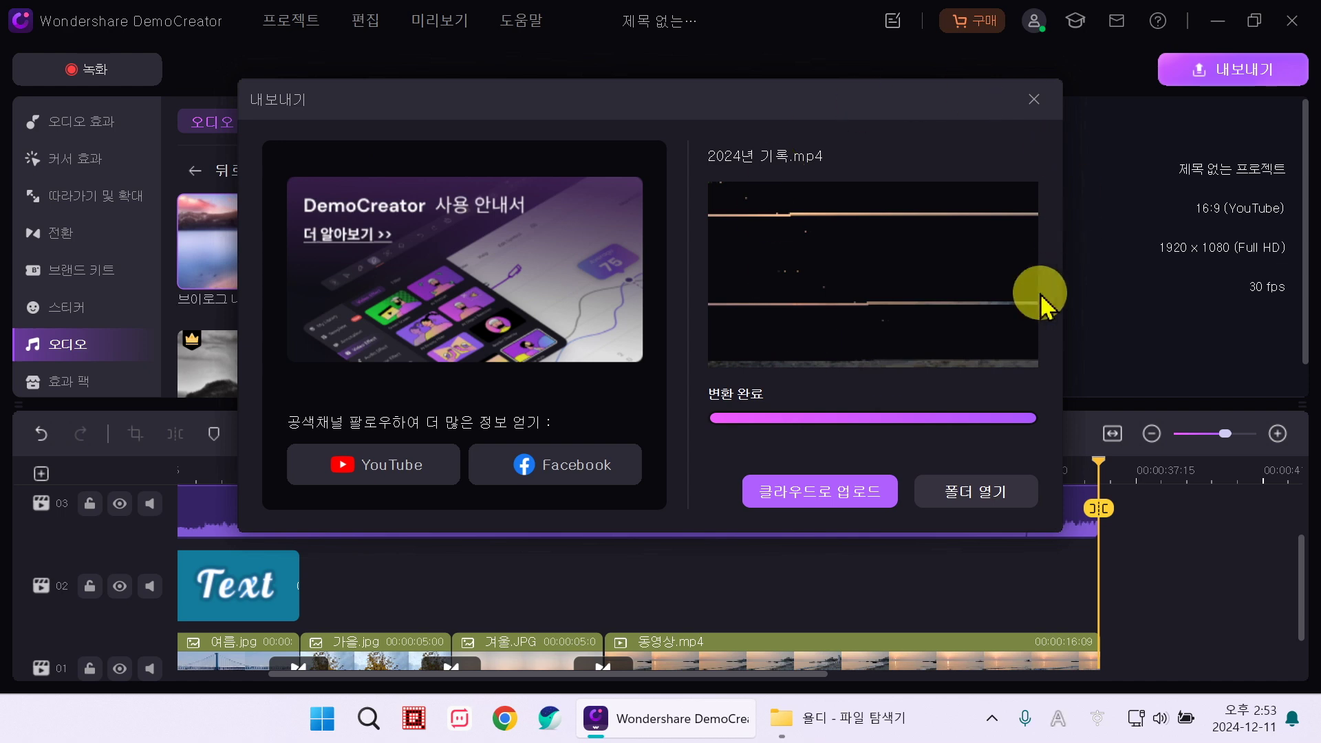
{"action": "left_click", "coordinate": [1033, 98]}
{"action": "key", "text": "super+d"}
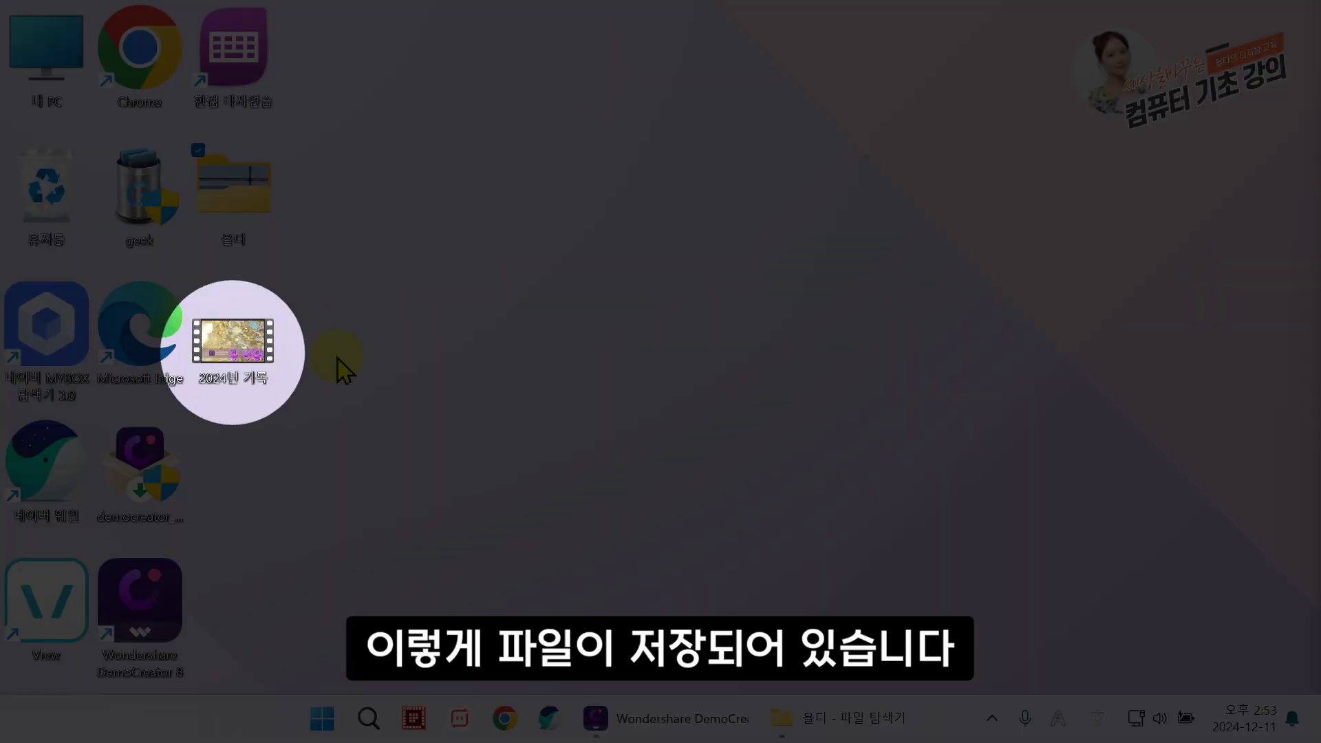
Step: Play back the exported 2024년 기록 video from its desktop icon
{"action": "double_click", "coordinate": [242, 361]}
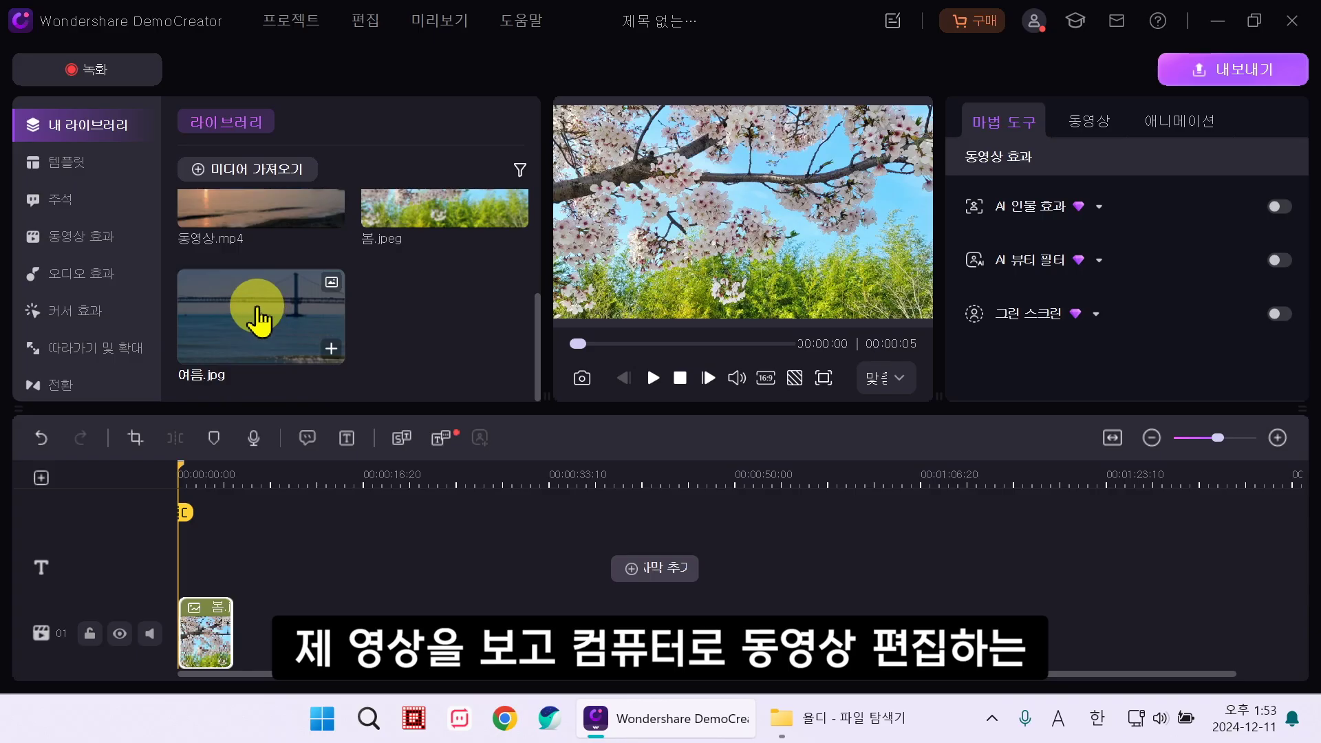
Step: Add 여름.jpg, 가을.jpg and 겨울.JPG to track 01 after the 봄 clip
{"action": "left_click_drag", "start_coordinate": [251, 313], "coordinate": [250, 605]}
{"action": "scroll", "coordinate": [250, 250], "scroll_direction": "down", "scroll_amount": 3}
{"action": "left_click_drag", "start_coordinate": [251, 251], "coordinate": [292, 634]}
{"action": "left_click_drag", "start_coordinate": [427, 230], "coordinate": [365, 633]}
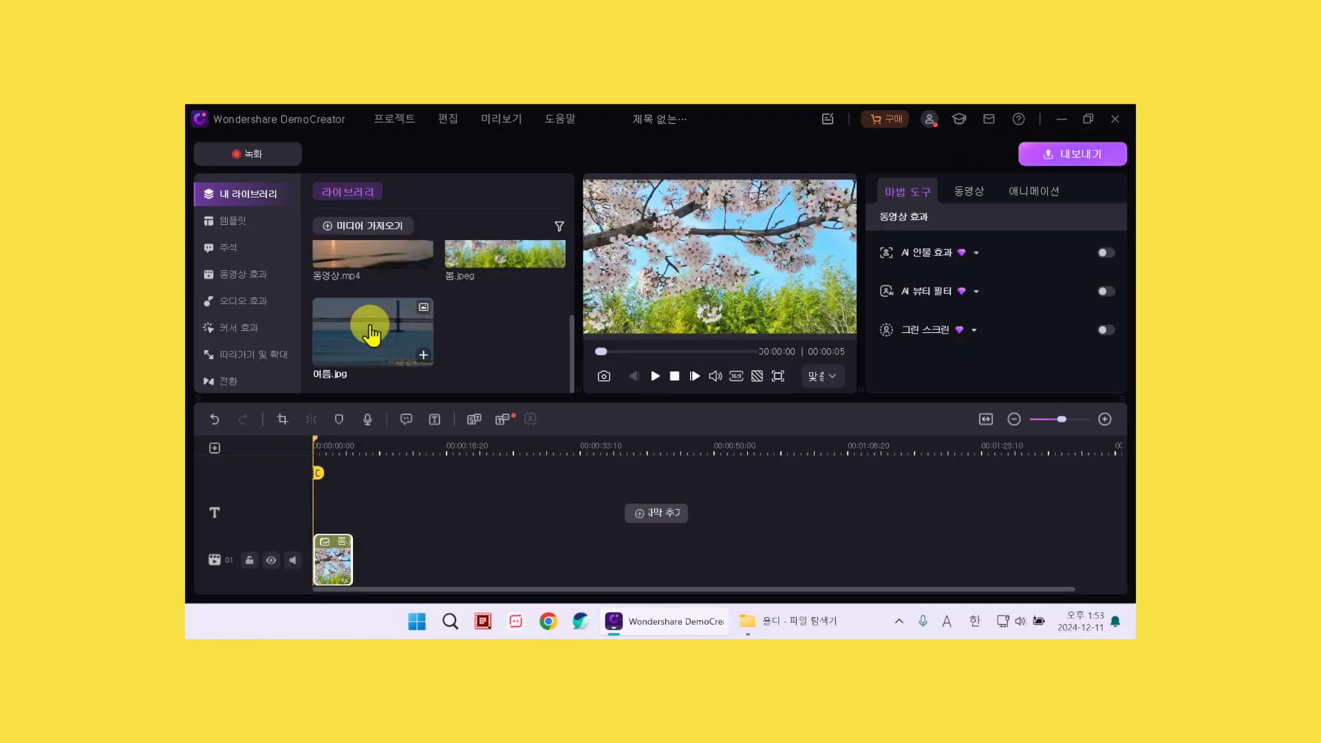
Step: Add 여름.jpg, 가을.jpg and the cherry-blossom photo to the timeline after 봄
{"action": "left_click_drag", "start_coordinate": [371, 336], "coordinate": [353, 549]}
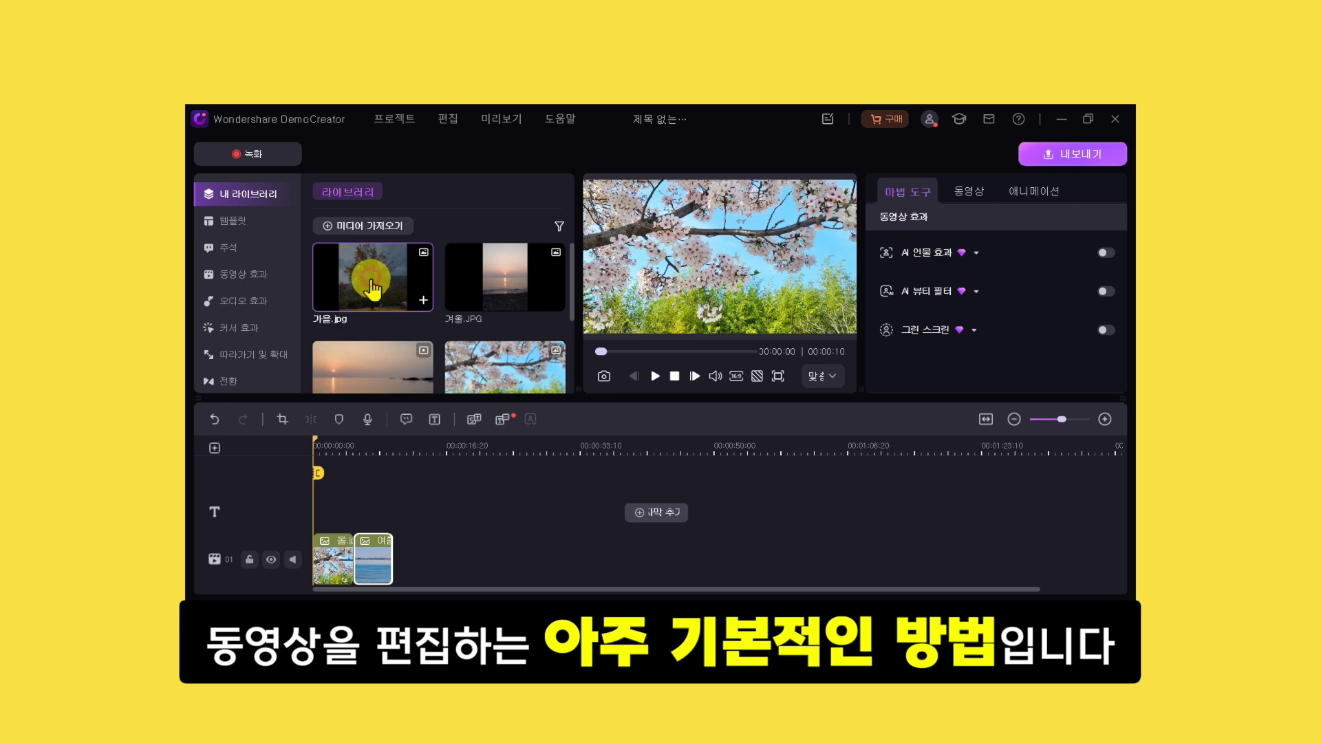
{"action": "left_click_drag", "start_coordinate": [373, 289], "coordinate": [392, 560]}
{"action": "left_click_drag", "start_coordinate": [498, 352], "coordinate": [436, 578]}
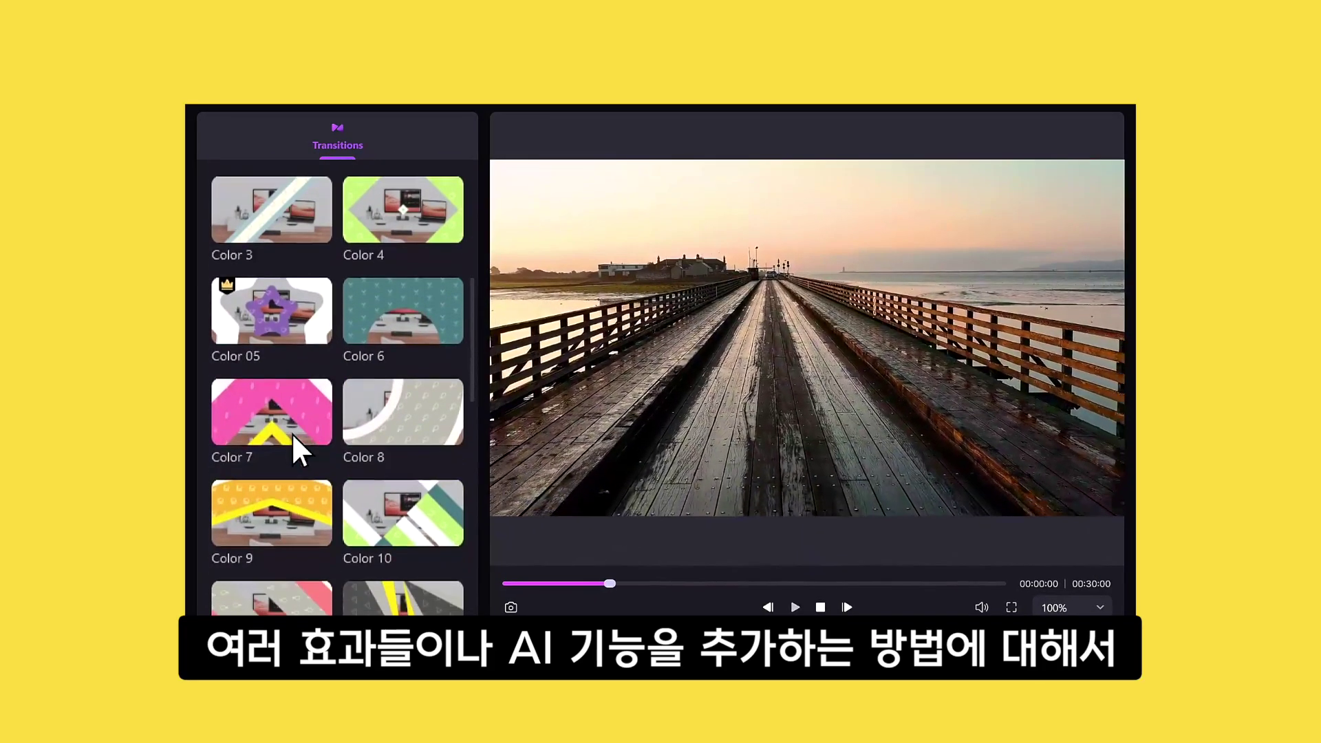
{"action": "mouse_move", "coordinate": [296, 444]}
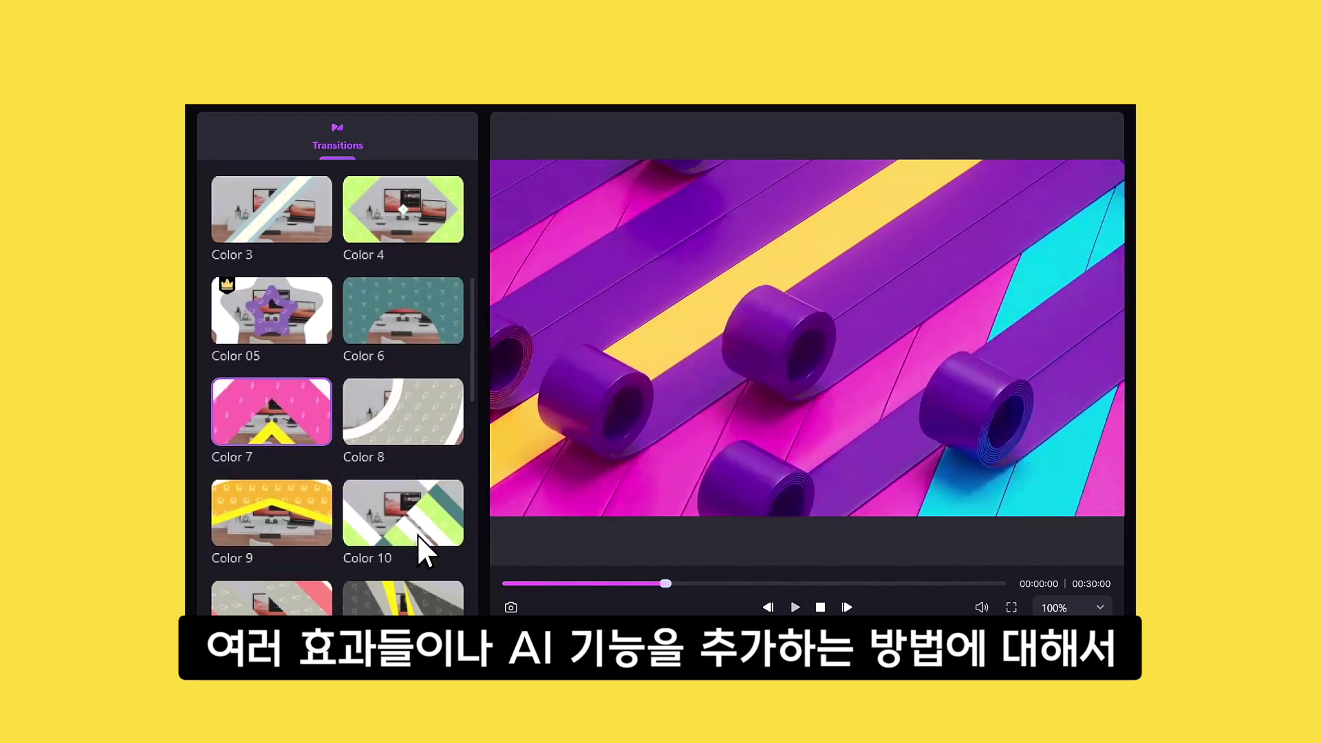
{"action": "mouse_move", "coordinate": [424, 545]}
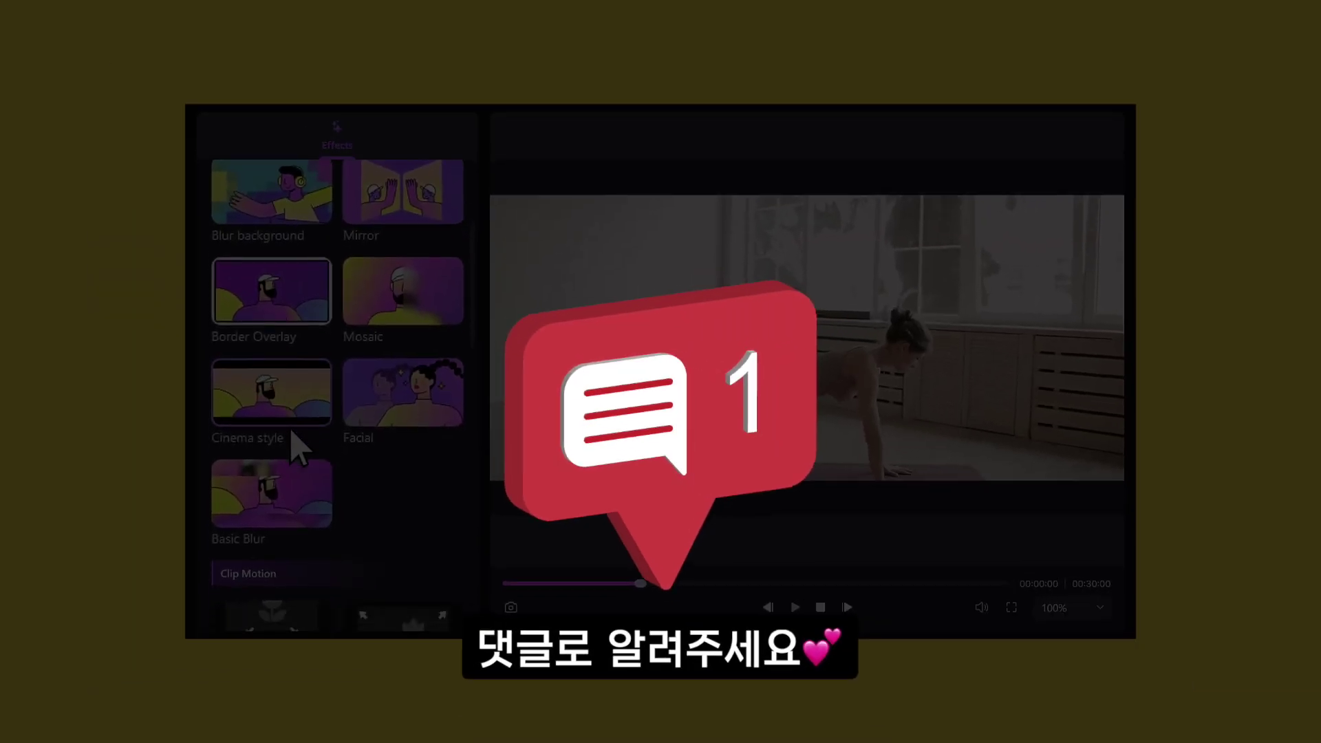
{"action": "scroll", "coordinate": [303, 441], "scroll_direction": "down", "scroll_amount": 5}
{"action": "mouse_move", "coordinate": [423, 269]}
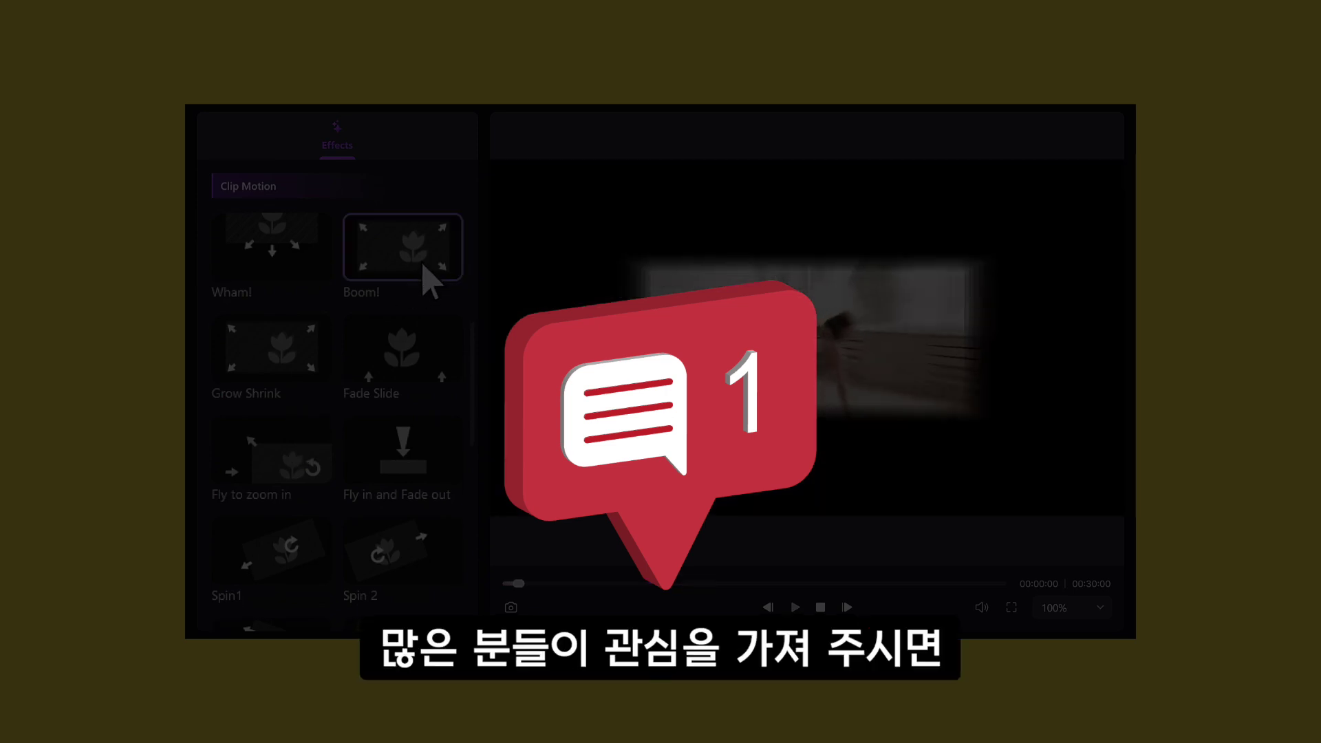
{"action": "scroll", "coordinate": [426, 289], "scroll_direction": "down", "scroll_amount": 3}
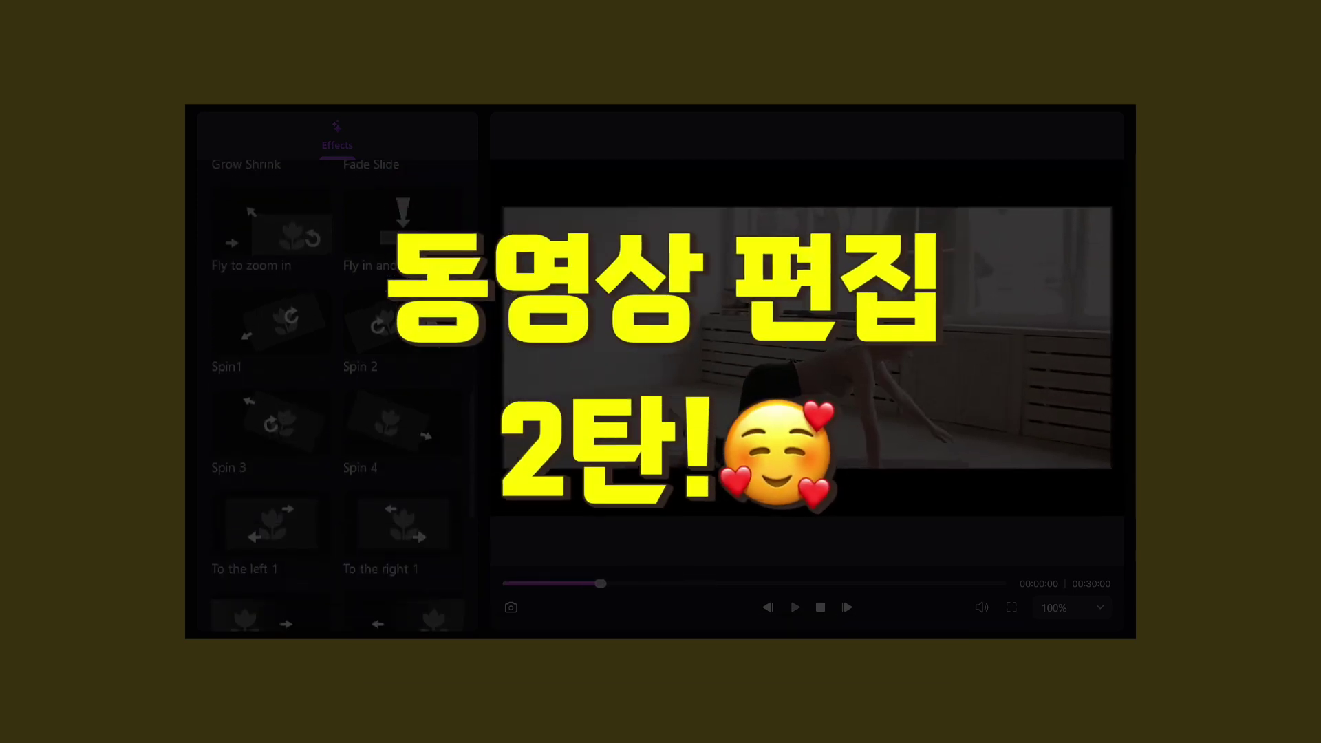
{"action": "mouse_move", "coordinate": [434, 351]}
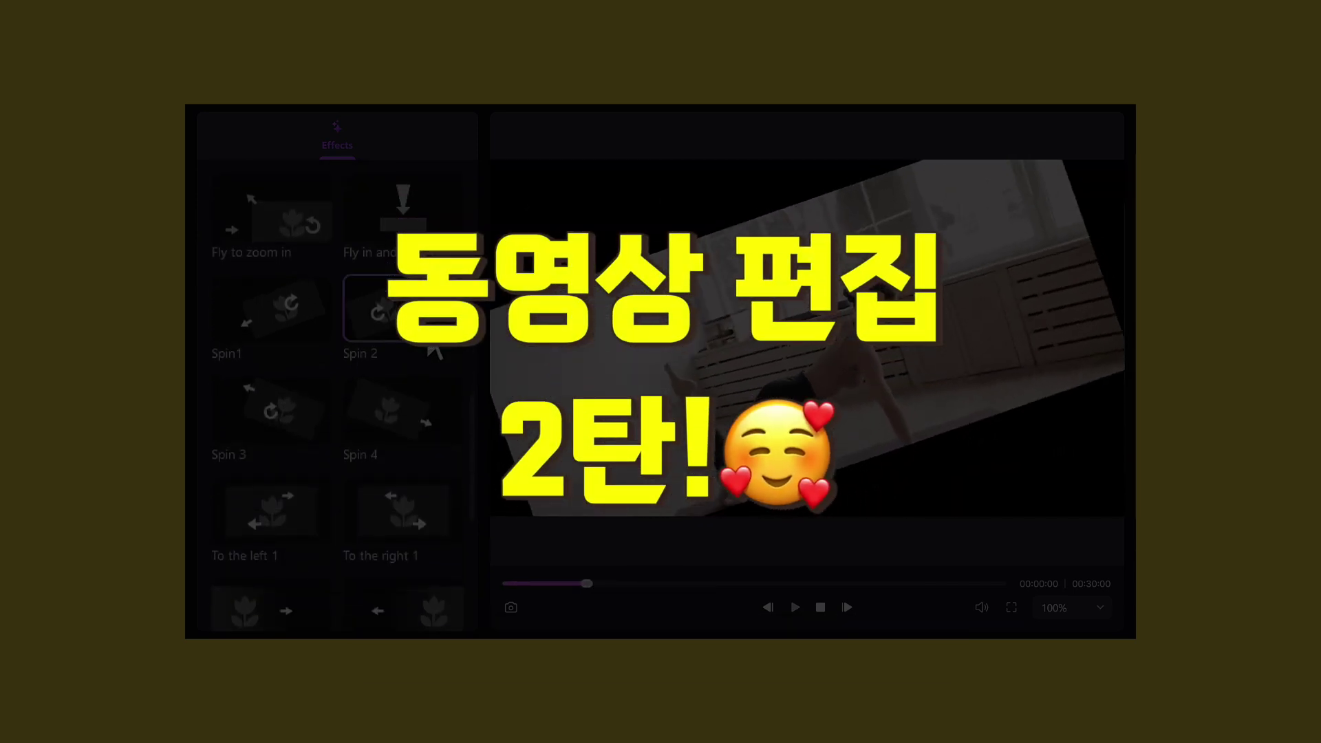